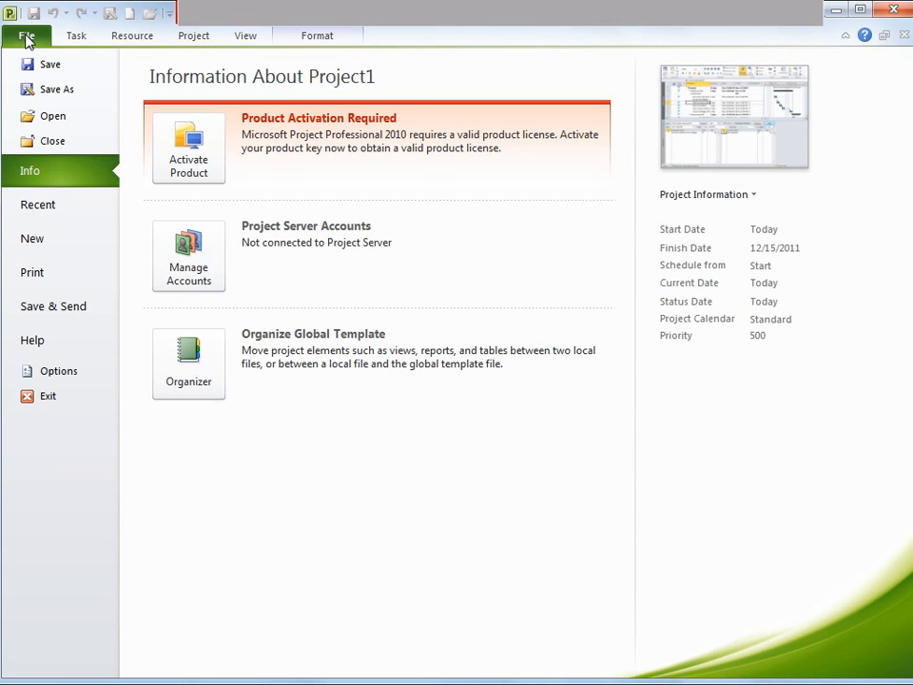
# Create a new blank project
pyautogui.click(33, 241)
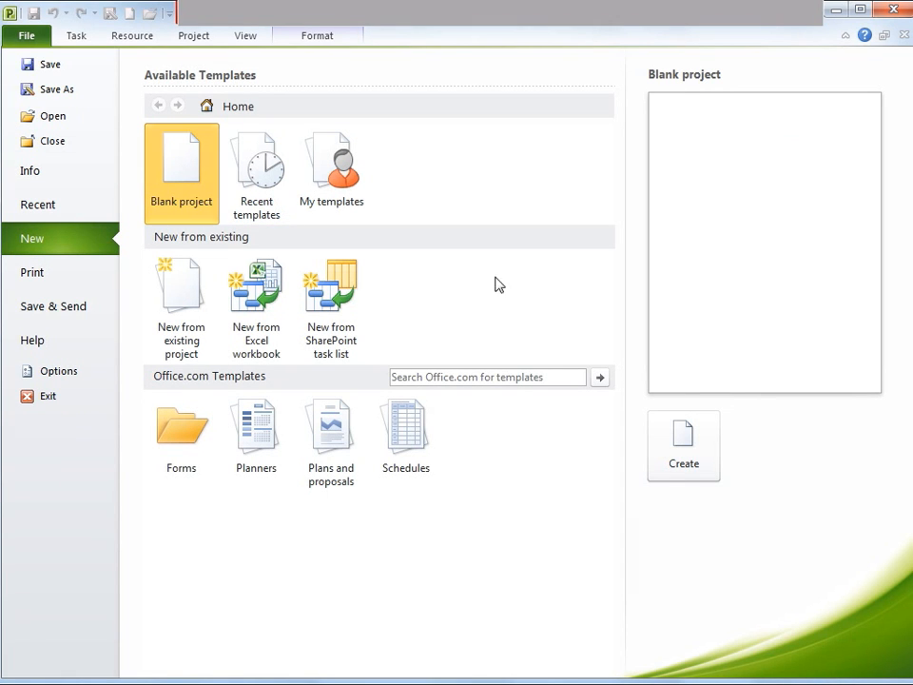
pyautogui.click(682, 455)
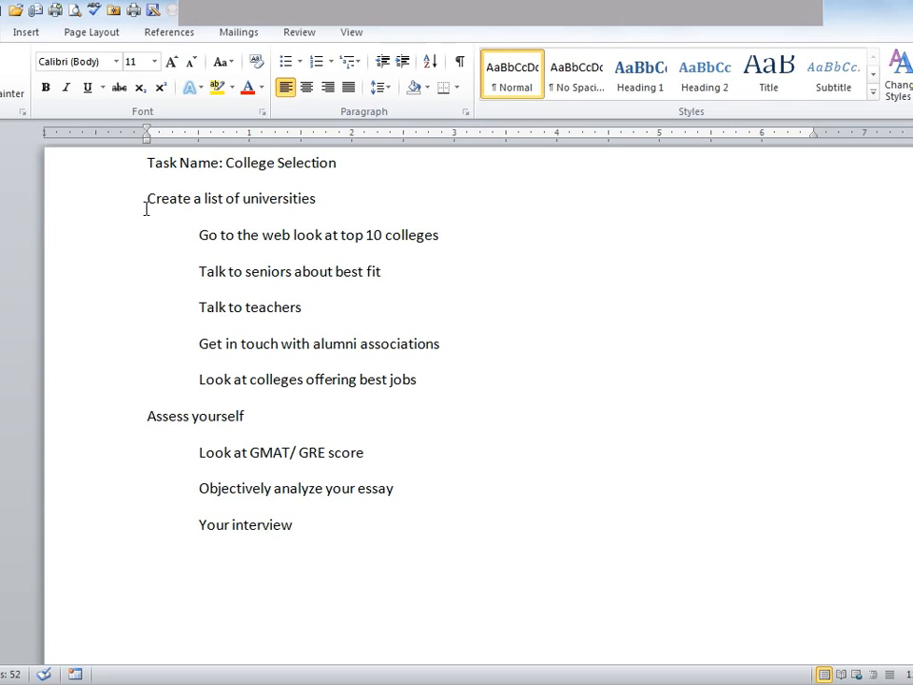
# Switch to Word, copy the whole college selection task outline, and return to Project
pyautogui.moveTo(145, 198); pyautogui.dragTo(306, 549)
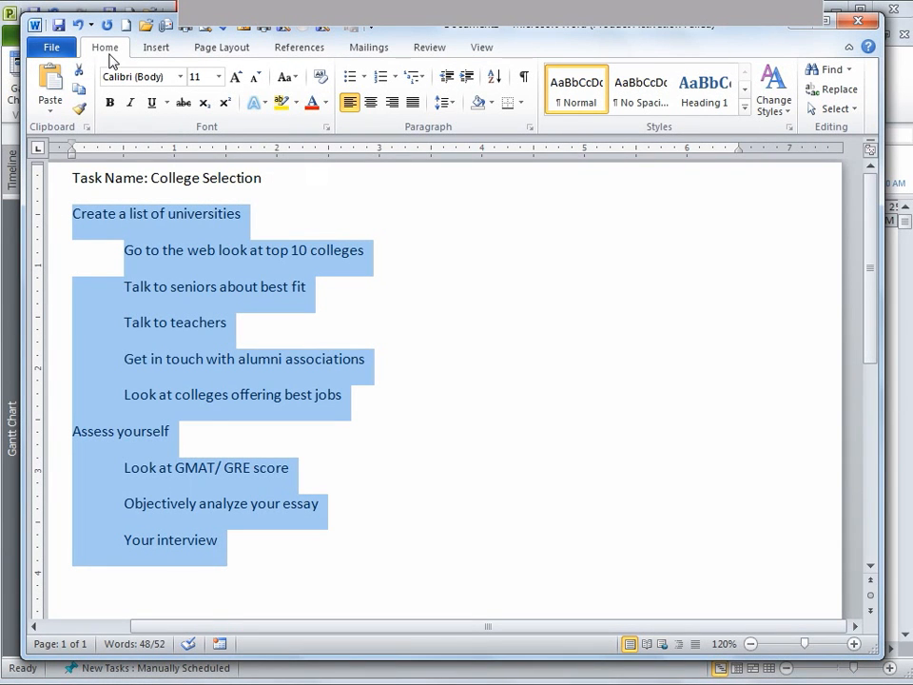
pyautogui.click(79, 86)
pyautogui.click(826, 19)
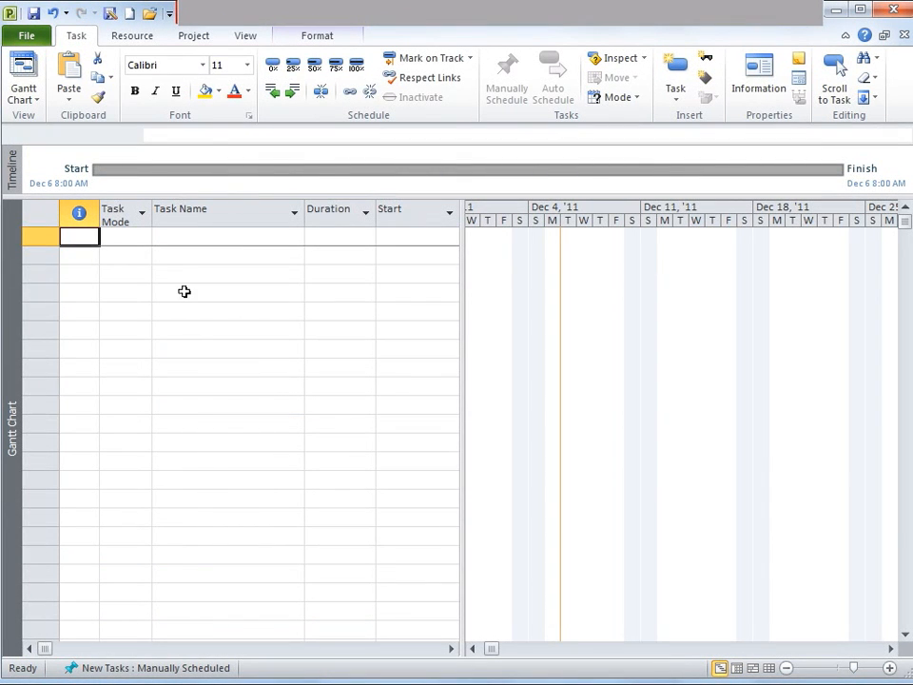
# Paste the copied outline into the first Task Name cell as tasks
pyautogui.click(183, 238)
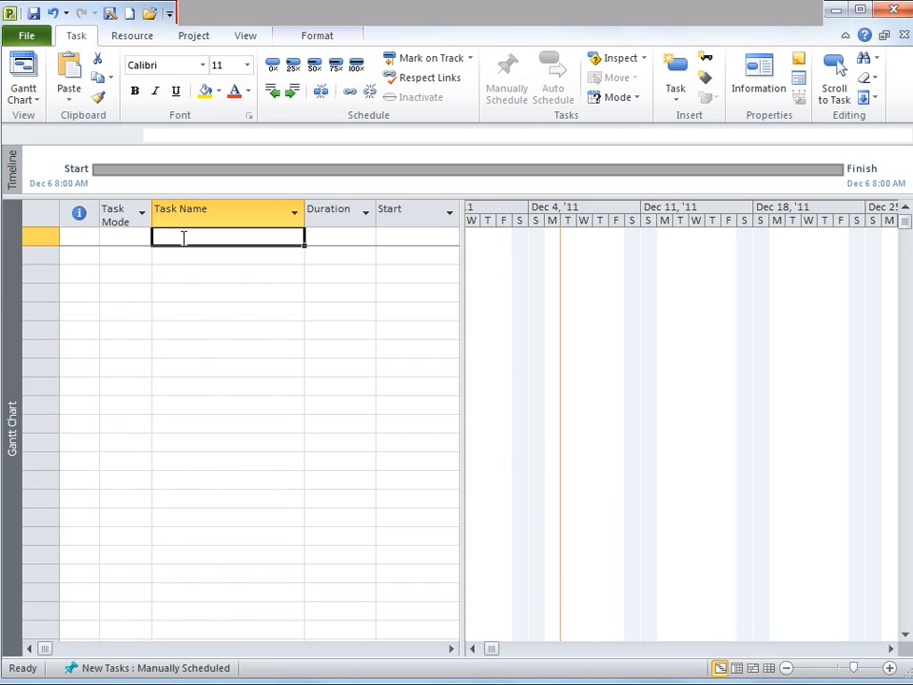
pyautogui.hotkey('ctrl', 'v')
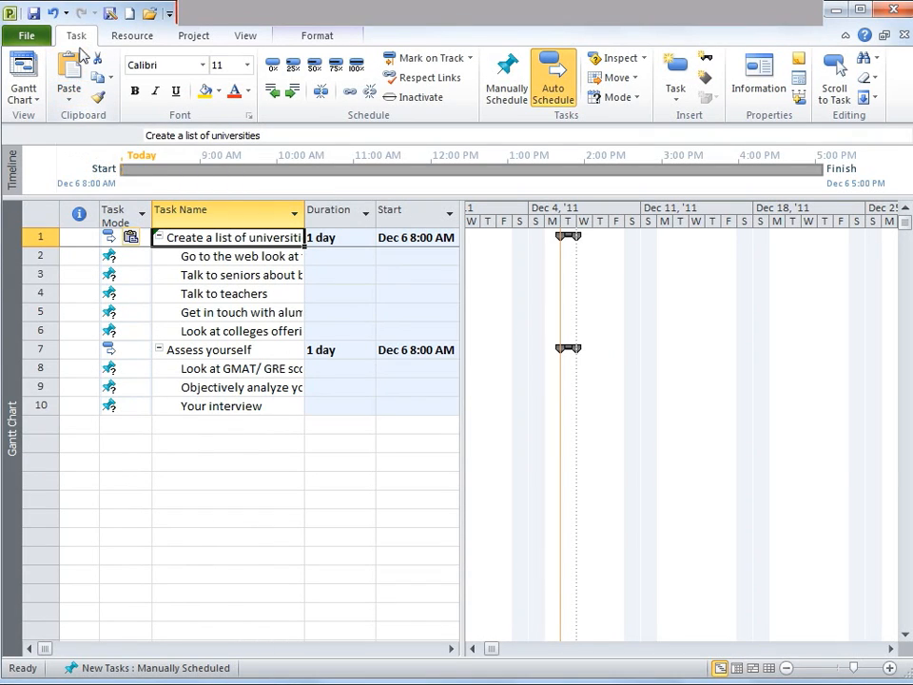
# Apply Keep Source Formatting to the pasted tasks
pyautogui.click(66, 109)
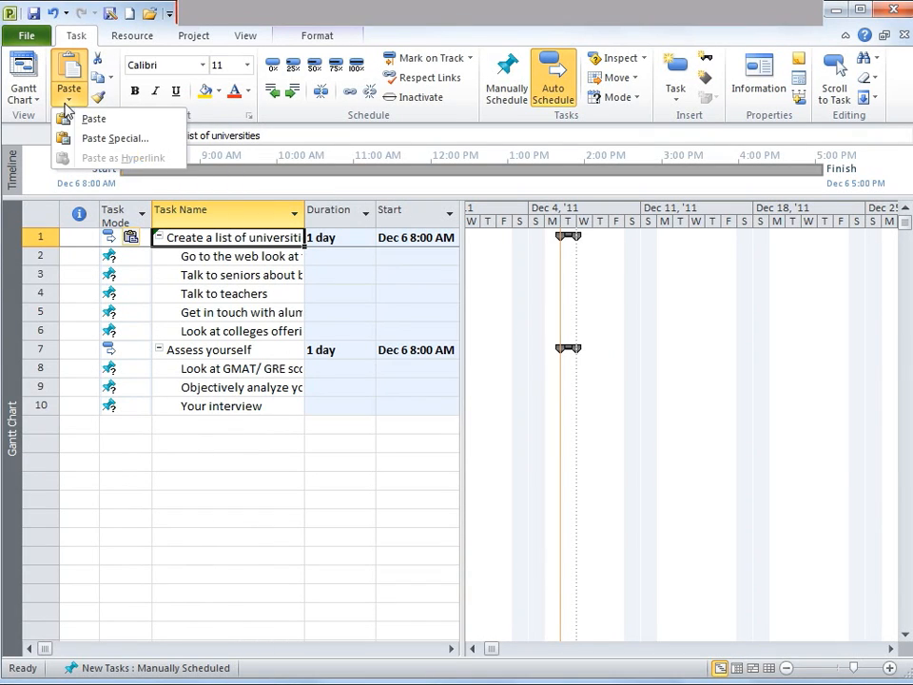
pyautogui.click(88, 119)
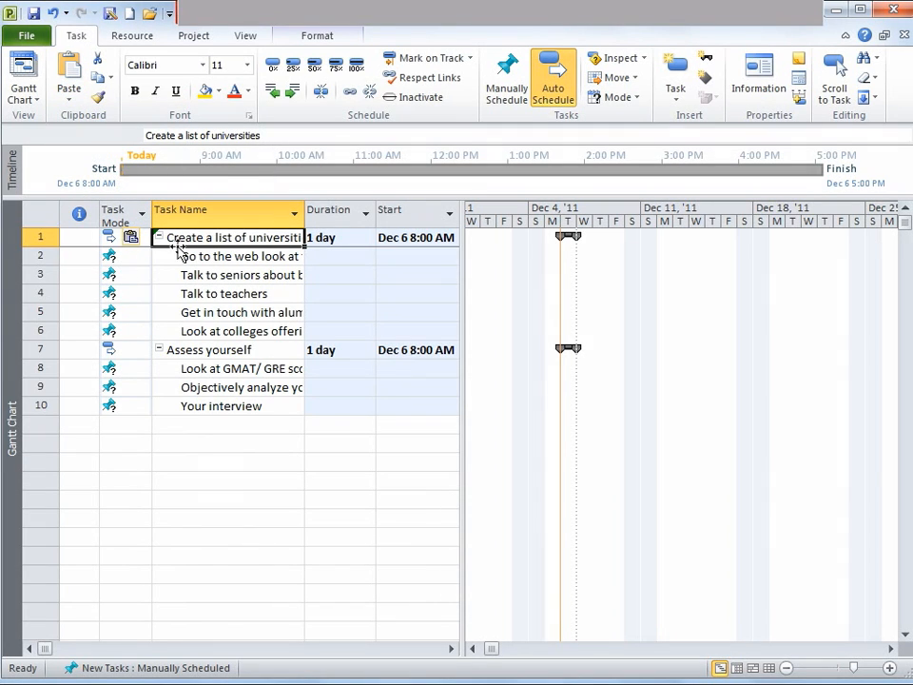
pyautogui.click(139, 240)
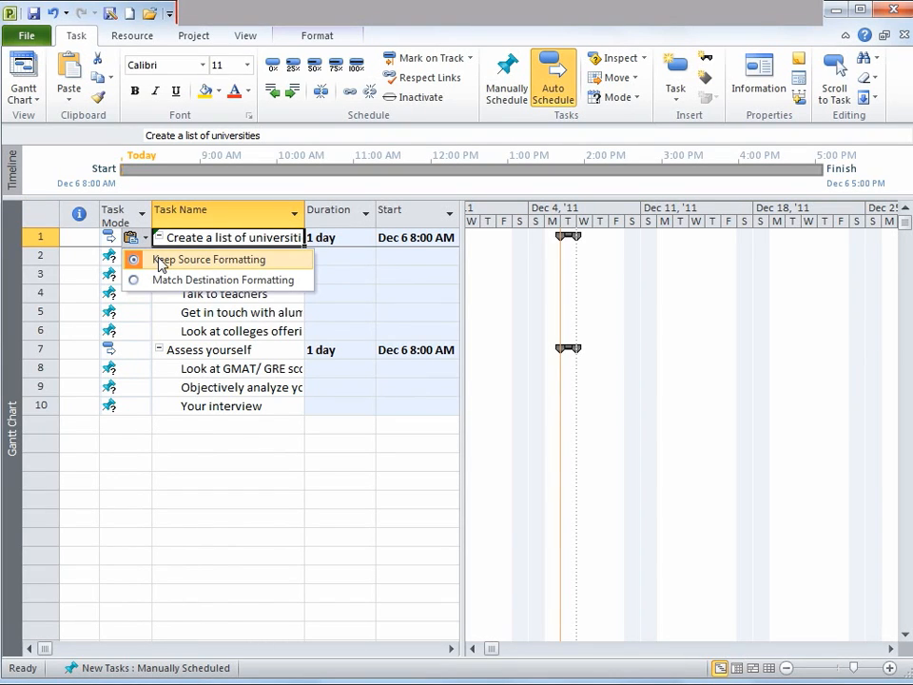
pyautogui.click(162, 264)
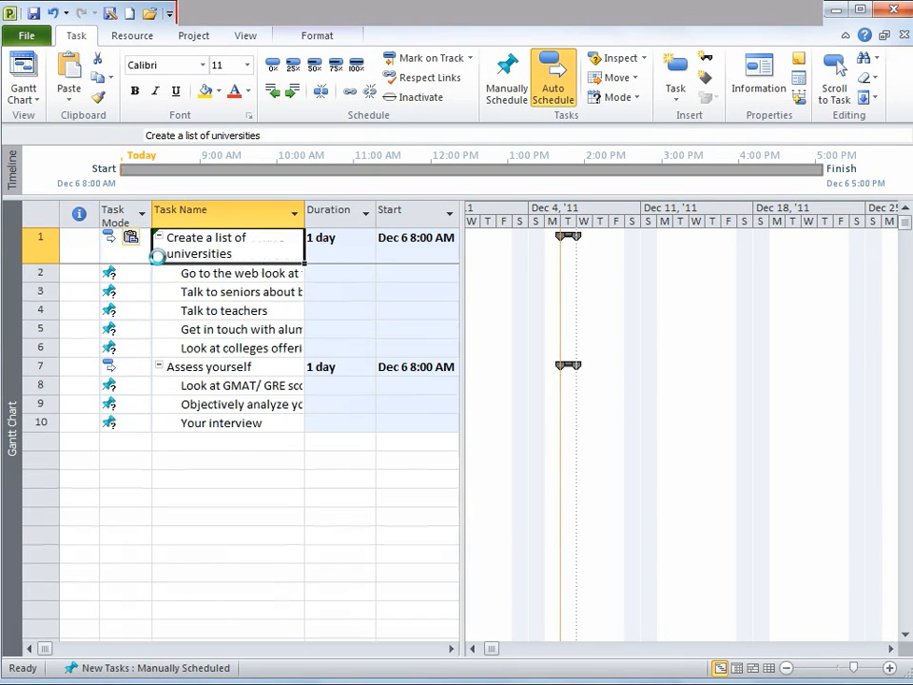
pyautogui.click(175, 311)
pyautogui.click(188, 254)
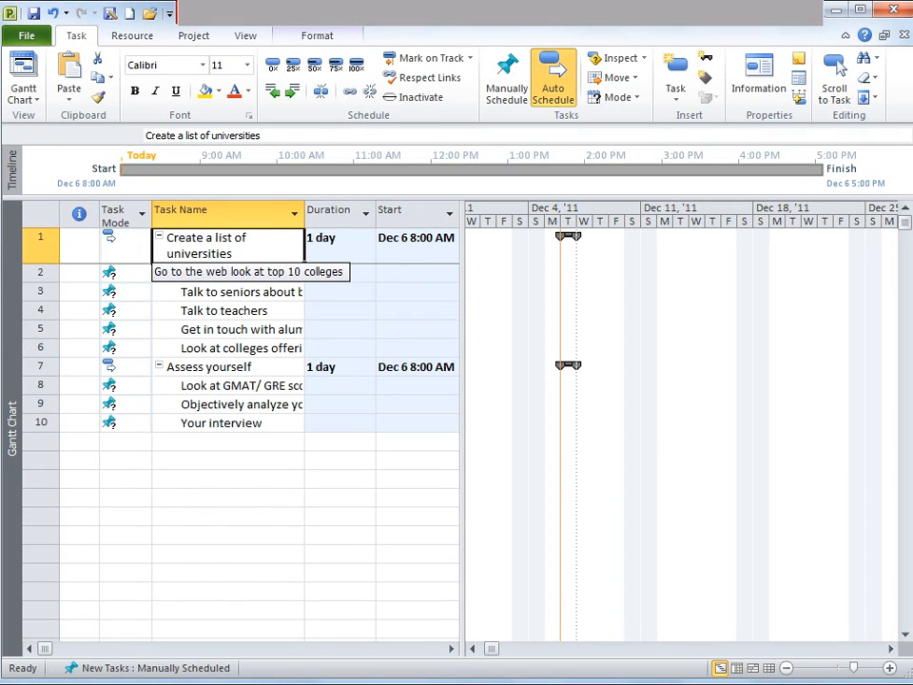
# Turn on Show project summary task in the advanced project options
pyautogui.click(29, 35)
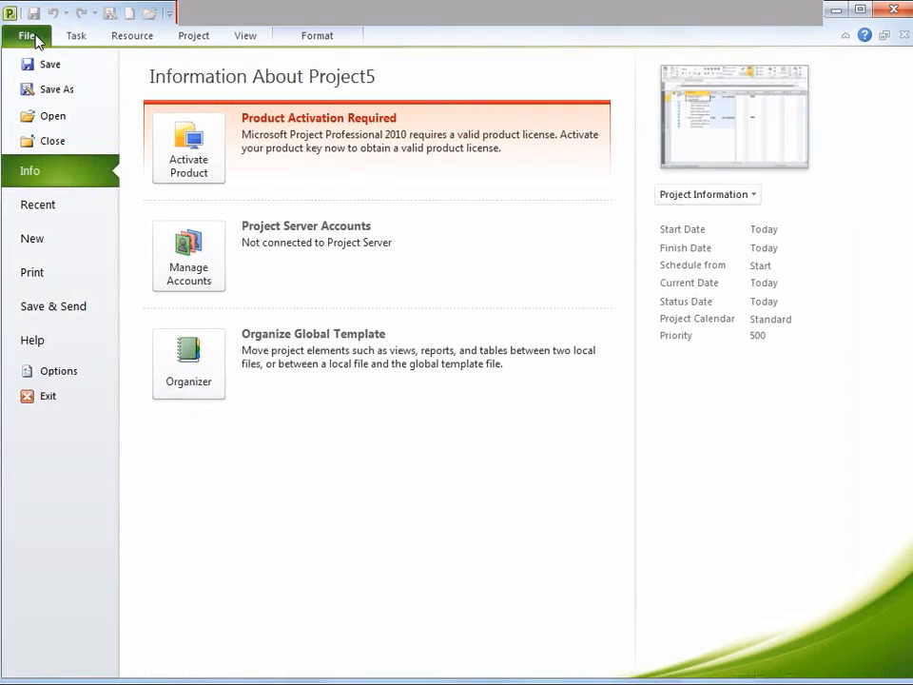
pyautogui.click(59, 371)
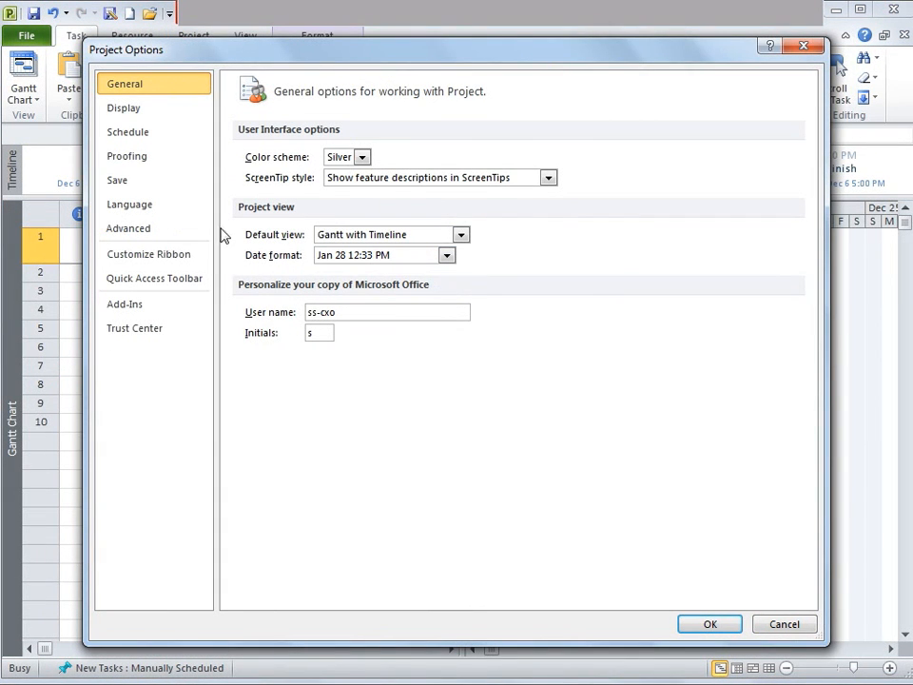
pyautogui.click(167, 230)
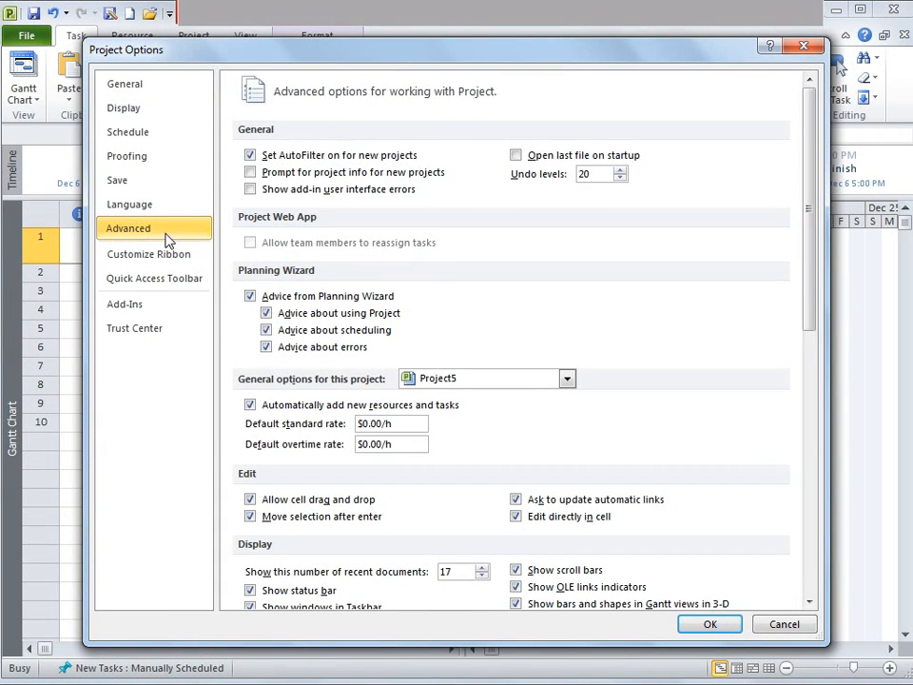
pyautogui.moveTo(812, 312); pyautogui.dragTo(810, 500)
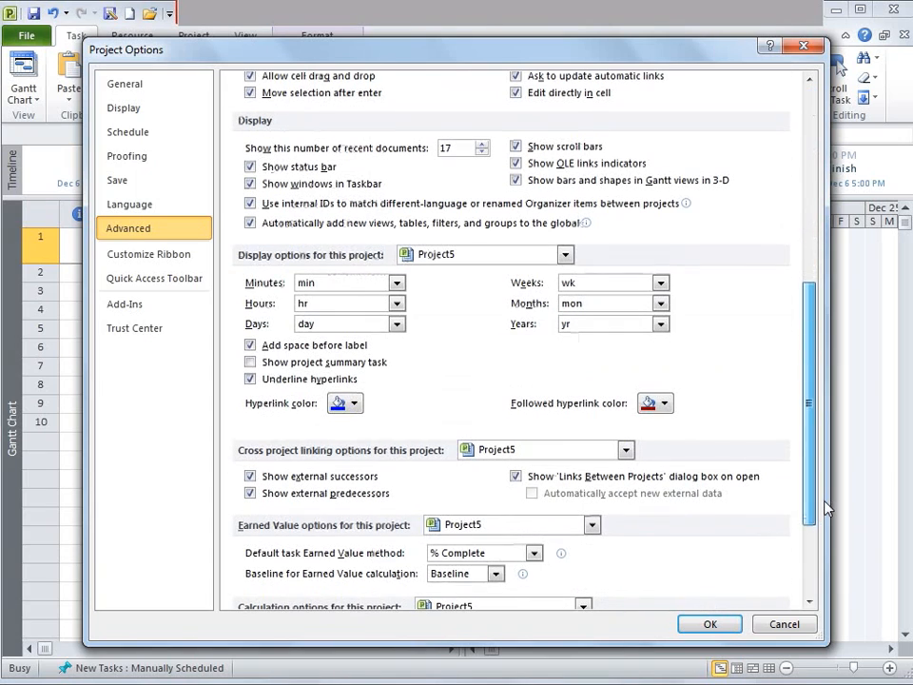
pyautogui.click(291, 363)
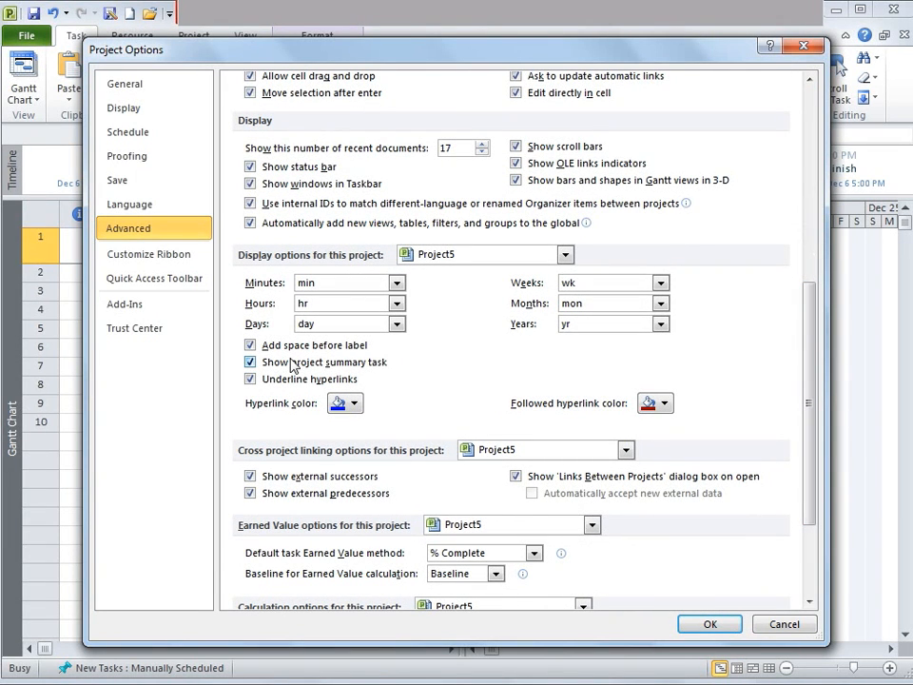
pyautogui.click(704, 624)
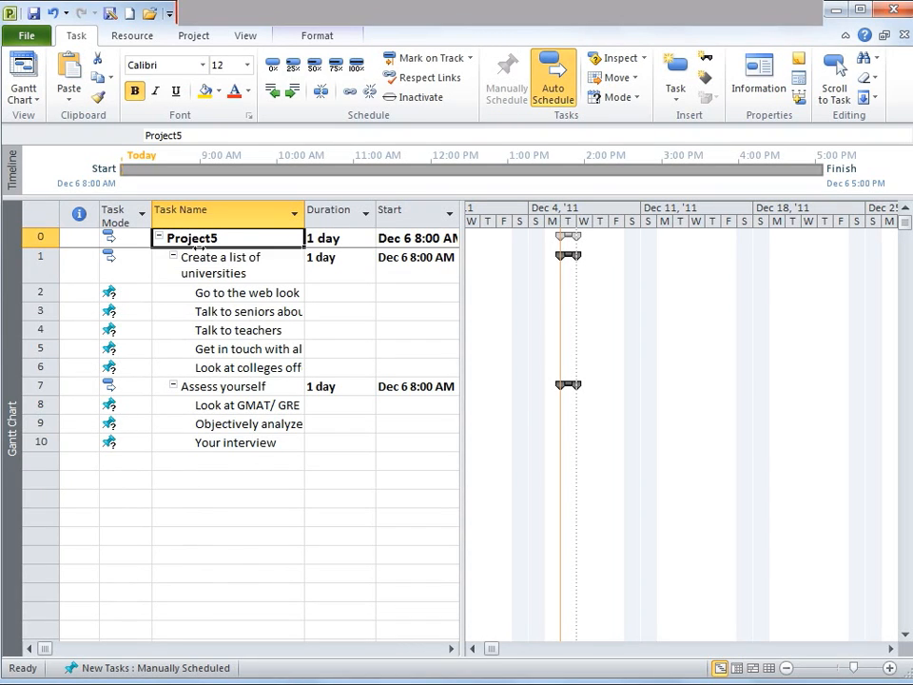
# Rename the project summary task to University Selection
pyautogui.write('Universit')
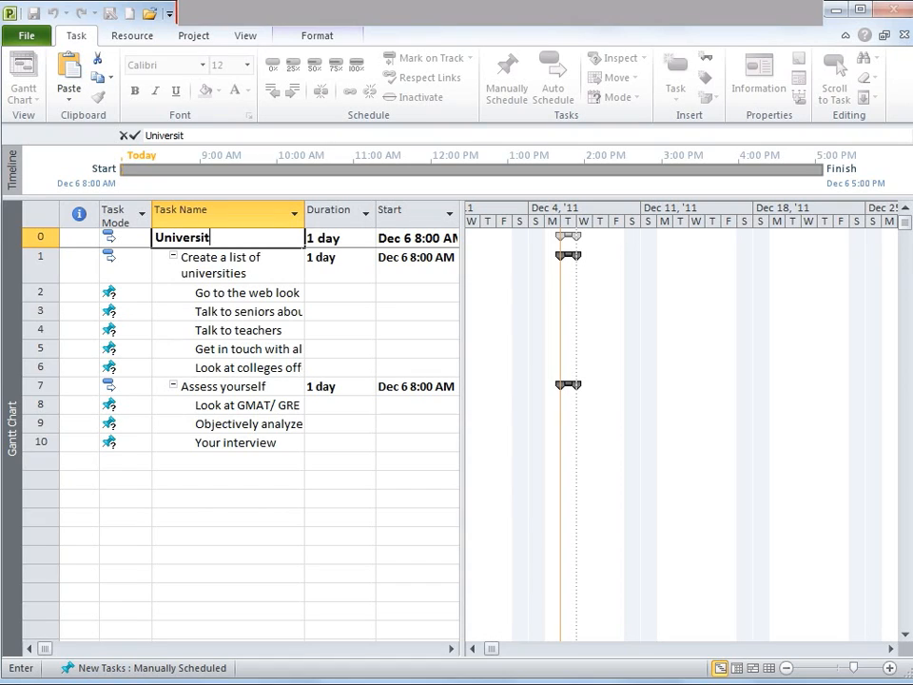
pyautogui.write('y Selection')
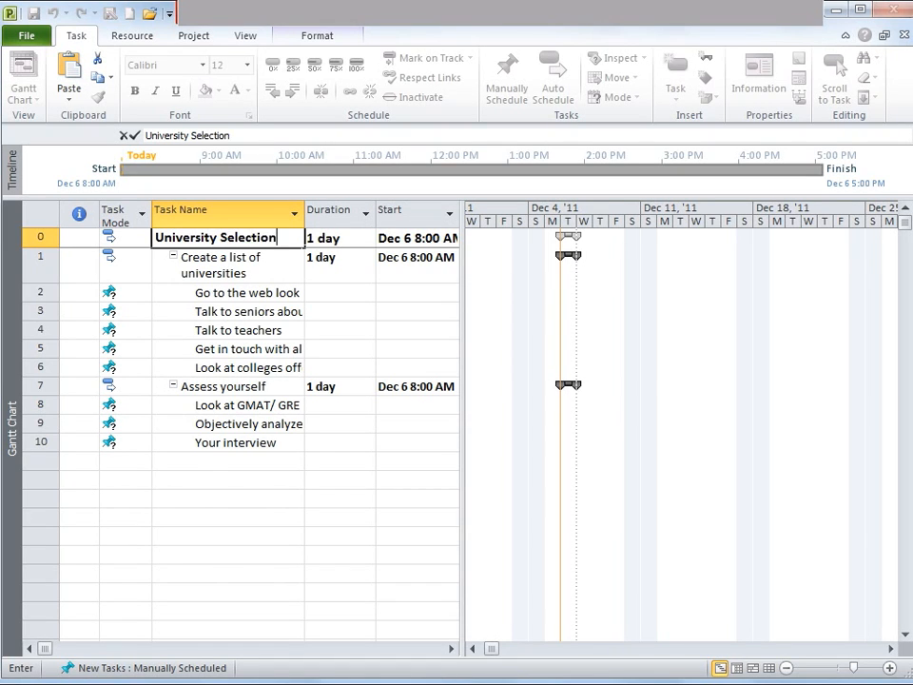
# Move the 'Talk to seniors about best fit' task to the end of the task list
pyautogui.click(42, 311)
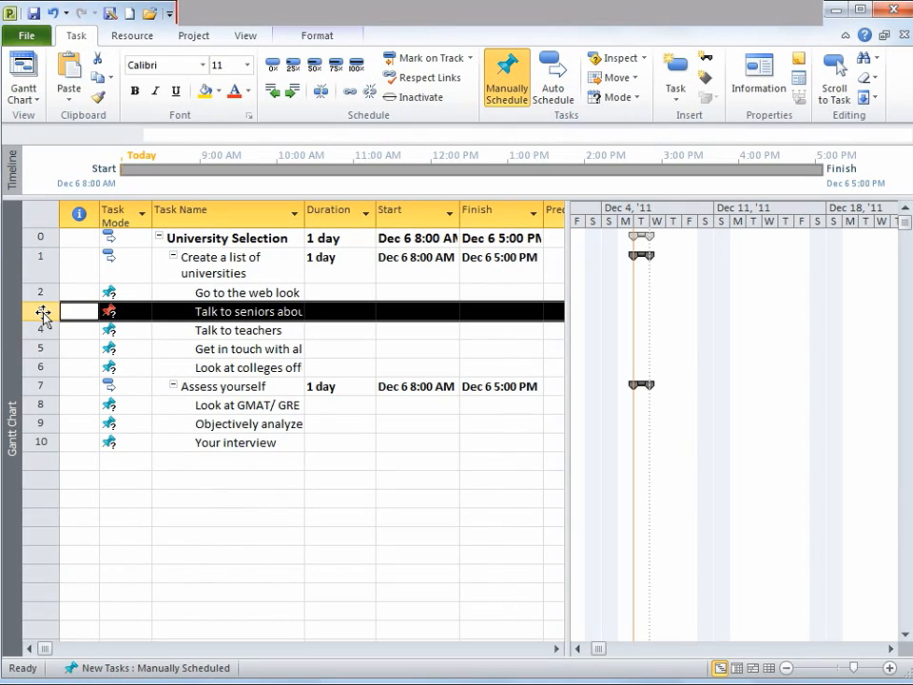
pyautogui.moveTo(43, 314); pyautogui.dragTo(44, 457)
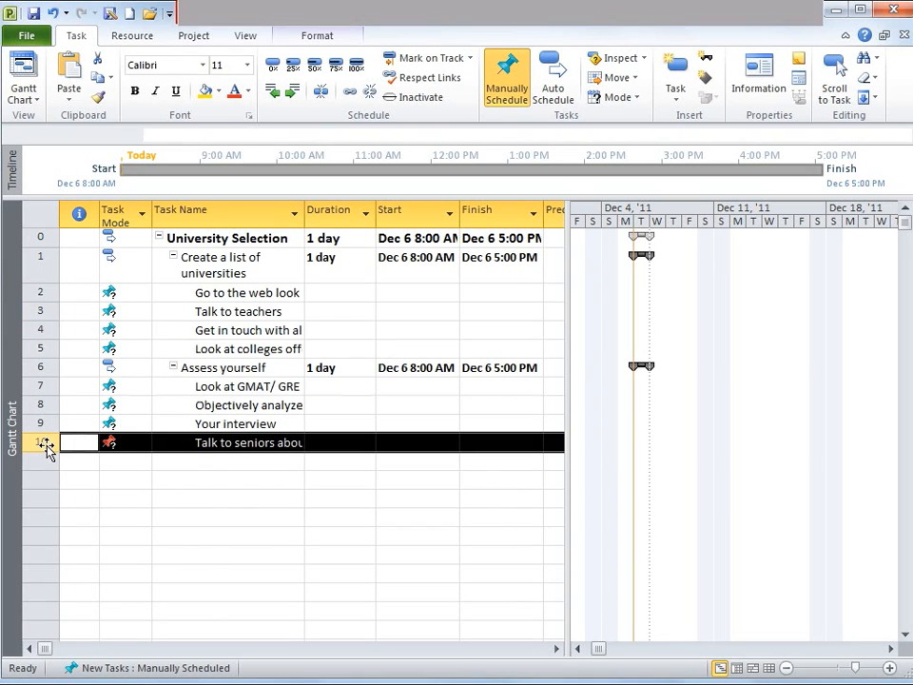
pyautogui.click(266, 442)
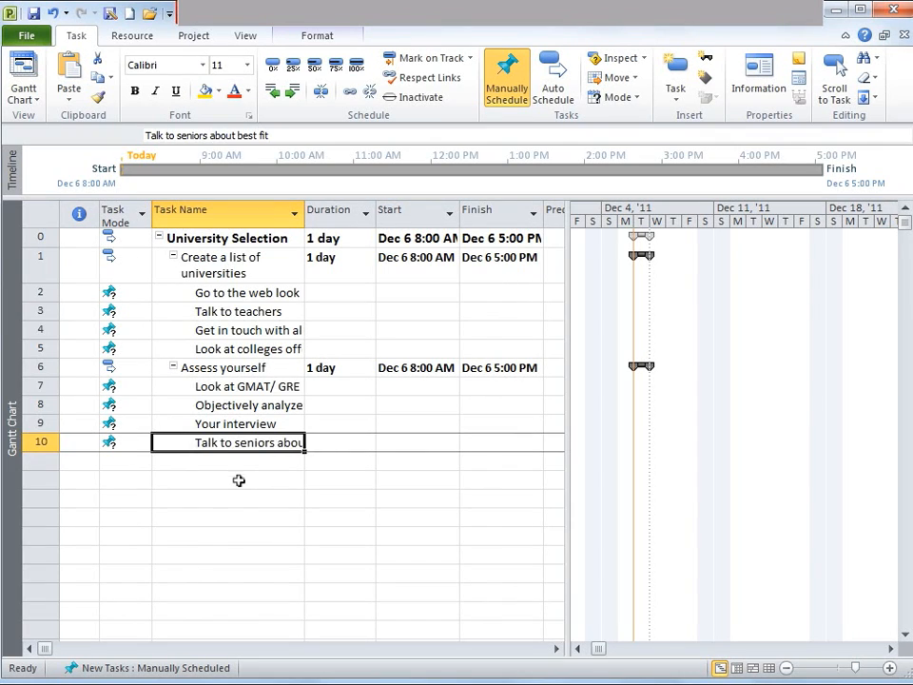
pyautogui.click(239, 479)
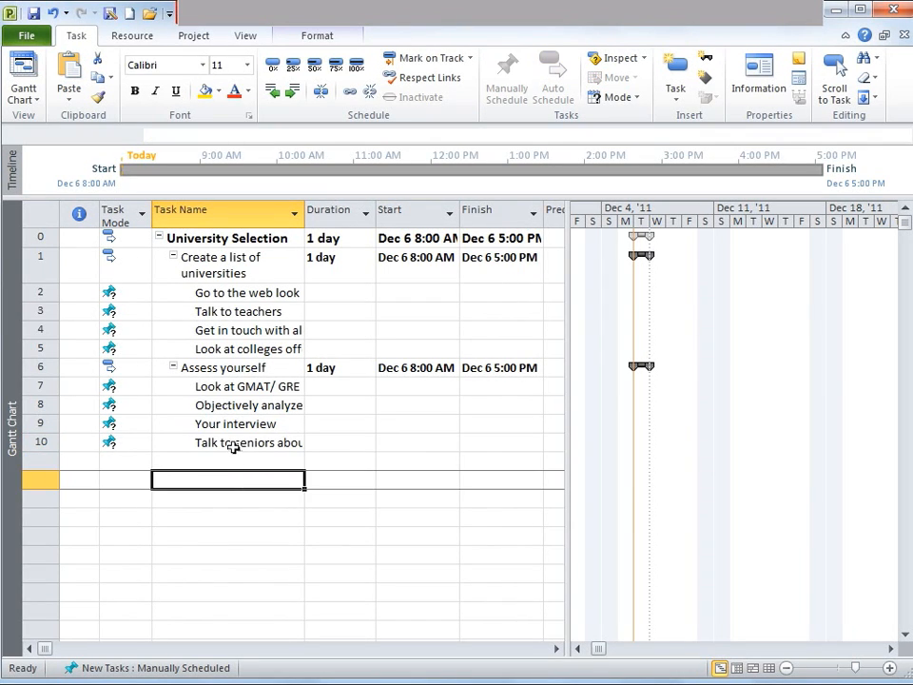
pyautogui.click(234, 444)
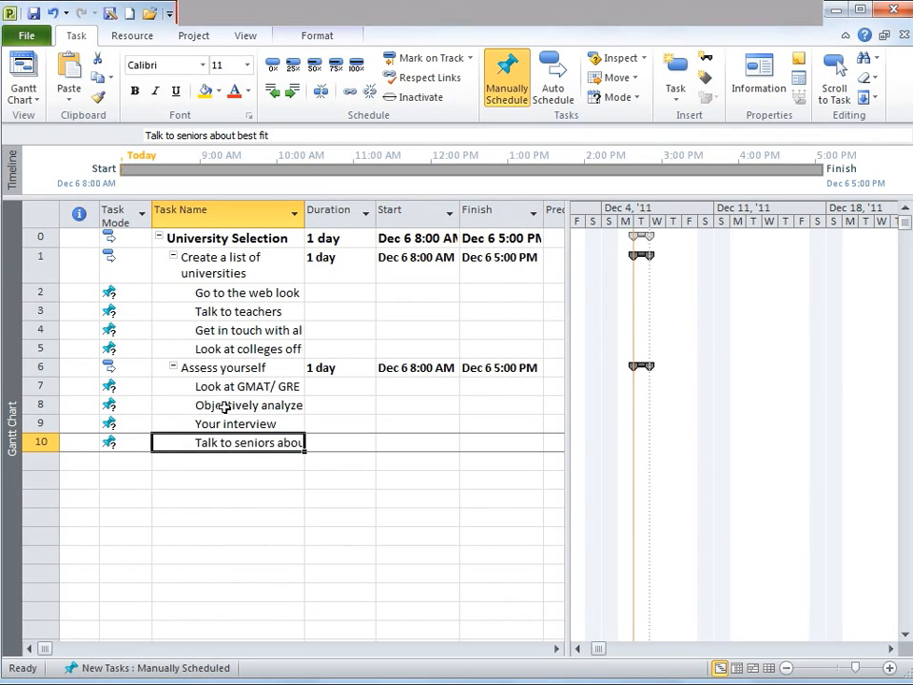
pyautogui.click(202, 293)
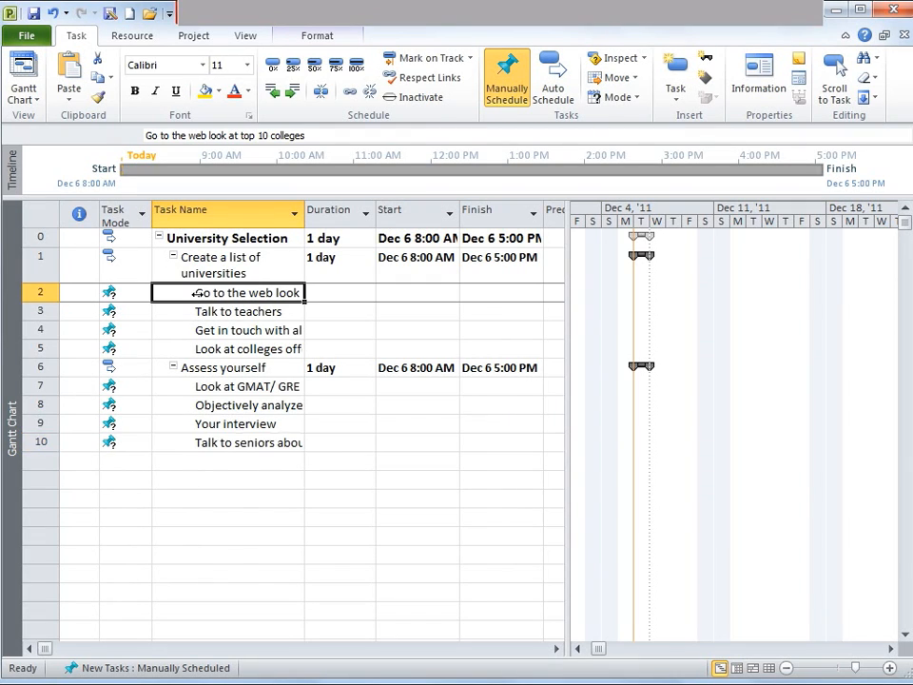
# Insert a new task named Testing above 'Go to the web look at top 10 colleges'
pyautogui.click(42, 294)
pyautogui.click(675, 92)
pyautogui.click(612, 122)
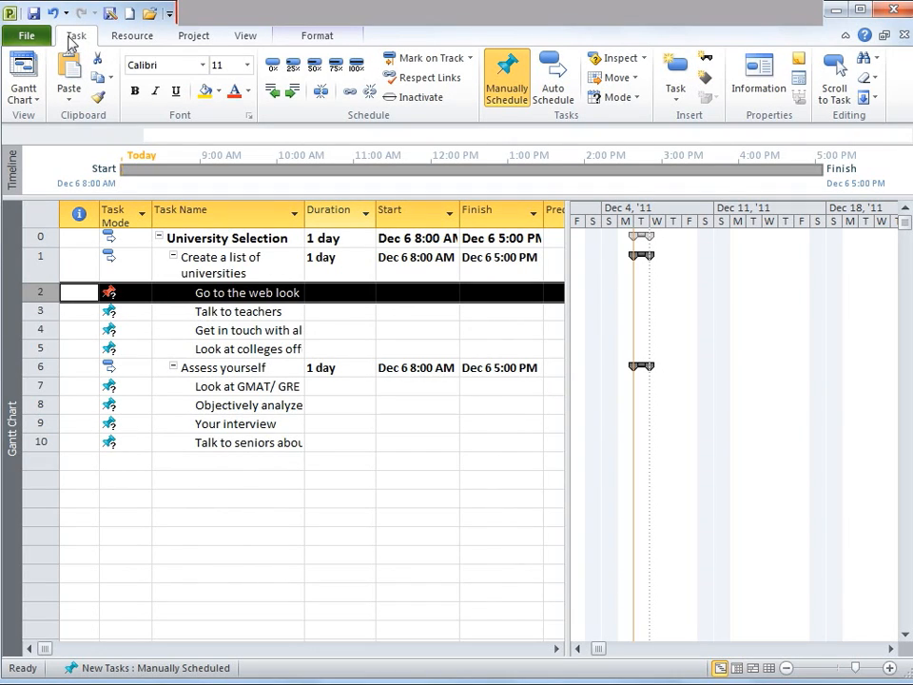
pyautogui.click(678, 107)
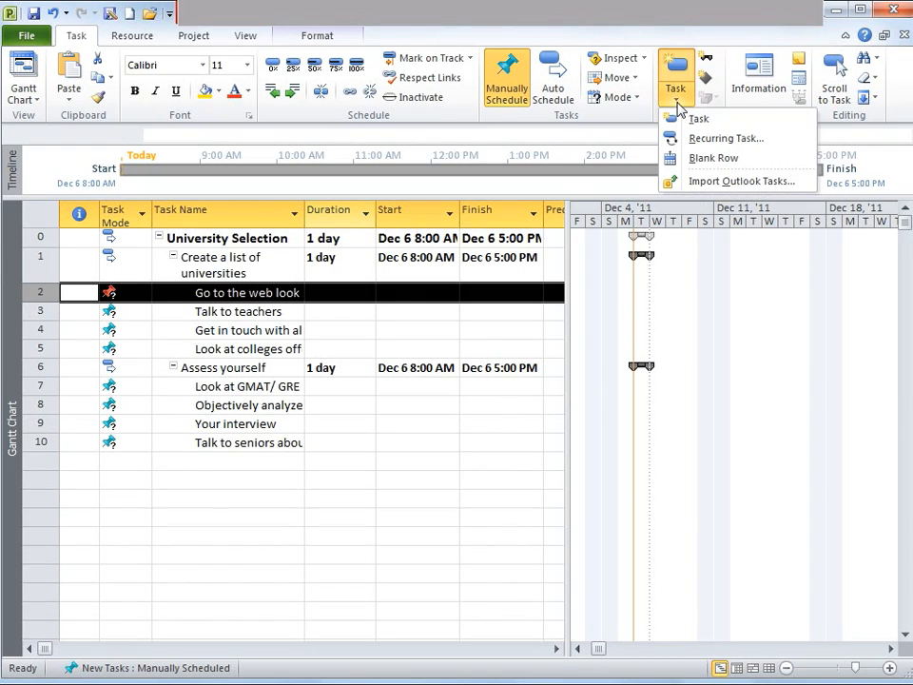
pyautogui.click(699, 122)
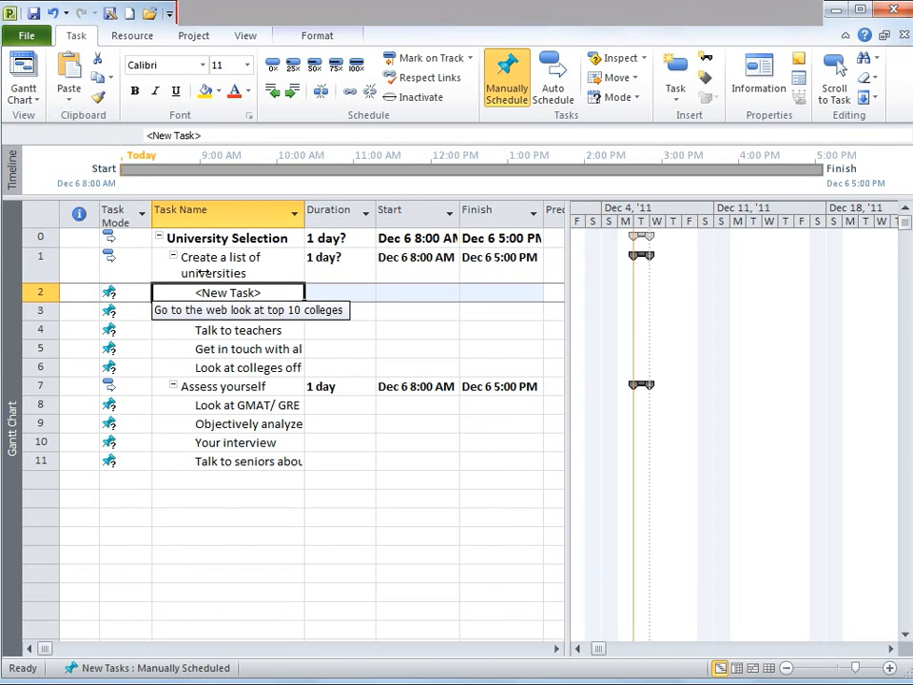
pyautogui.write('Testing')
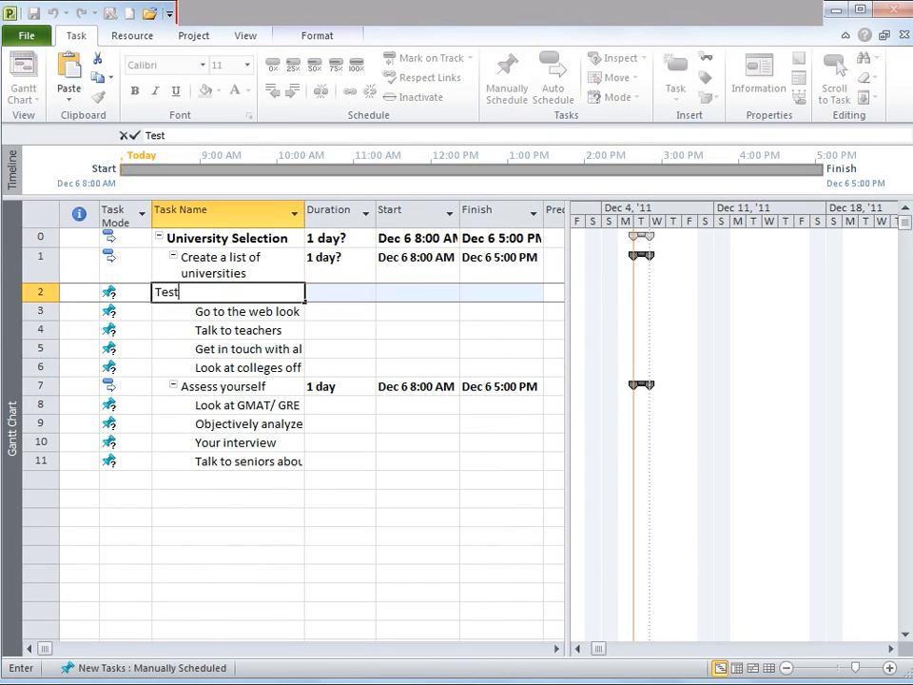
pyautogui.press('Return')
# Move the 'Talk to seniors about best fit' task up to directly below Testing
pyautogui.moveTo(40, 462); pyautogui.dragTo(40, 311)
# Delete the Testing task
pyautogui.click(40, 293)
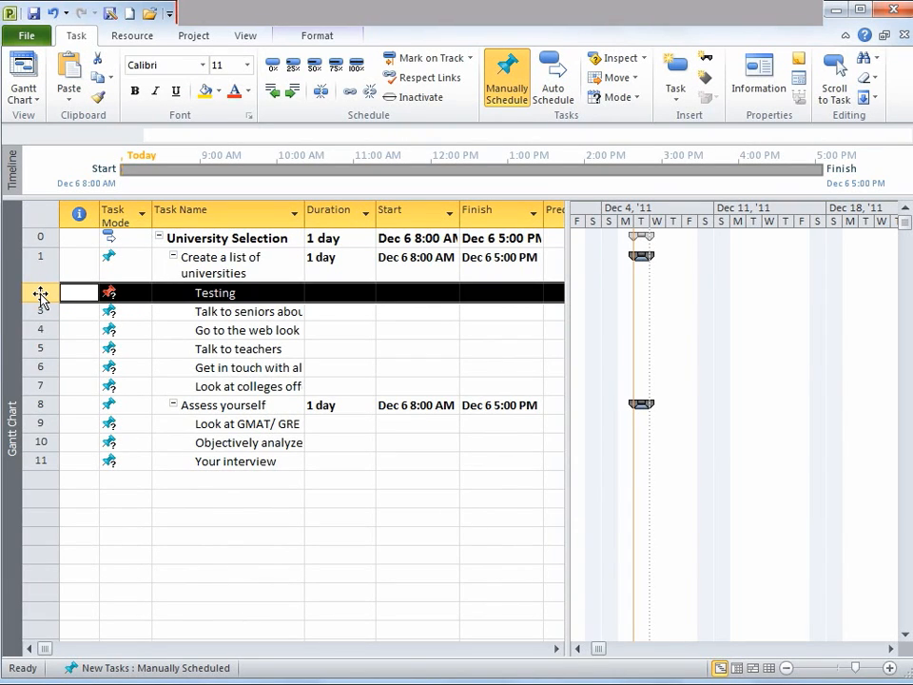
pyautogui.rightClick(39, 295)
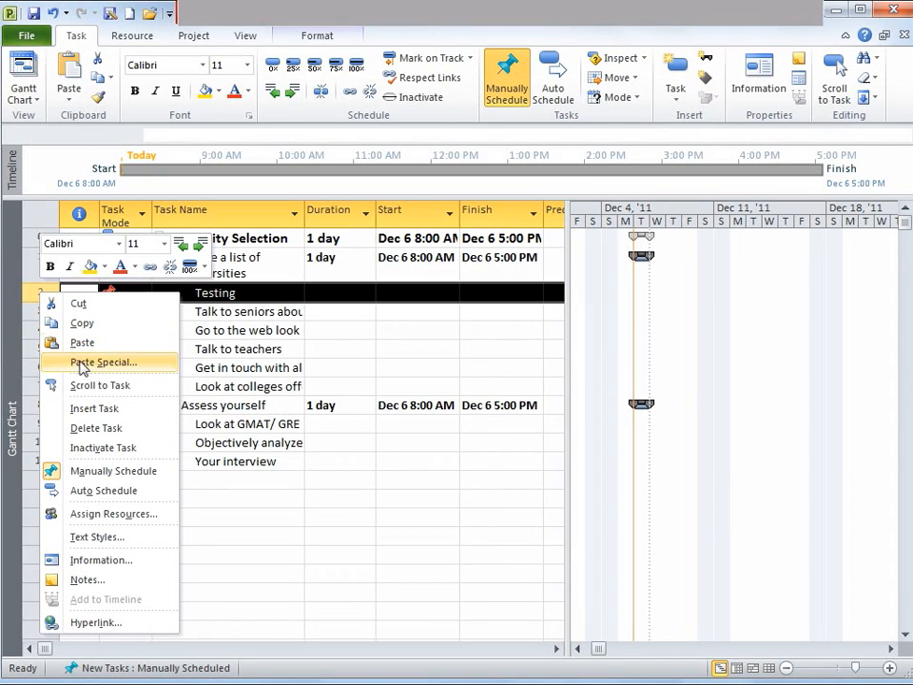
pyautogui.click(116, 430)
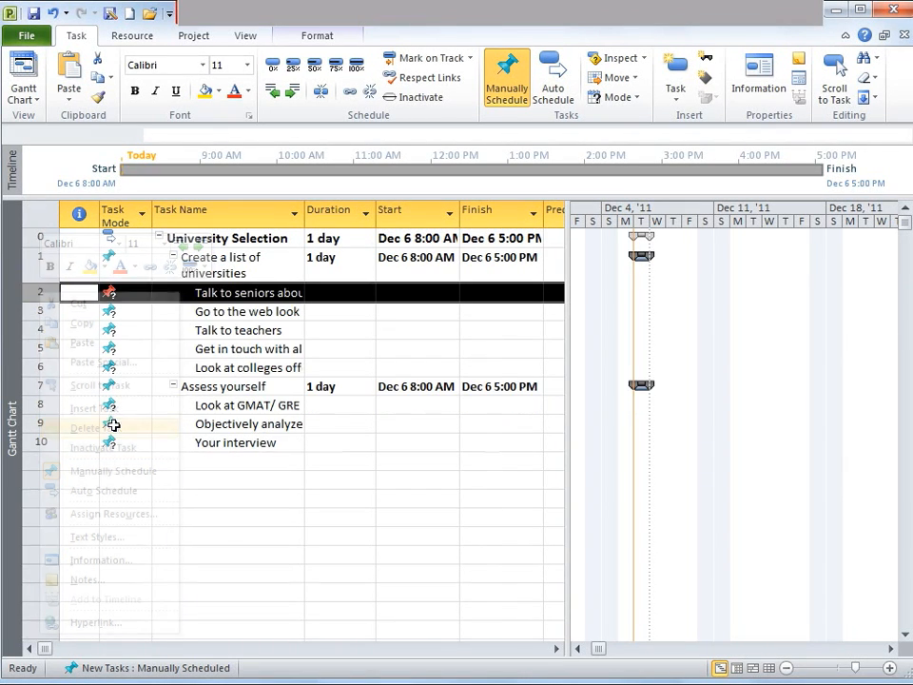
# Scroll the chart to the 'Create a list of universities' task and view the full 'Talk to seniors about best fit' name
pyautogui.click(251, 330)
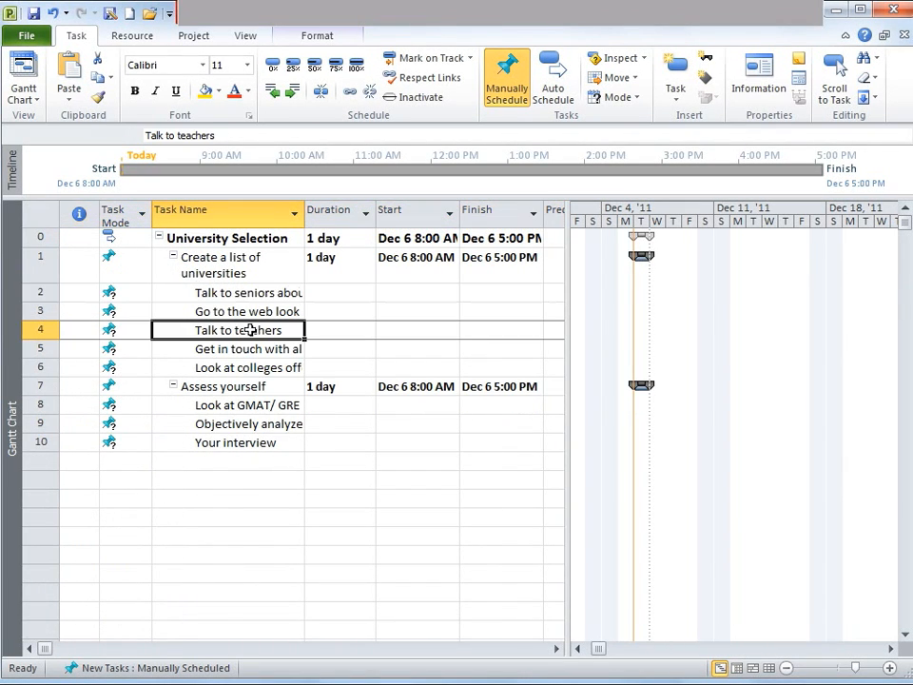
pyautogui.click(189, 292)
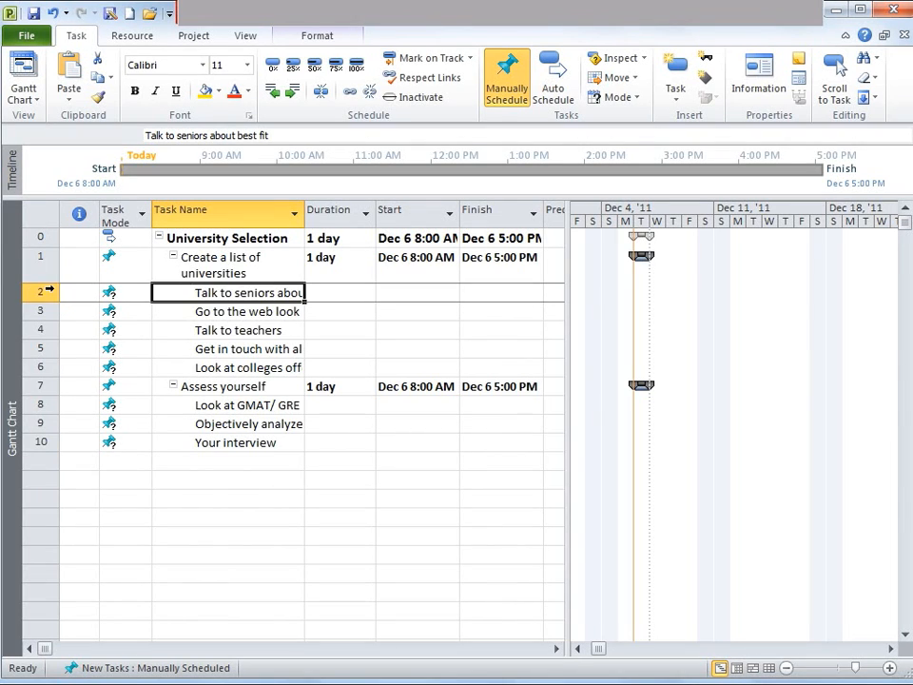
pyautogui.click(47, 272)
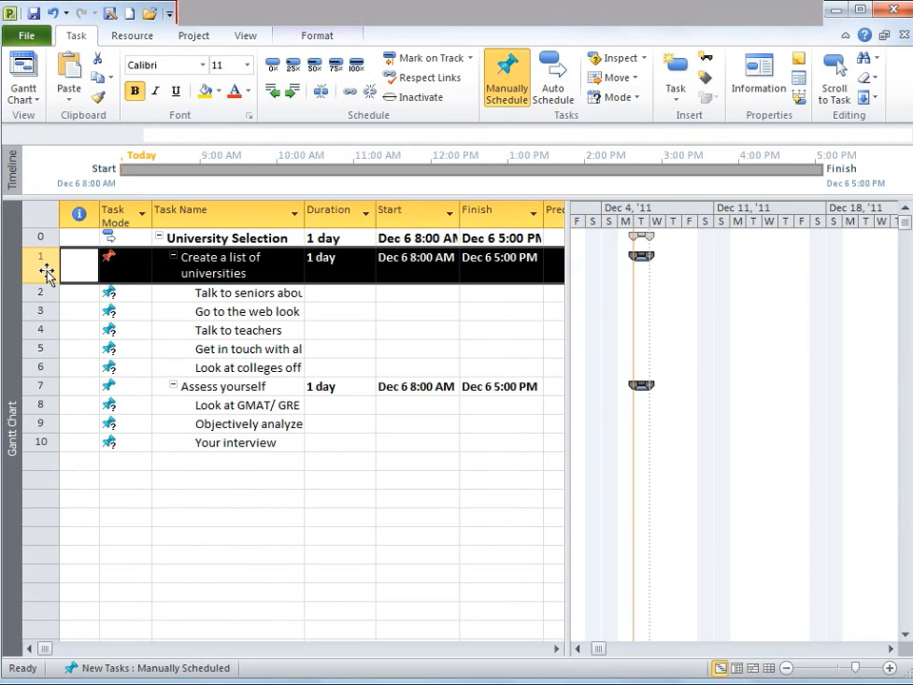
pyautogui.rightClick(47, 272)
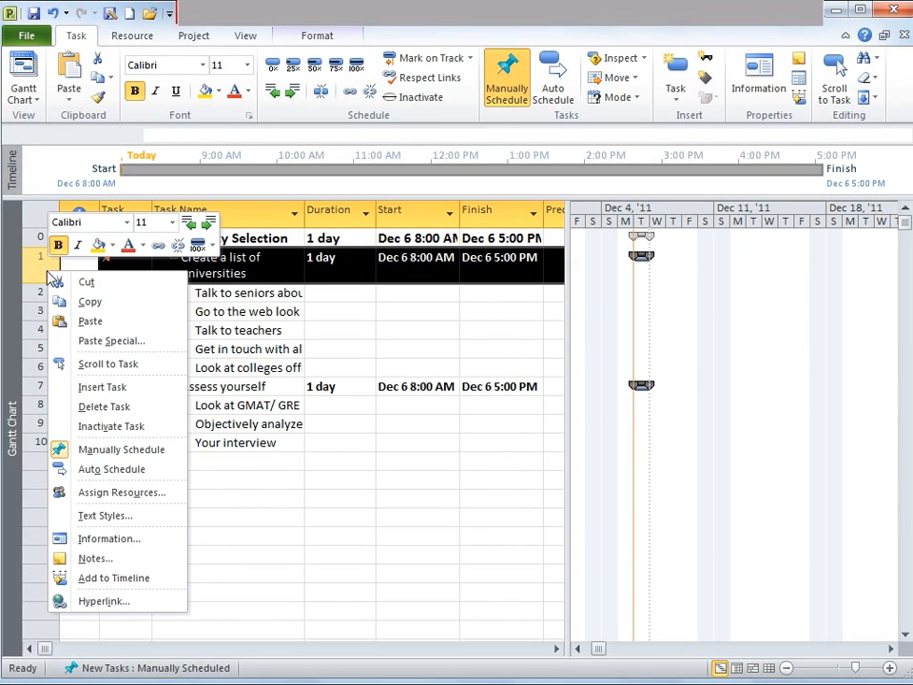
pyautogui.click(112, 364)
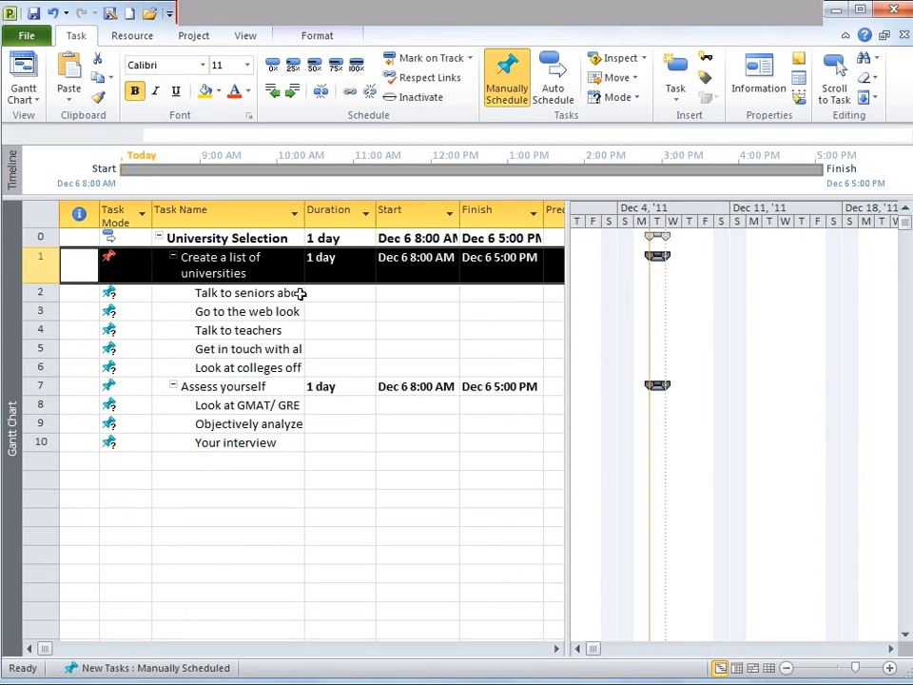
pyautogui.click(225, 298)
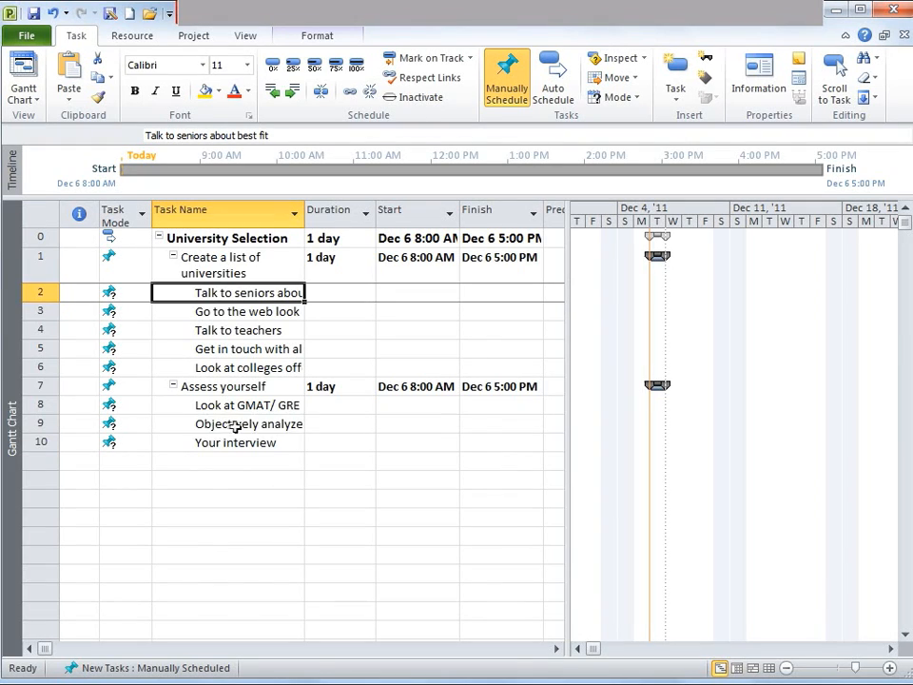
pyautogui.doubleClick(262, 294)
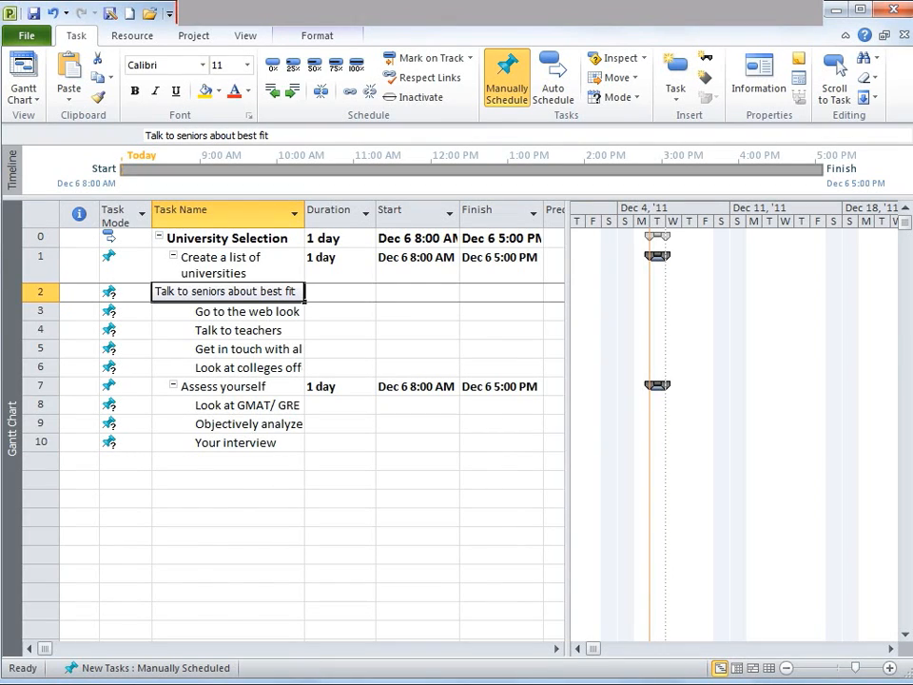
pyautogui.press('Escape')
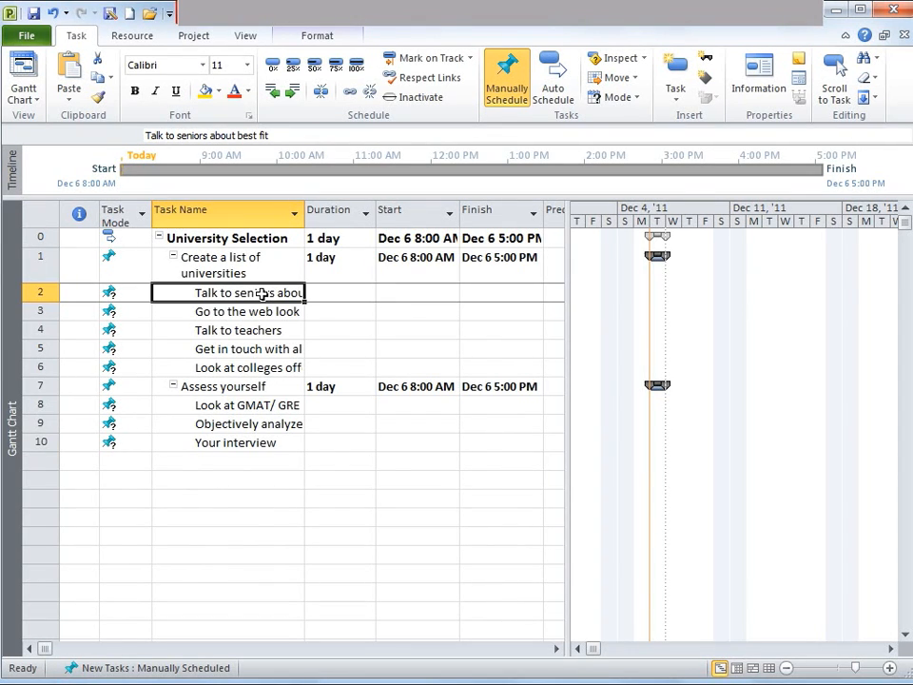
# Link all tasks from 'Create a list of universities' through 'Your interview' in sequence
pyautogui.moveTo(265, 275); pyautogui.dragTo(262, 544)
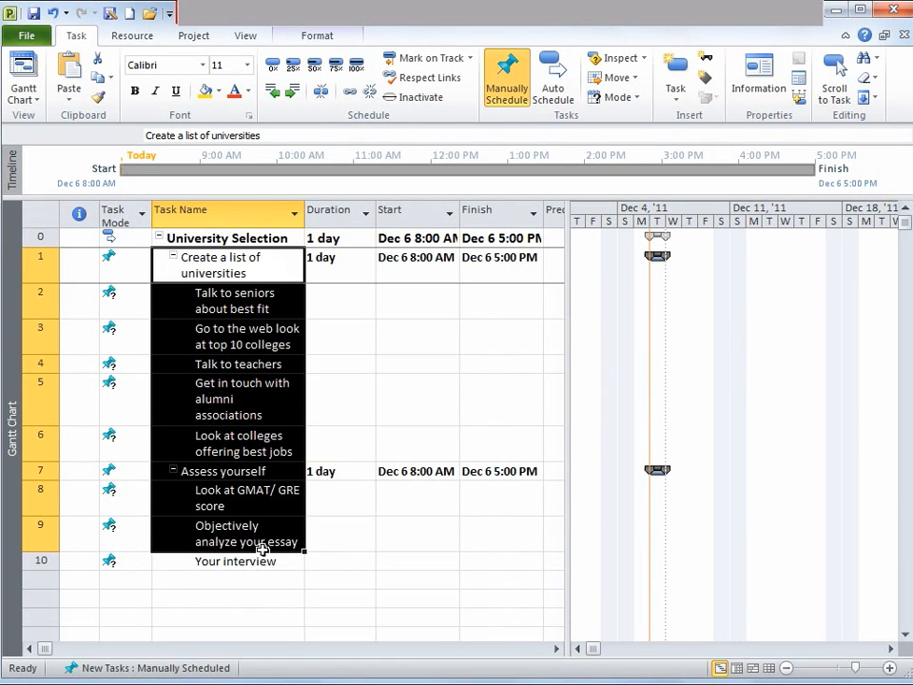
pyautogui.moveTo(262, 547); pyautogui.dragTo(260, 557)
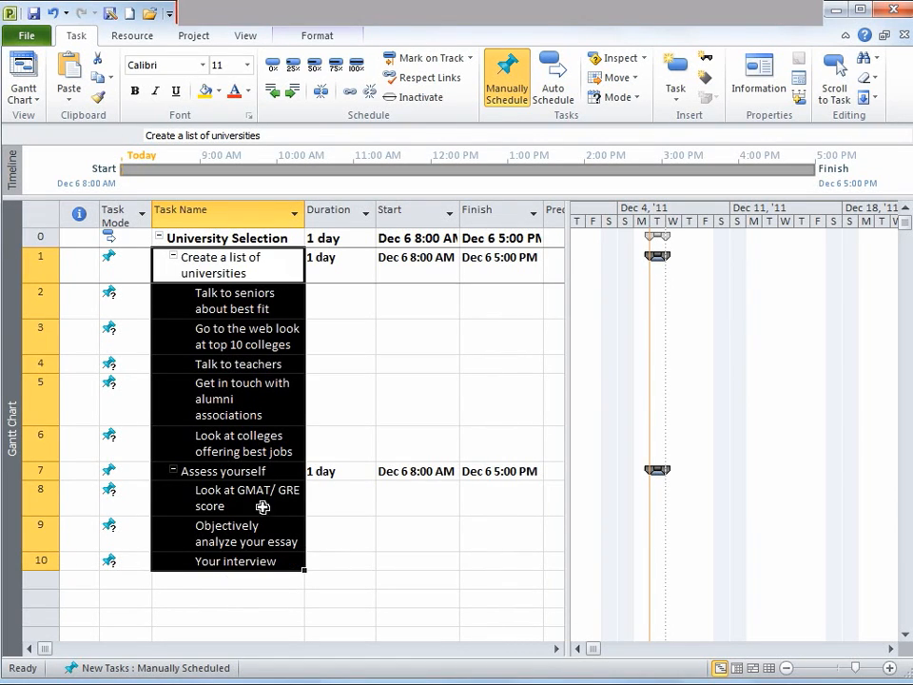
pyautogui.click(351, 91)
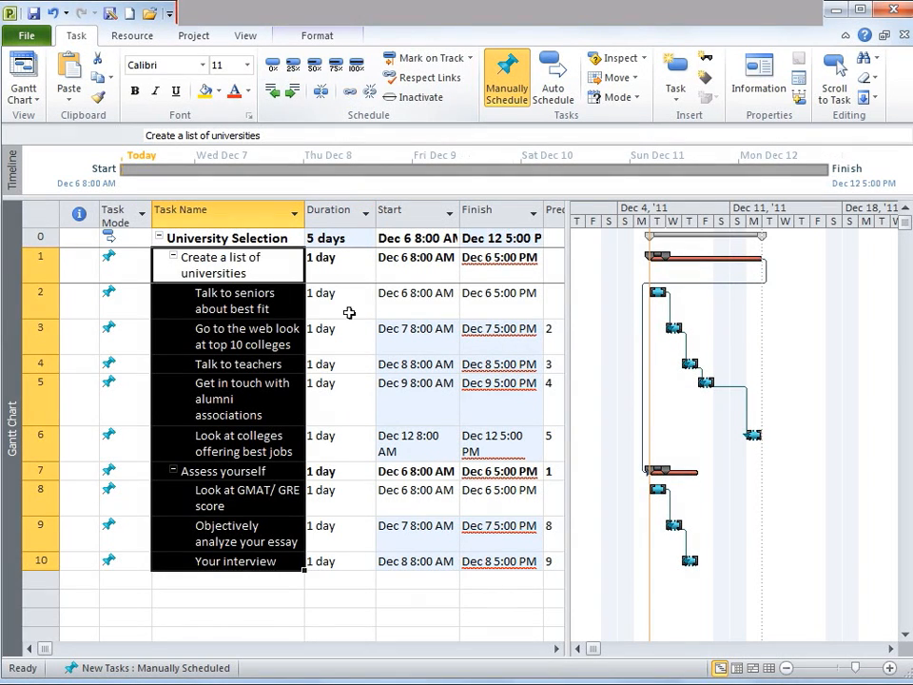
# Switch the 'Create a list of universities' summary task to Auto Scheduled mode
pyautogui.click(399, 270)
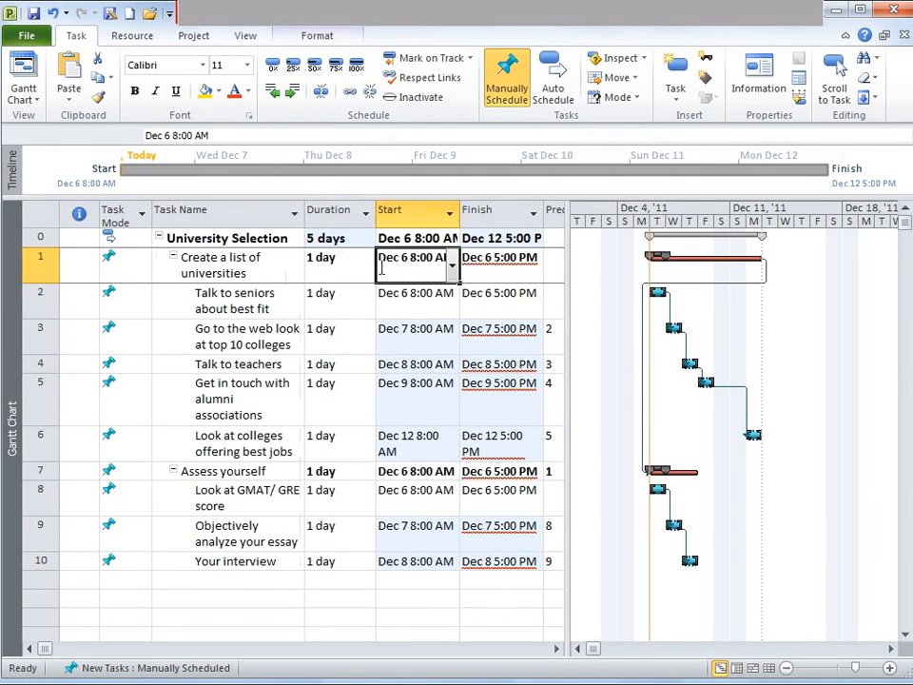
pyautogui.click(514, 271)
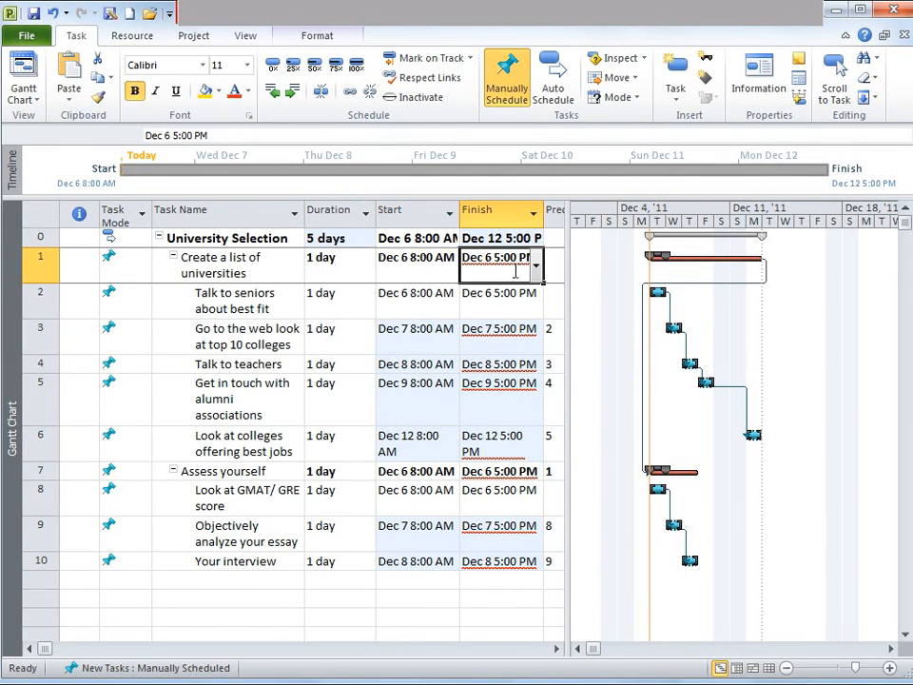
pyautogui.click(116, 260)
pyautogui.click(144, 266)
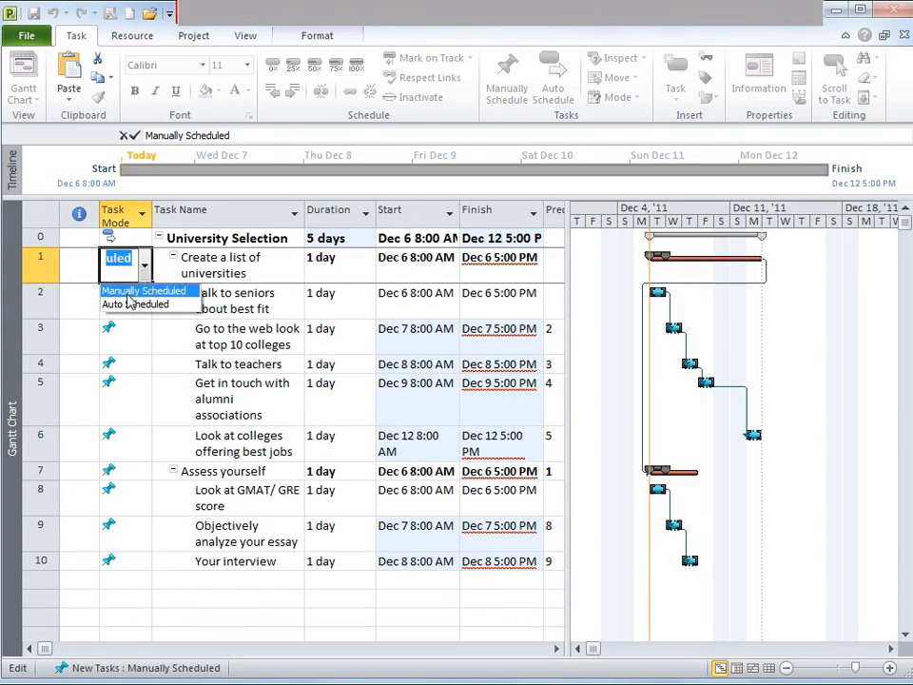
pyautogui.click(214, 254)
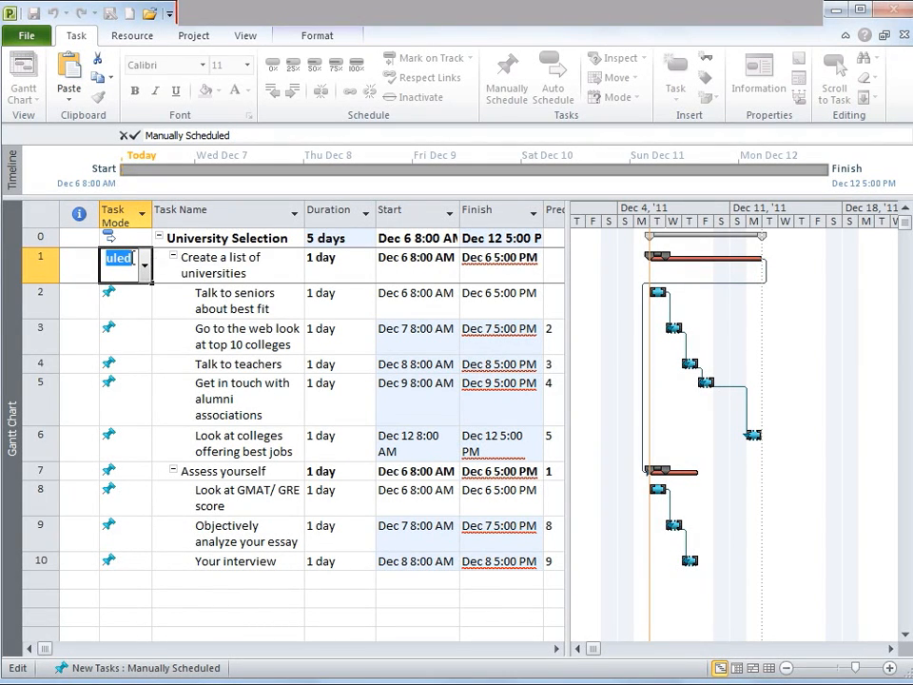
pyautogui.click(145, 267)
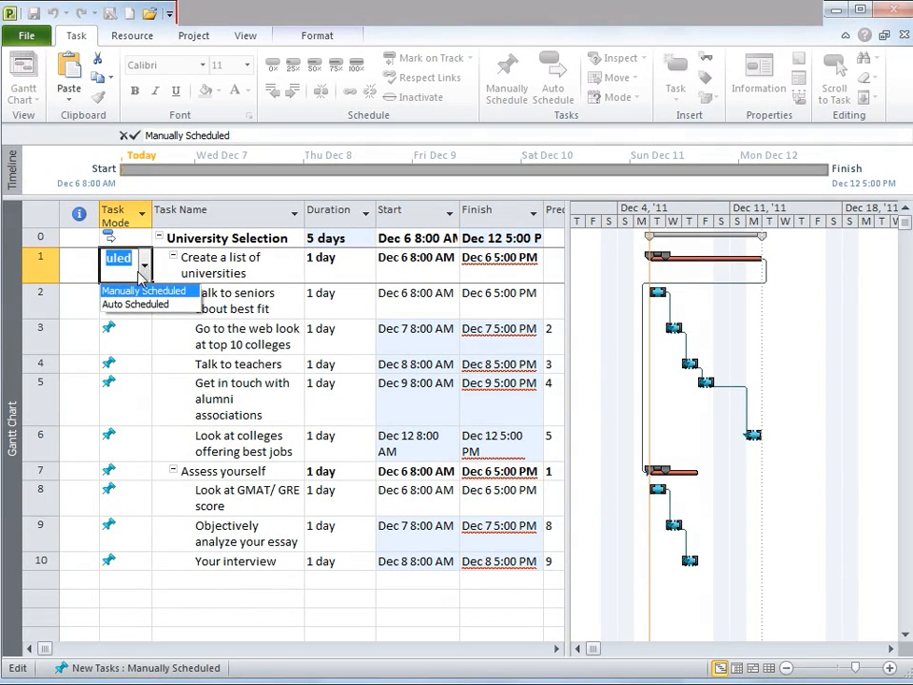
pyautogui.click(119, 303)
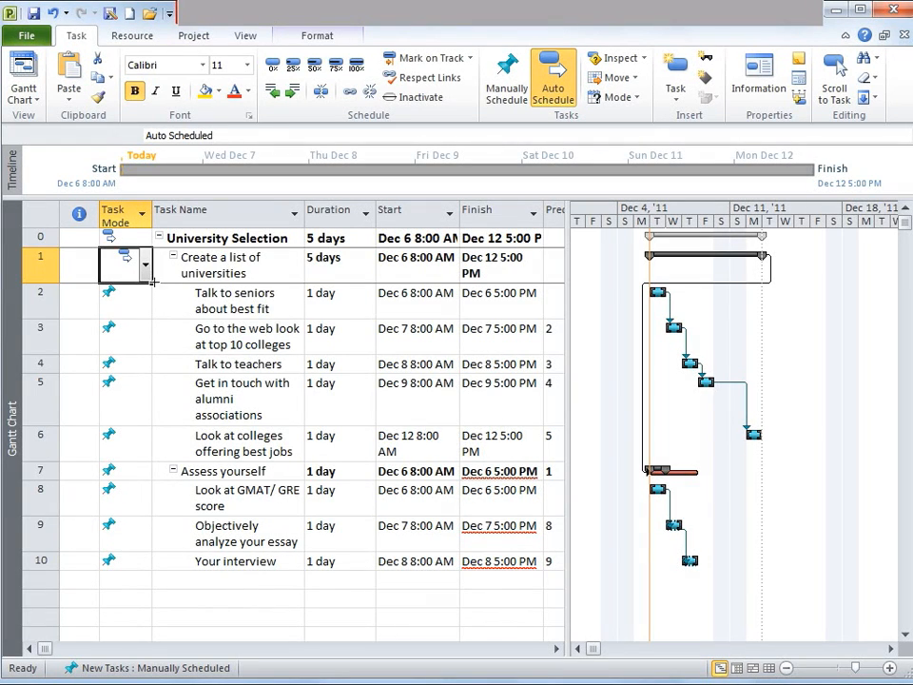
# Fill the Auto Scheduled task mode down to all remaining tasks
pyautogui.moveTo(152, 282); pyautogui.dragTo(145, 563)
pyautogui.click(299, 415)
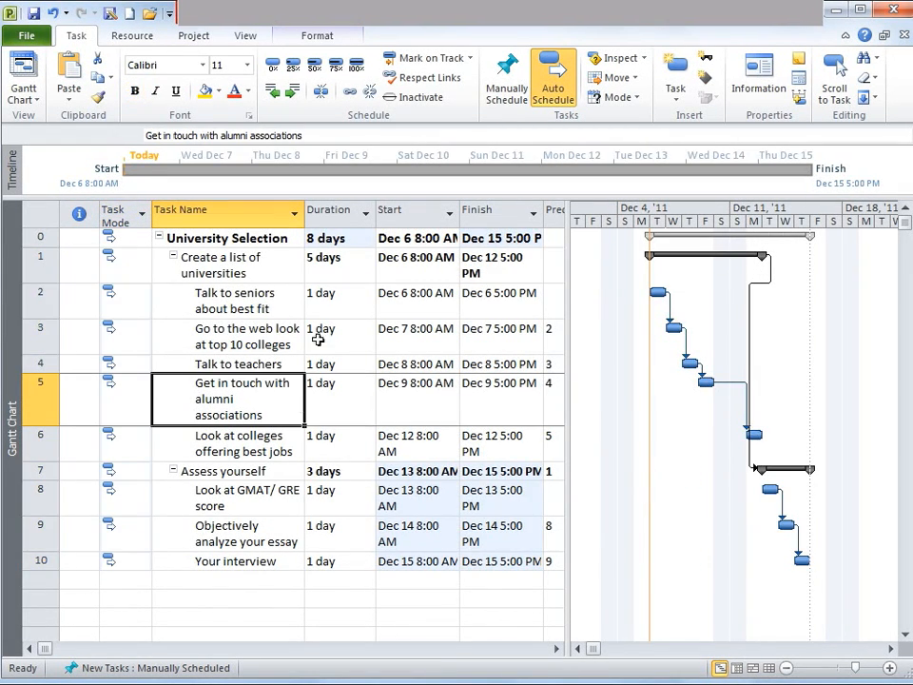
# Review the durations and start dates of the linked tasks and summary tasks
pyautogui.click(417, 333)
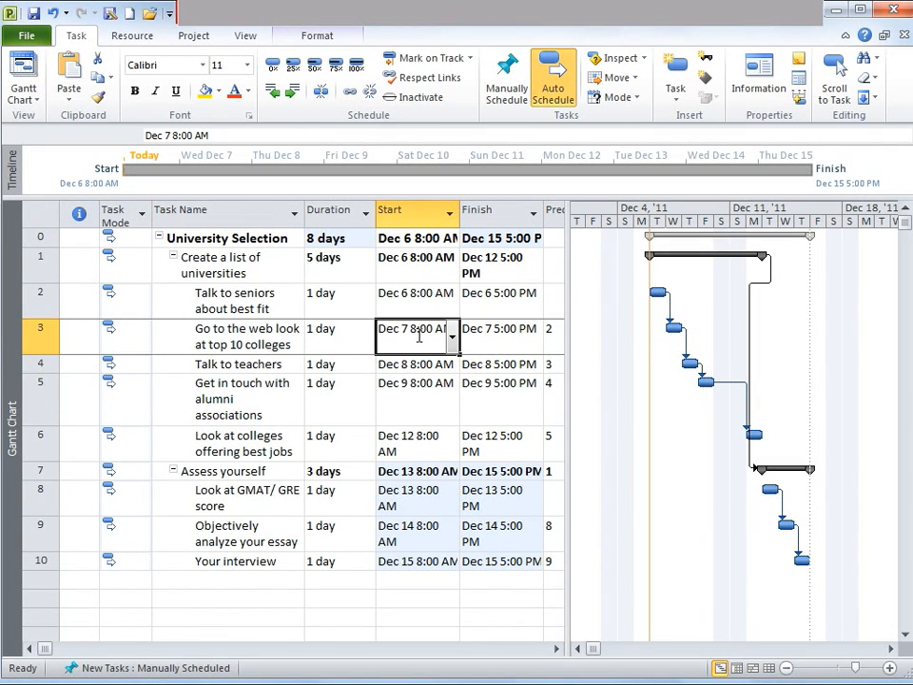
pyautogui.press('Up')
pyautogui.press('Left')
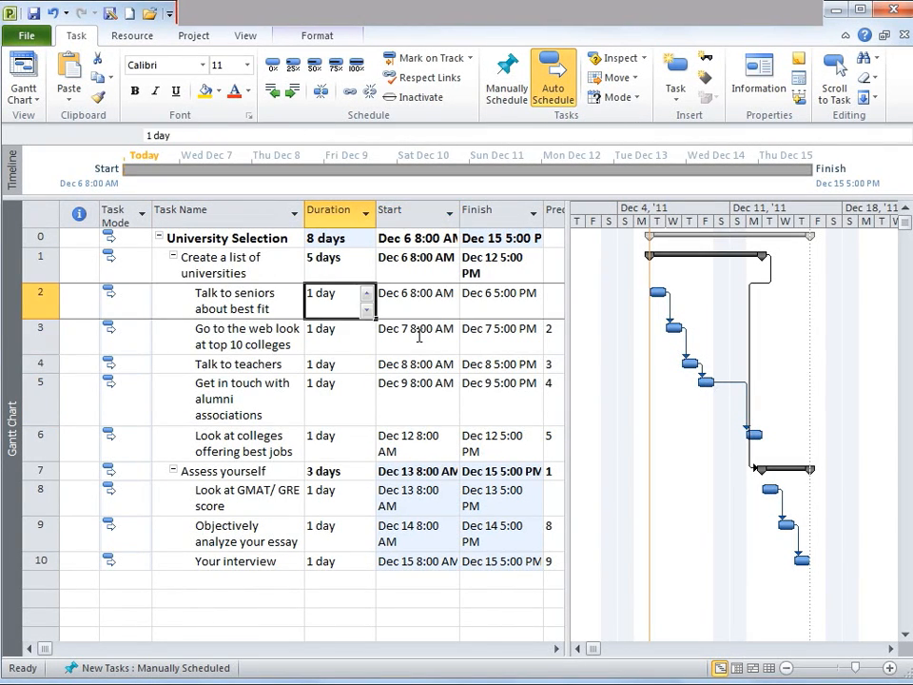
pyautogui.press('Down')
pyautogui.press('Down')
pyautogui.press('Down')
pyautogui.press('Down')
pyautogui.press('Down')
pyautogui.press('Down')
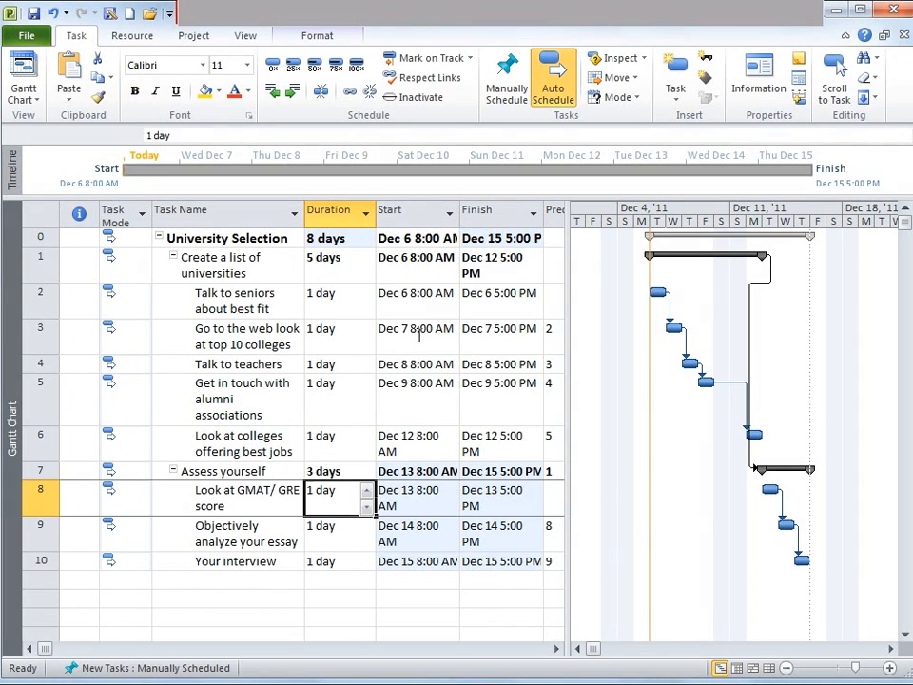
pyautogui.press('Down')
pyautogui.press('Down')
pyautogui.press('Up')
pyautogui.press('Up')
pyautogui.press('Up')
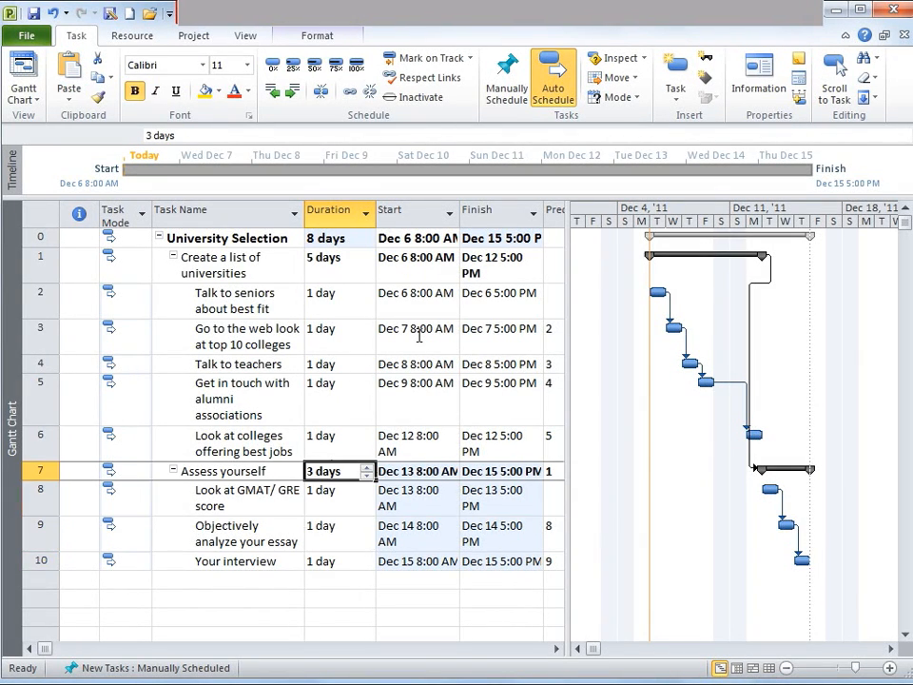
pyautogui.click(328, 267)
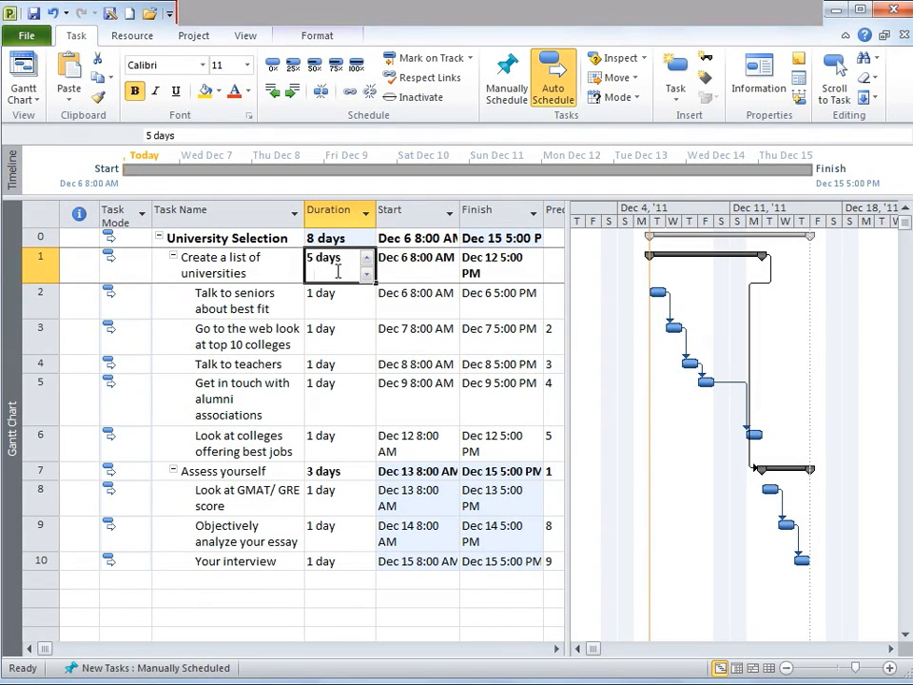
pyautogui.click(326, 473)
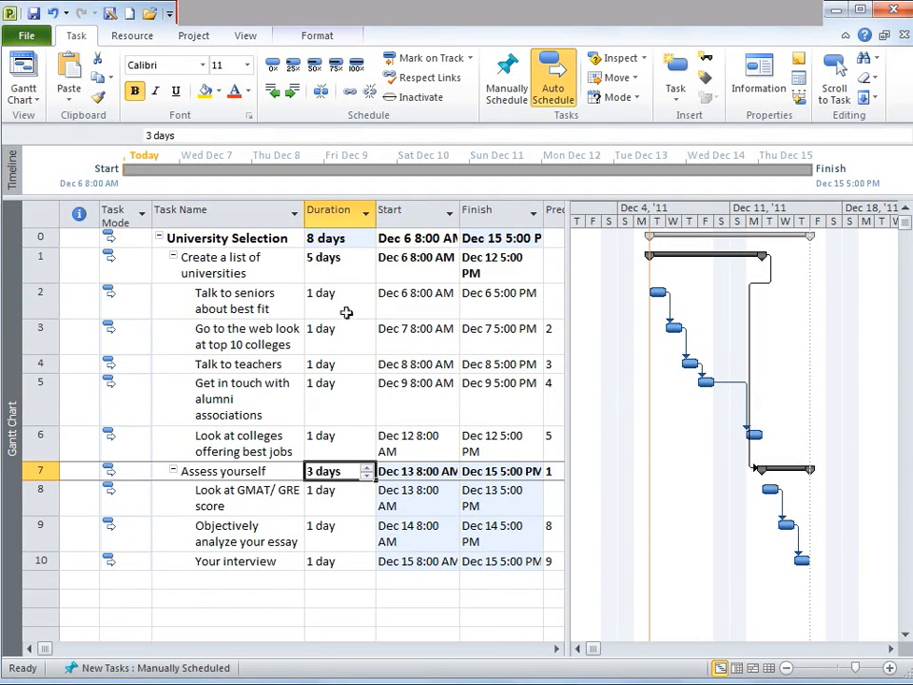
# Unlink the 'Objectively analyze your essay' task from its neighbours, then undo the unlink
pyautogui.moveTo(332, 303); pyautogui.dragTo(324, 436)
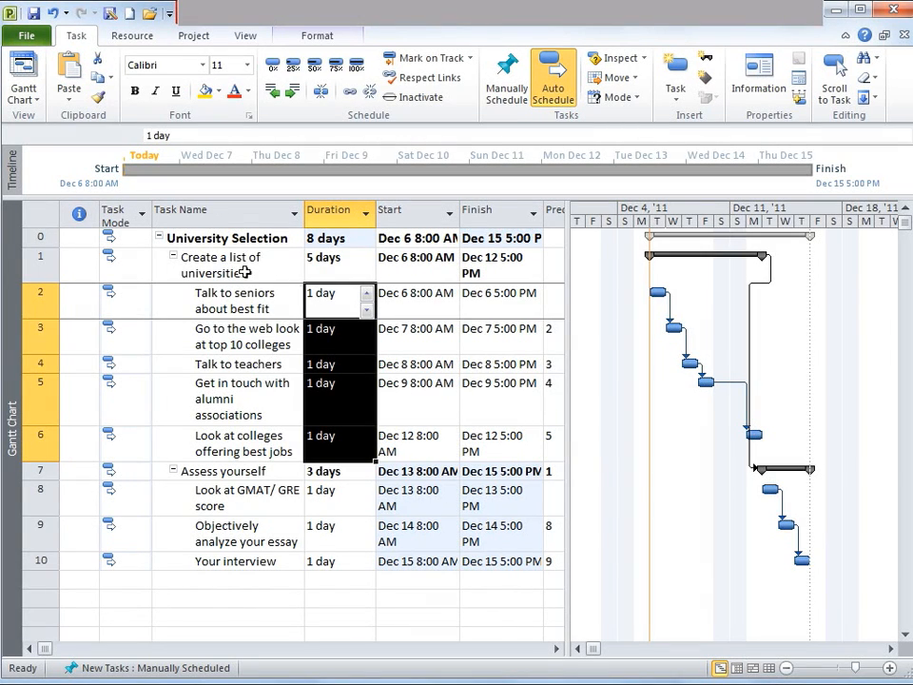
pyautogui.moveTo(327, 505); pyautogui.dragTo(319, 574)
pyautogui.click(323, 533)
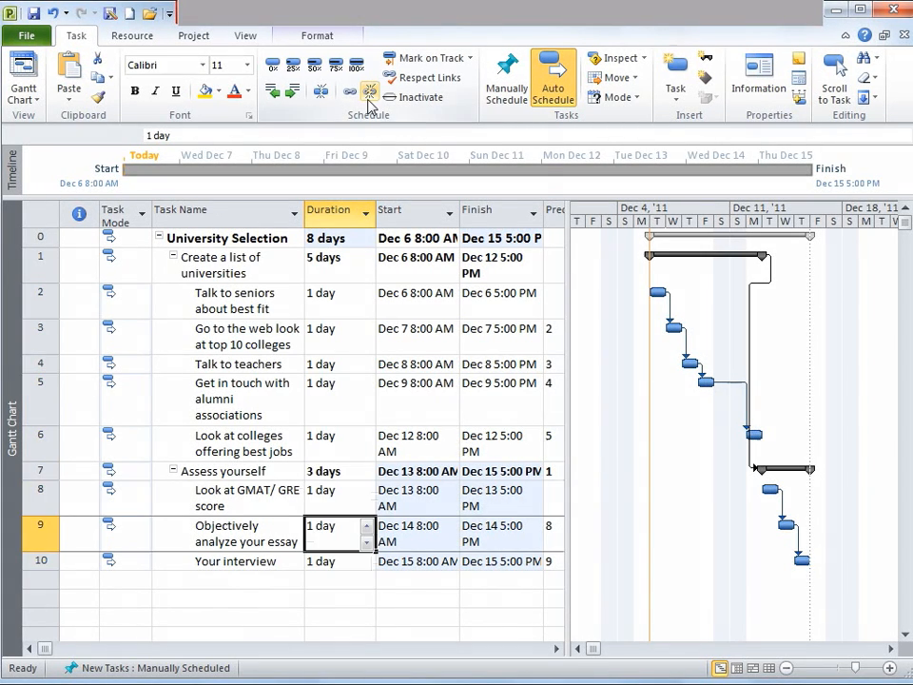
pyautogui.click(369, 93)
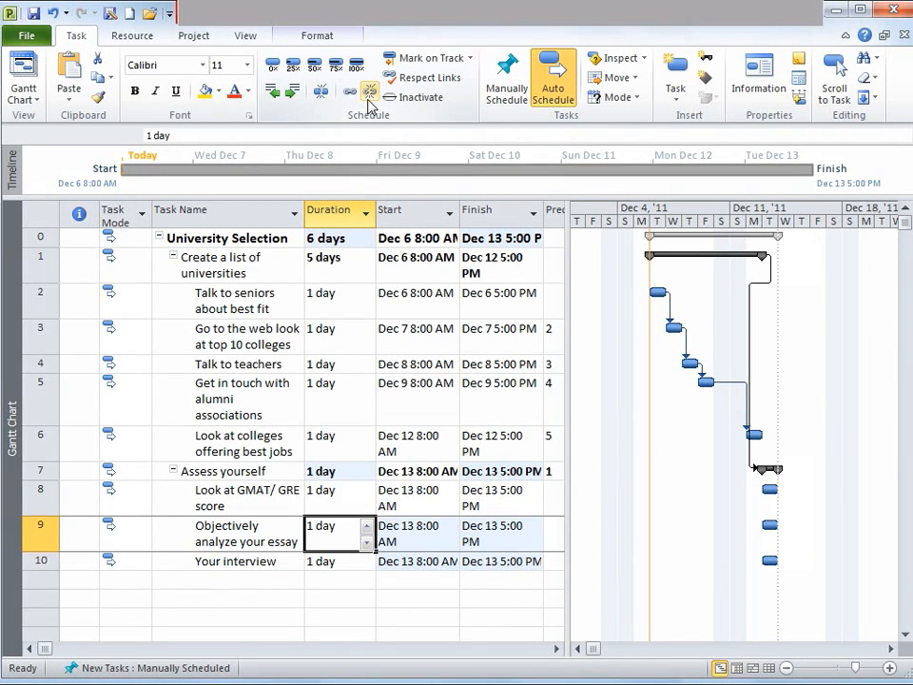
pyautogui.hotkey('ctrl', 'z')
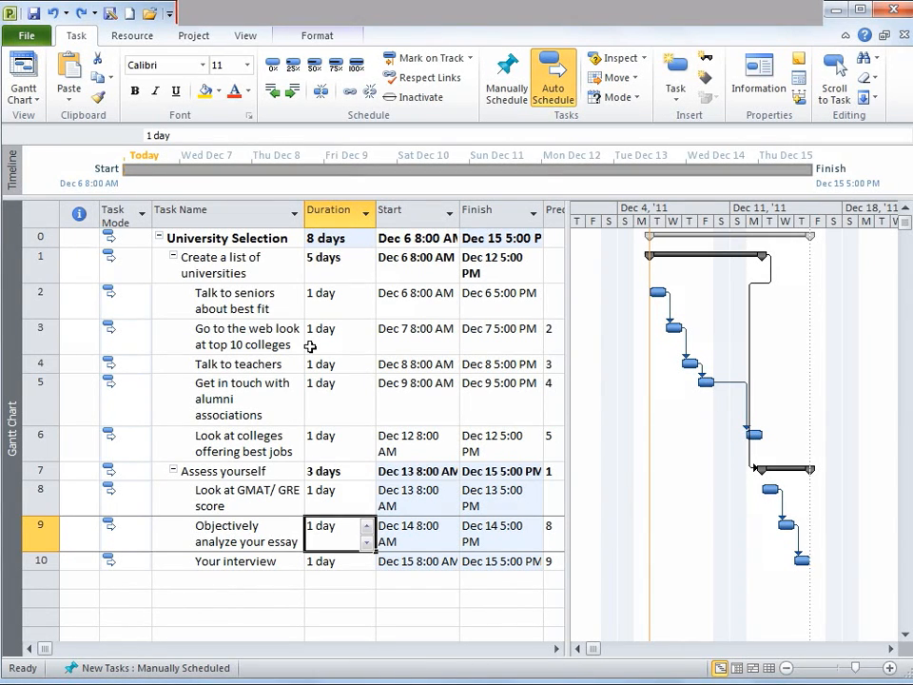
# Examine the Predecessors column entries for the tasks under 'Create a list of universities'
pyautogui.click(303, 344)
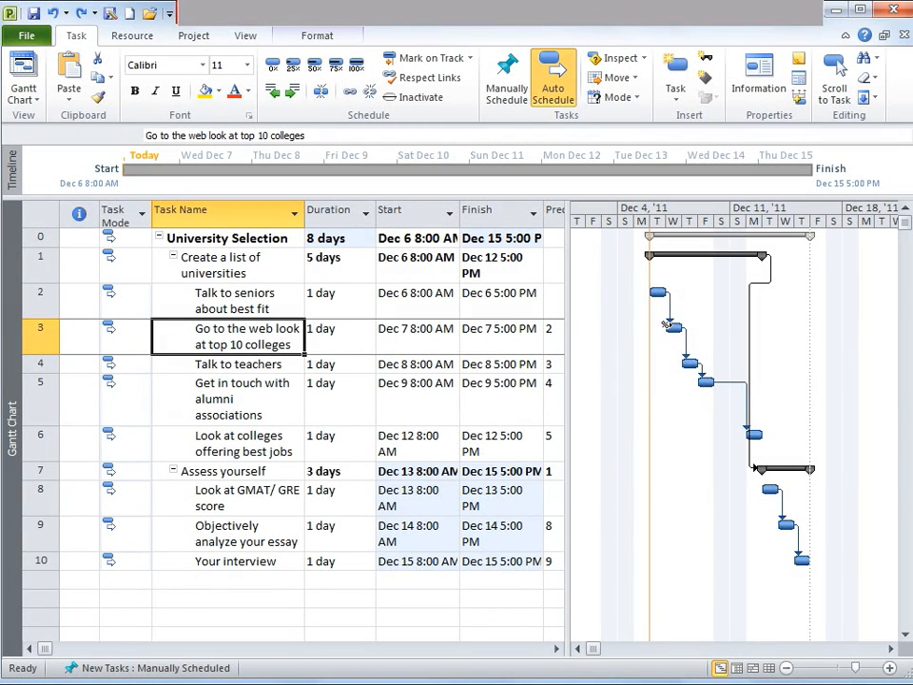
pyautogui.click(383, 340)
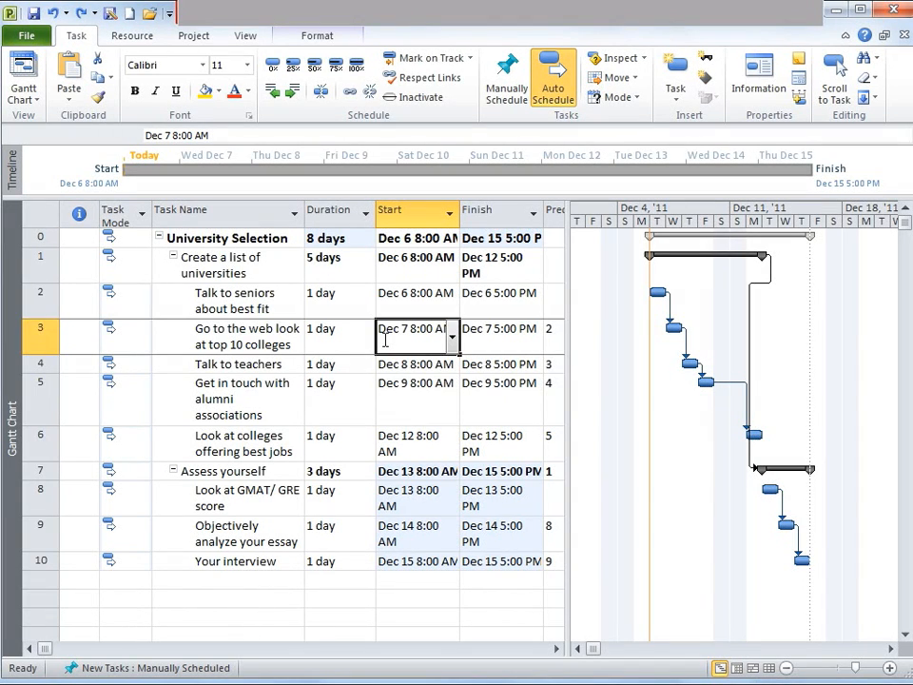
pyautogui.press('Tab')
pyautogui.press('Tab')
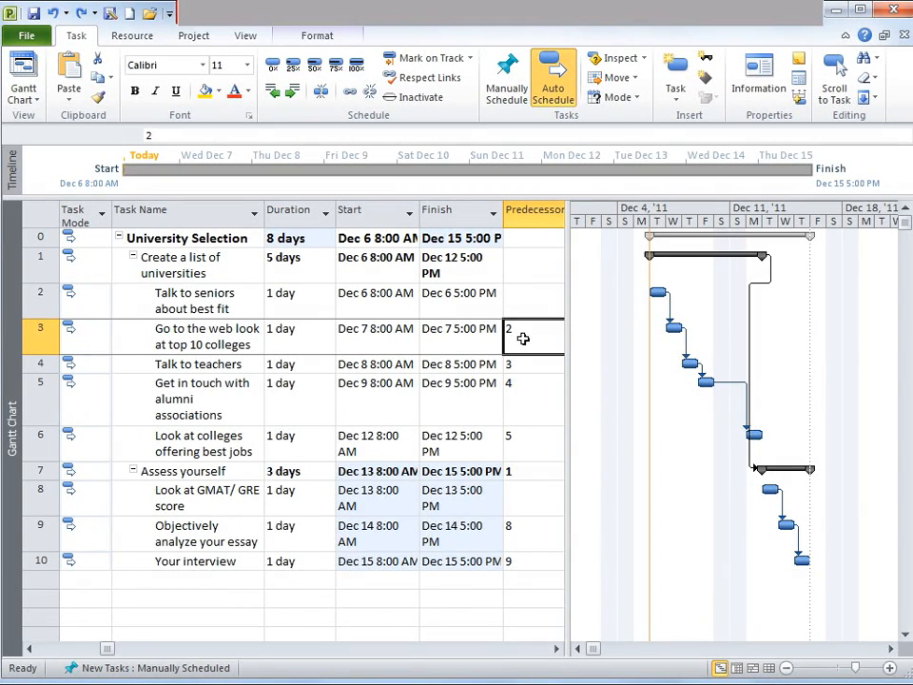
pyautogui.press('Up')
pyautogui.press('Left')
pyautogui.press('Home')
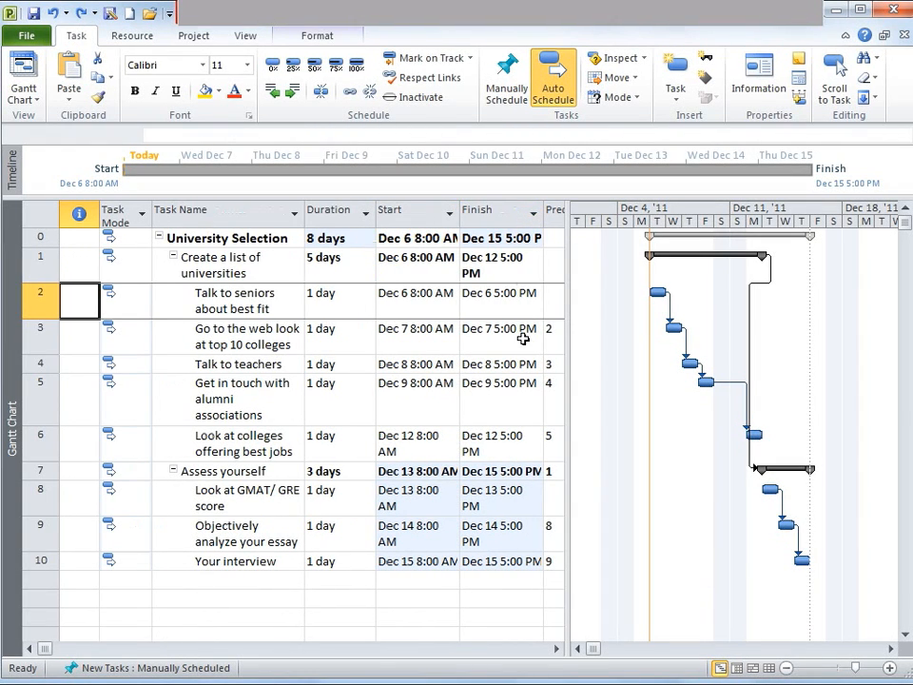
pyautogui.click(40, 306)
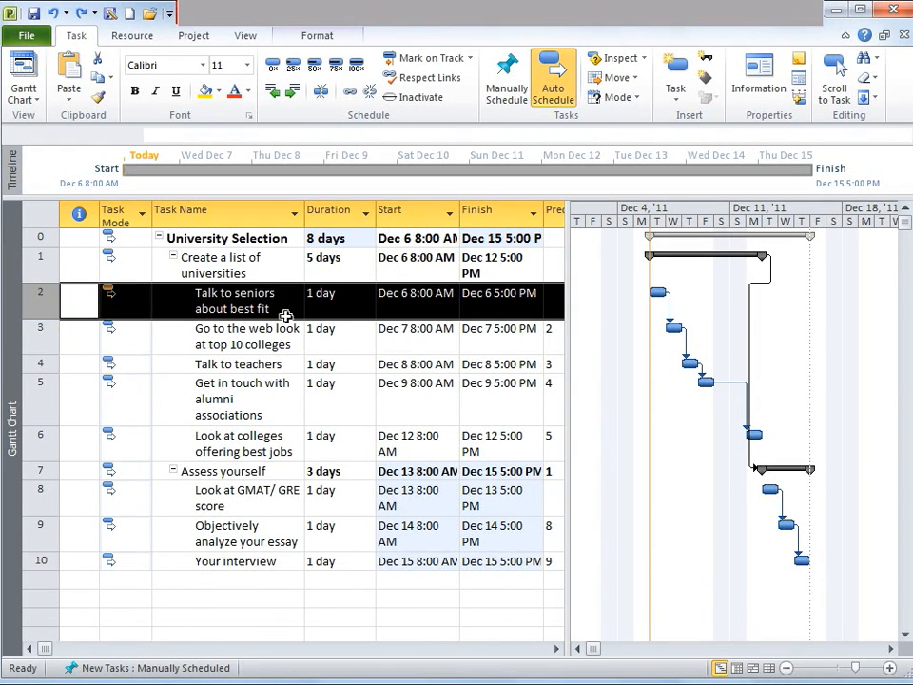
pyautogui.click(340, 314)
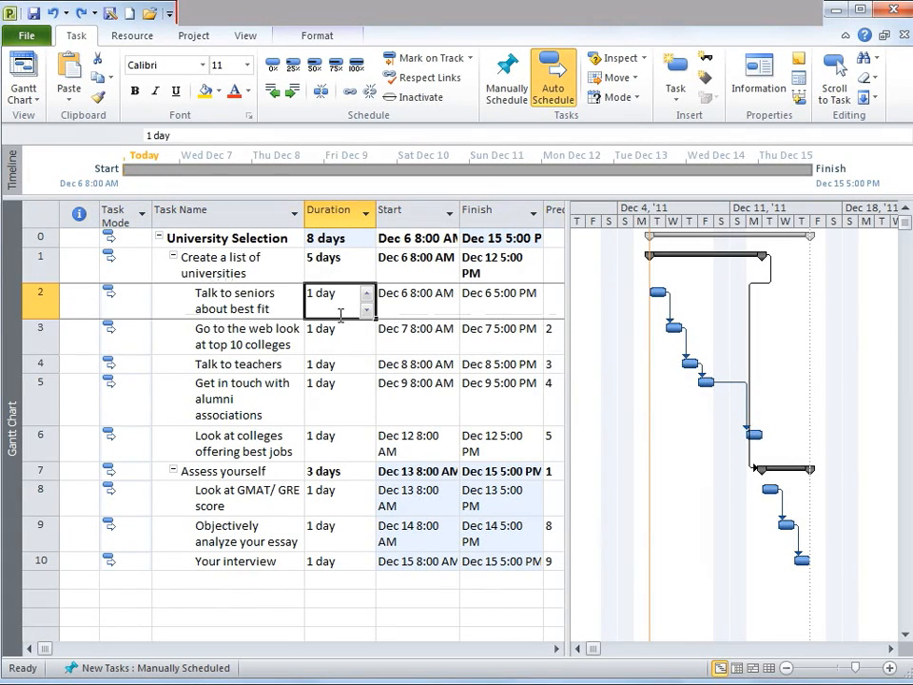
pyautogui.press('Down')
pyautogui.press('Right')
pyautogui.press('Right')
pyautogui.press('Right')
pyautogui.press('Down')
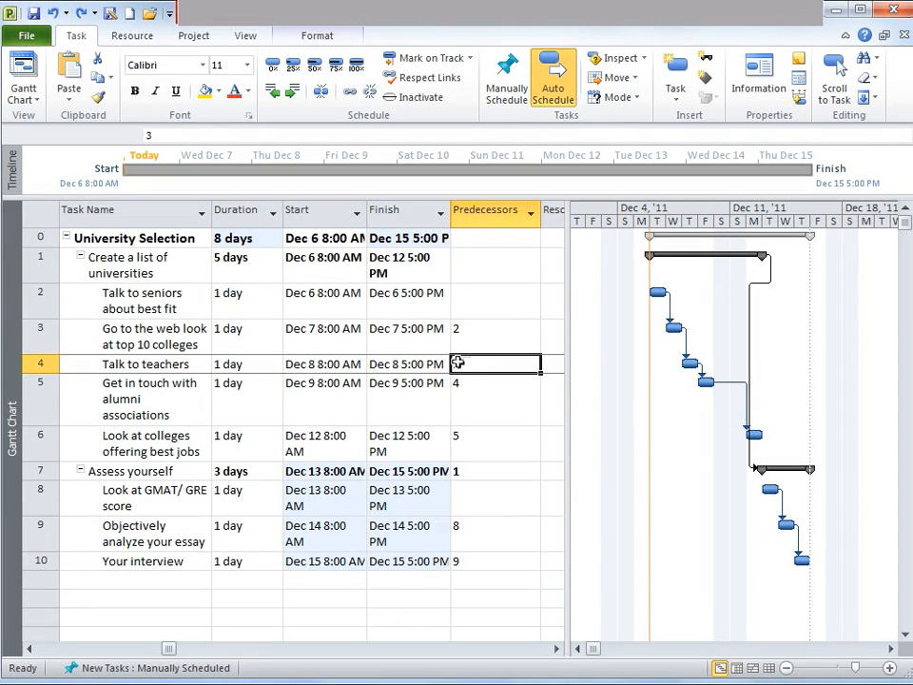
pyautogui.click(26, 335)
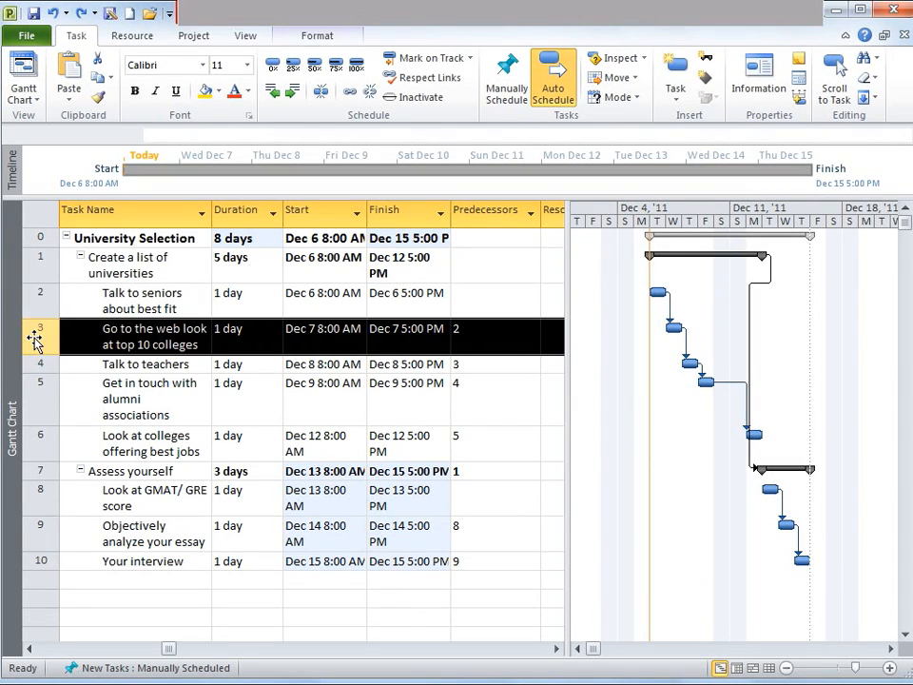
pyautogui.click(126, 330)
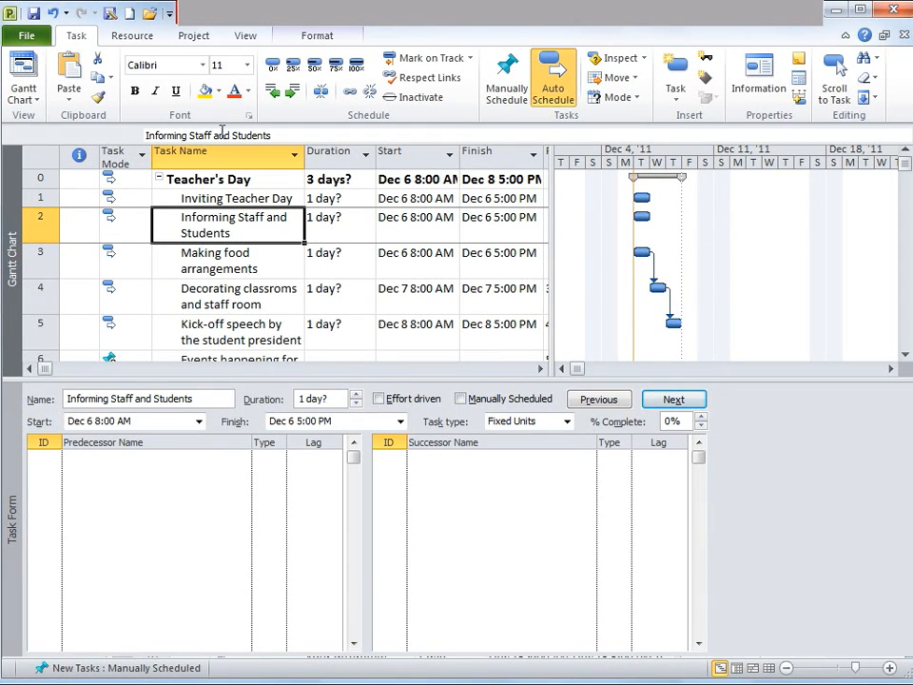
pyautogui.hotkey('ctrl', 'z')
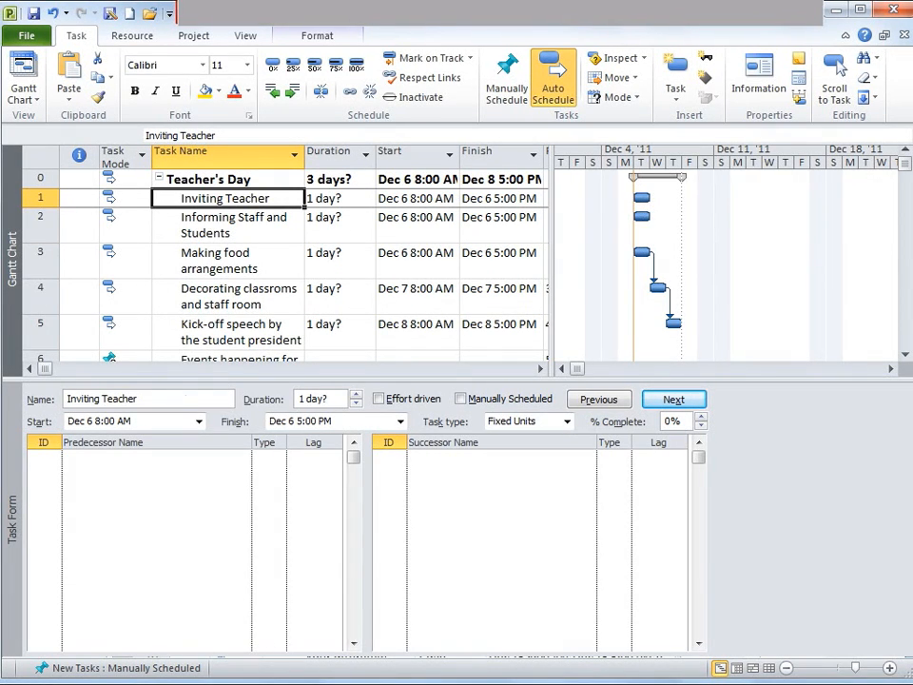
pyautogui.click(235, 225)
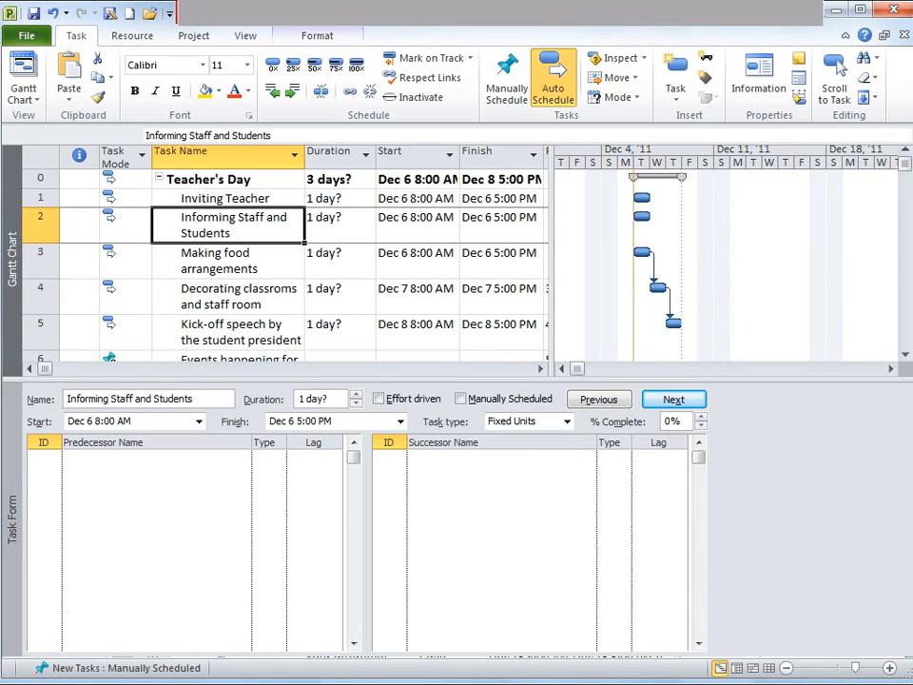
pyautogui.click(226, 199)
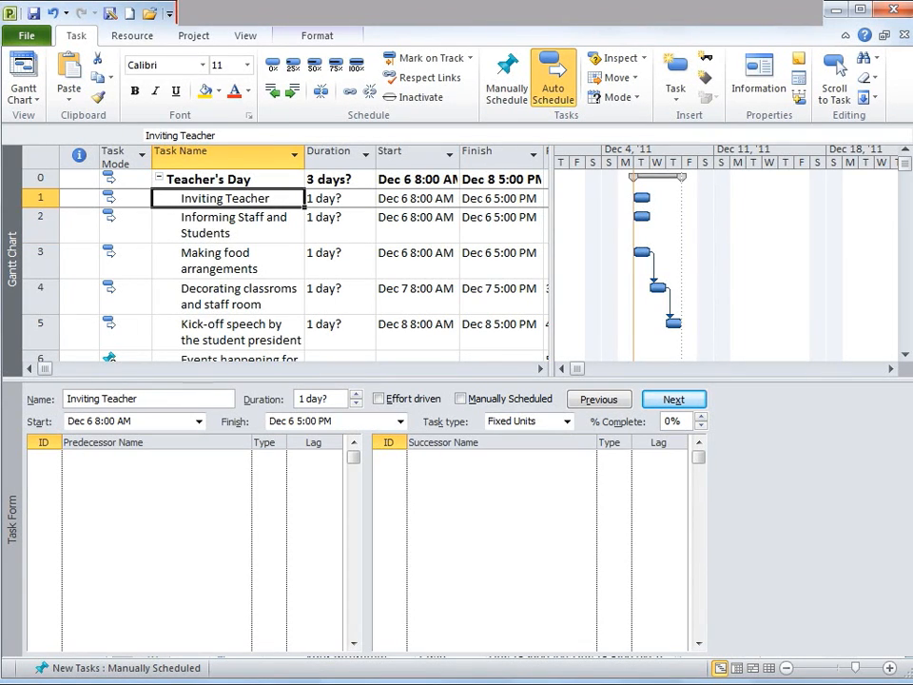
pyautogui.click(228, 225)
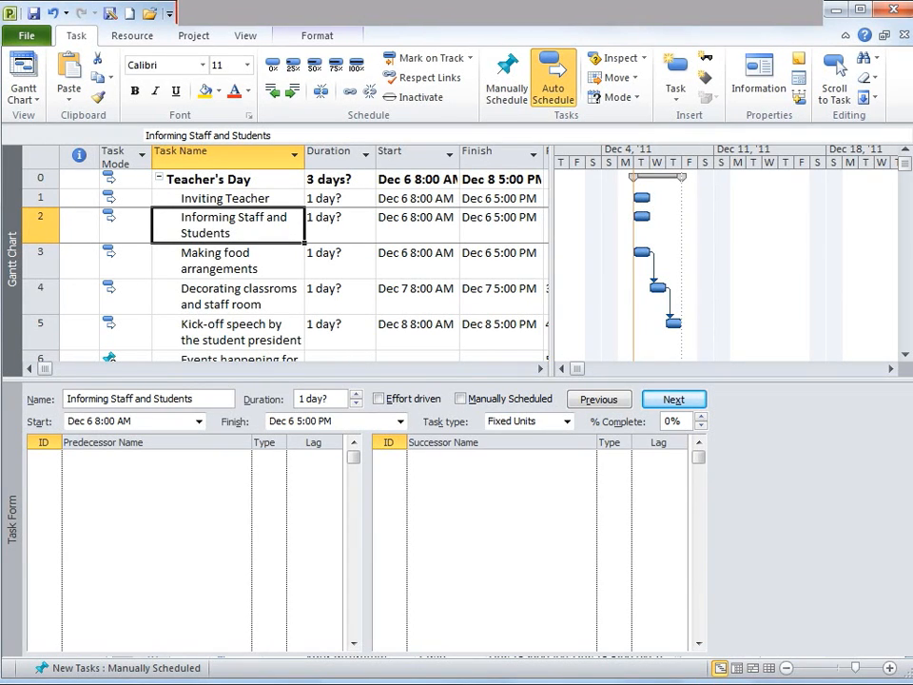
pyautogui.hotkey('shift', 'Up')
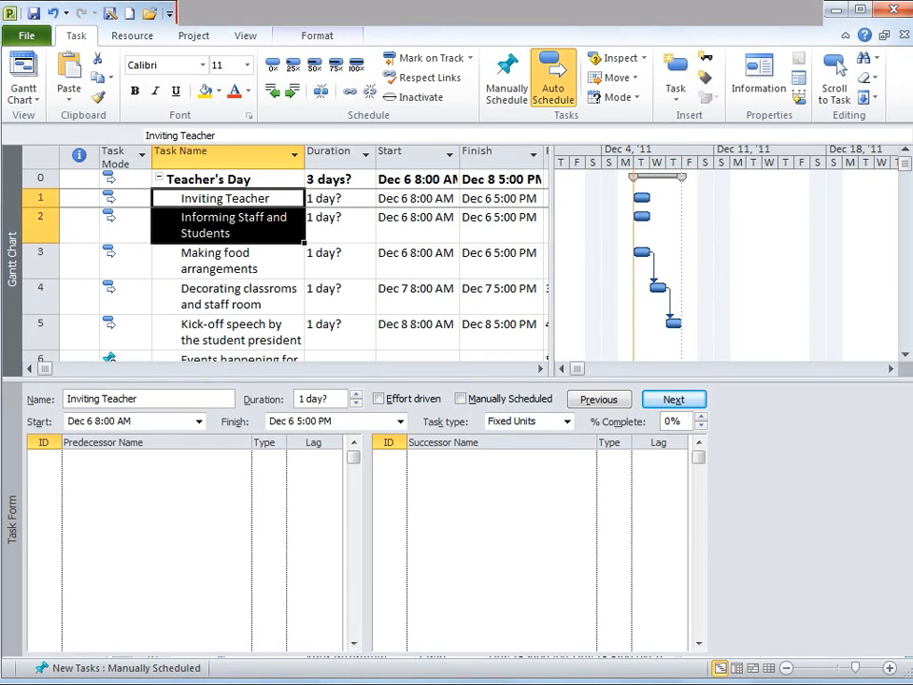
pyautogui.press('Right')
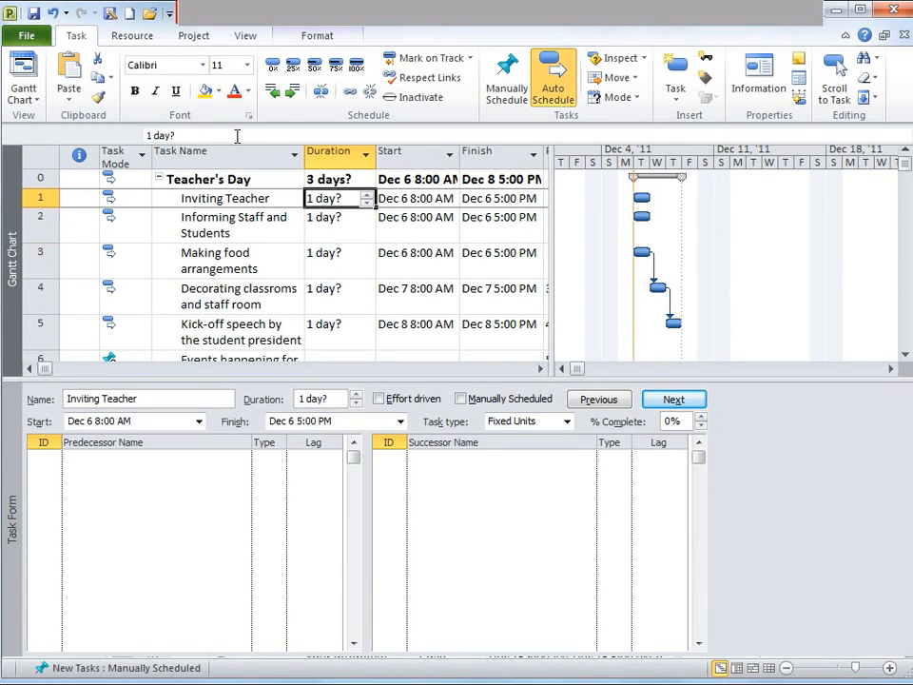
pyautogui.press('Left')
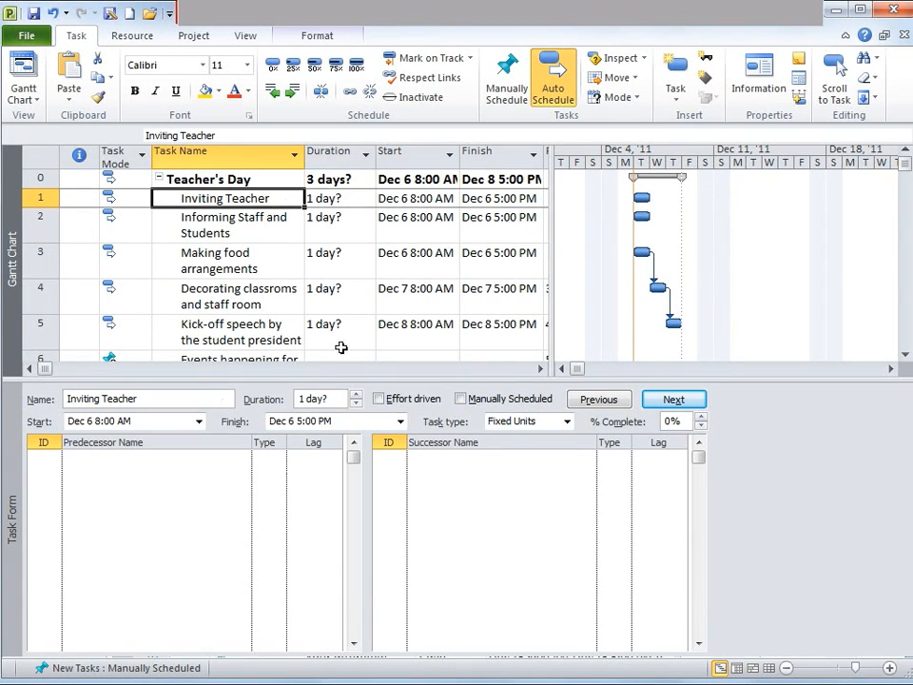
# Set the split view's details pane to Task Form
pyautogui.click(241, 38)
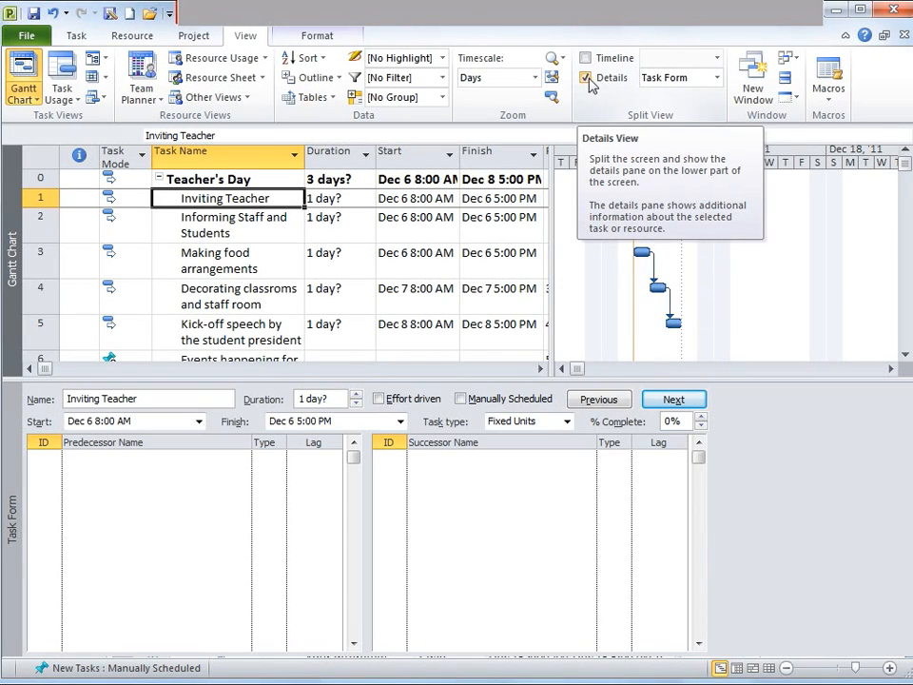
pyautogui.click(717, 78)
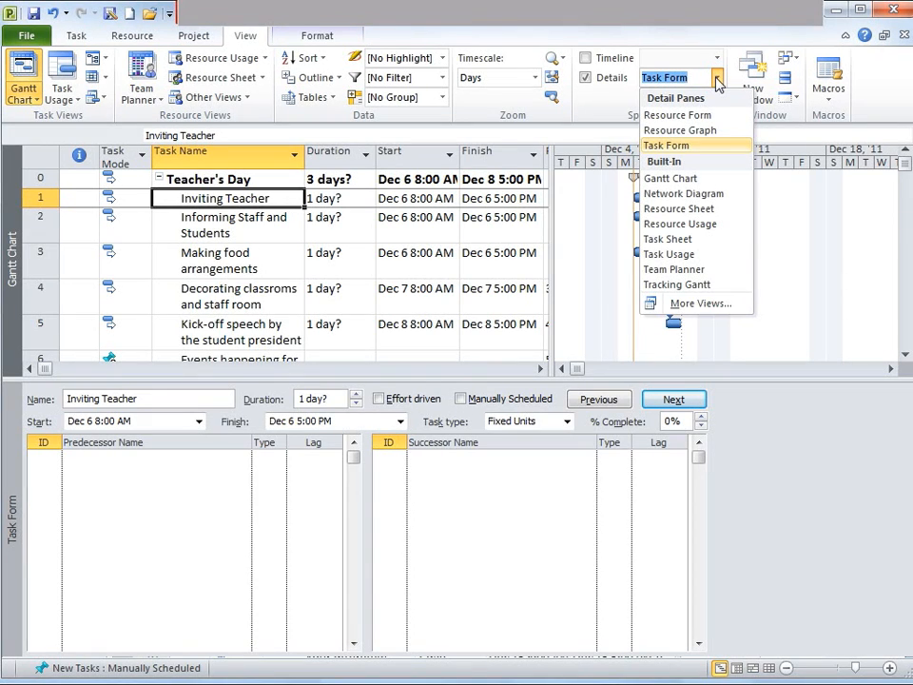
pyautogui.click(683, 149)
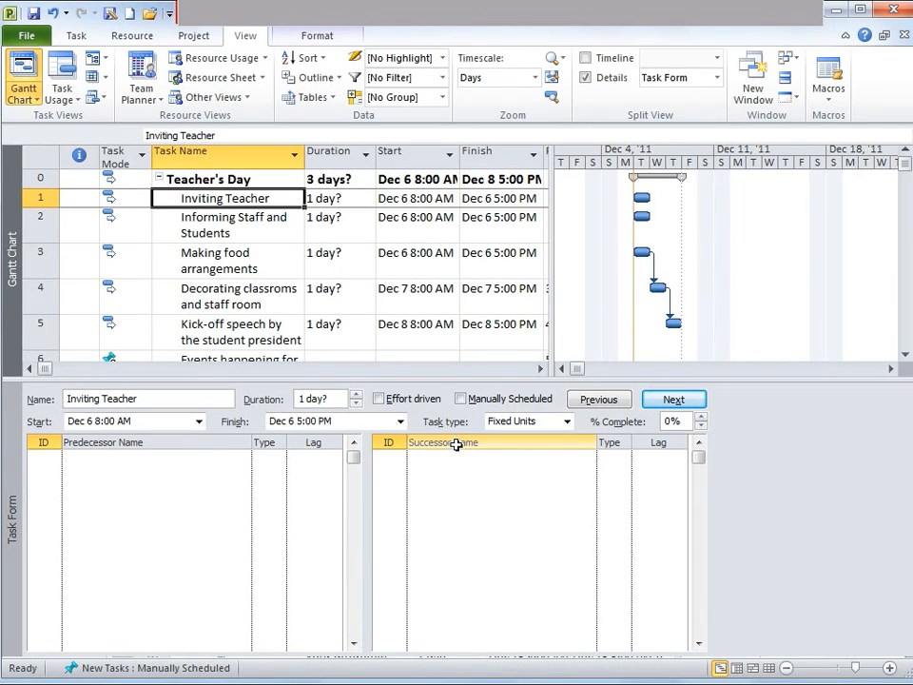
# Add Inviting Teacher as a start-to-start (SS) predecessor of the Informing Staff and Students task in the Task Form
pyautogui.press('Down')
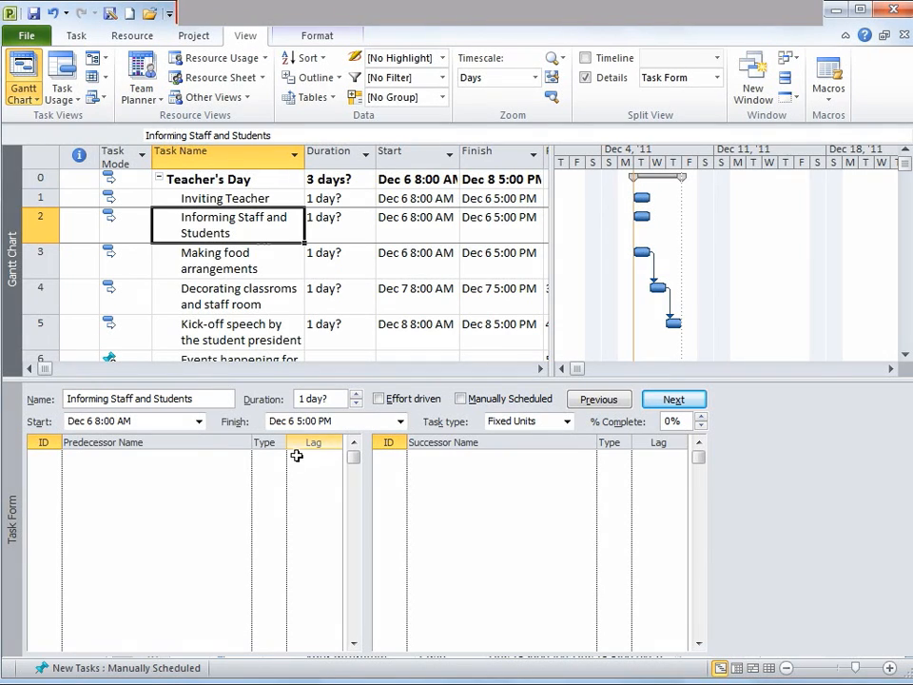
pyautogui.click(210, 457)
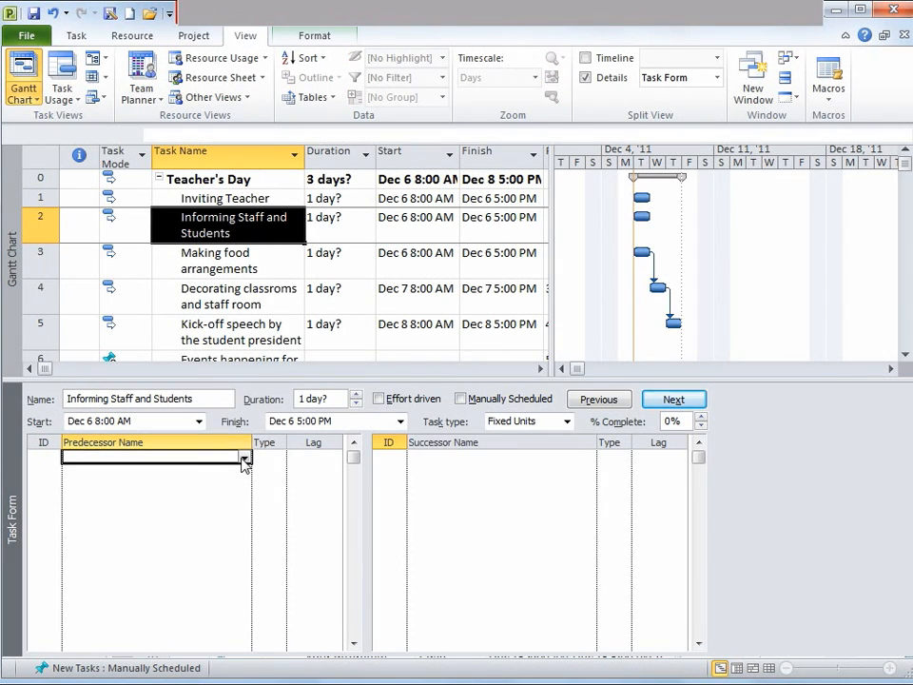
pyautogui.click(244, 459)
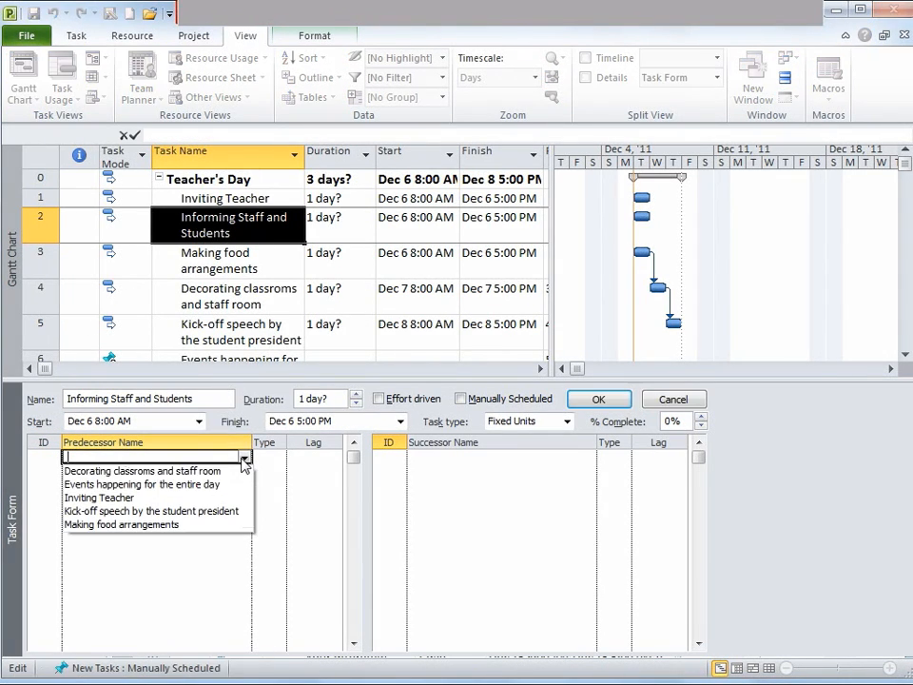
pyautogui.click(199, 499)
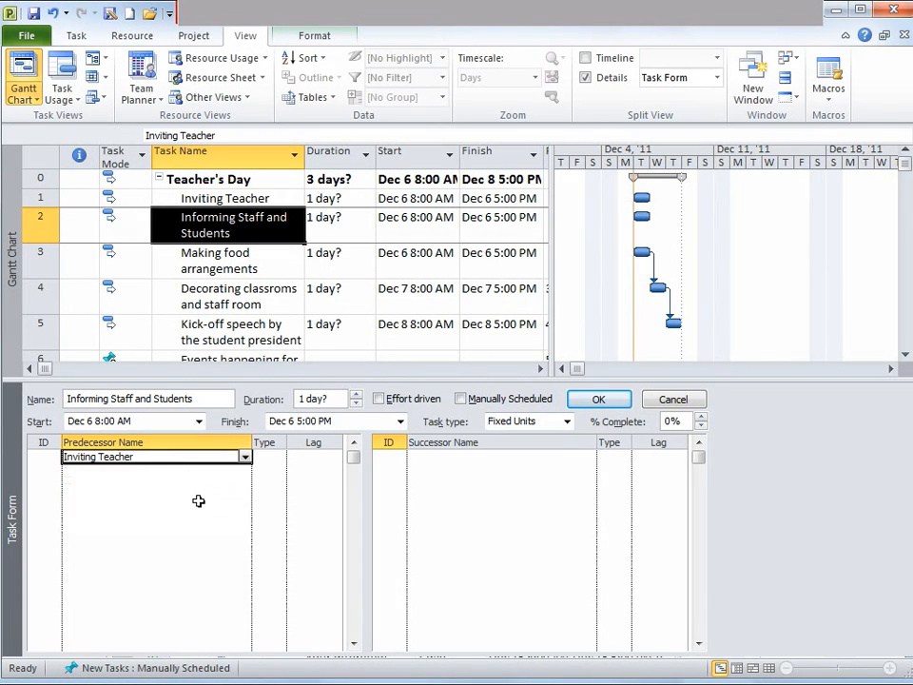
pyautogui.click(277, 457)
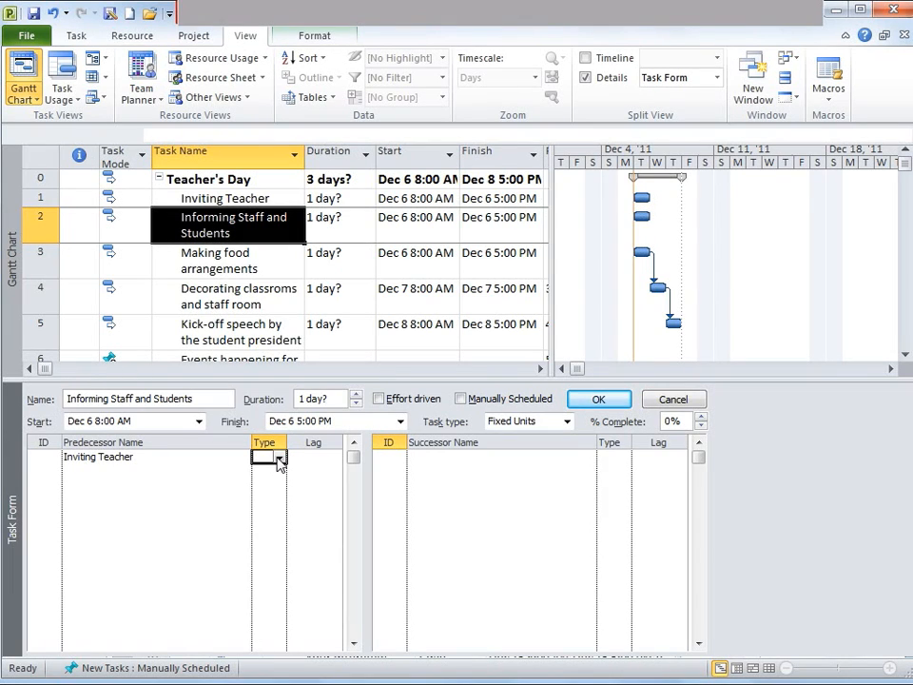
pyautogui.click(278, 458)
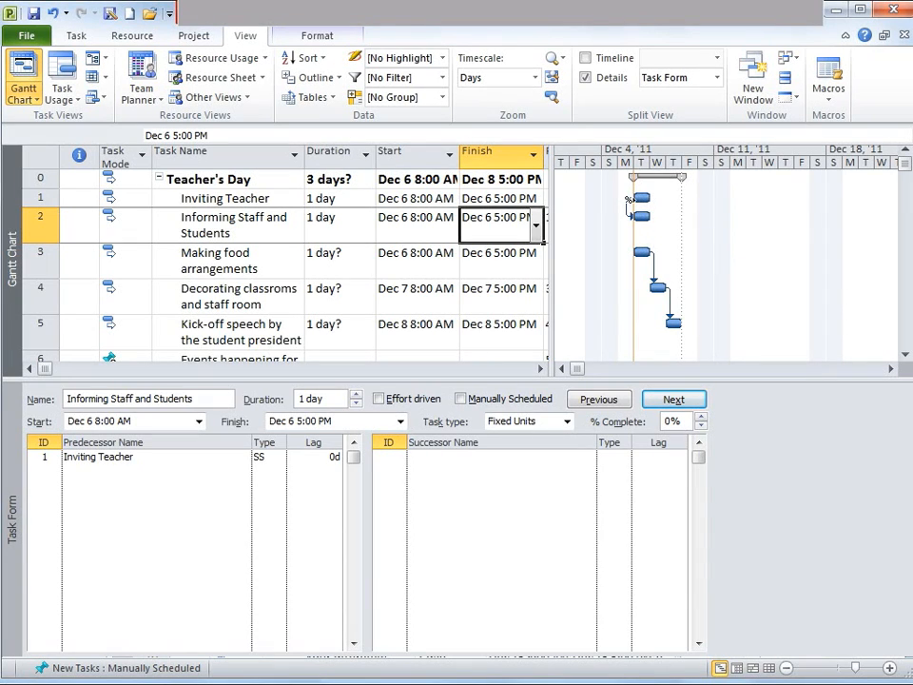
# Review the predecessor and successor entries of the tasks in the Task Form
pyautogui.moveTo(630, 201)
pyautogui.click(643, 219)
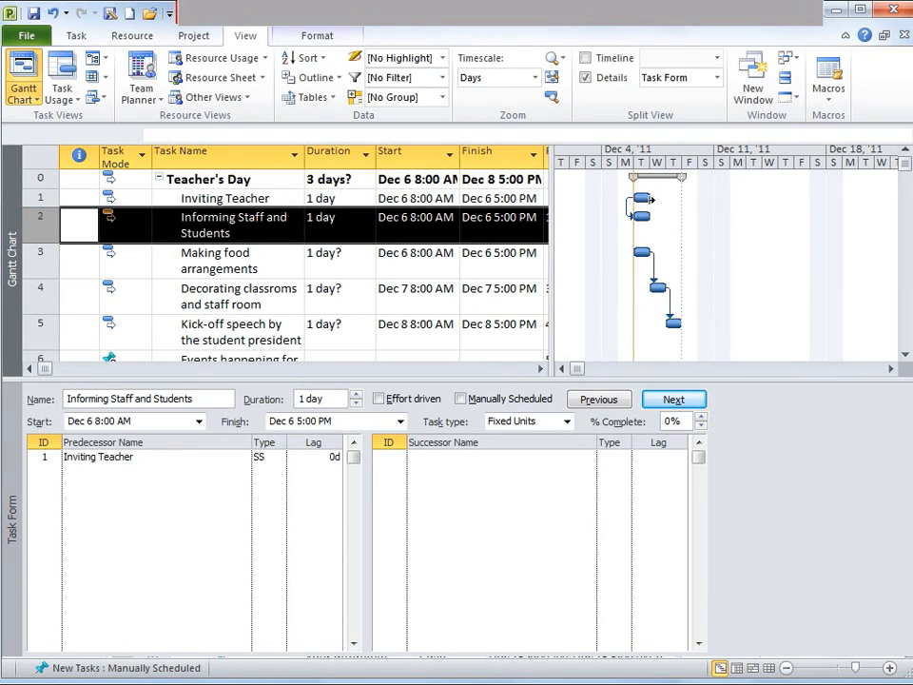
pyautogui.click(644, 199)
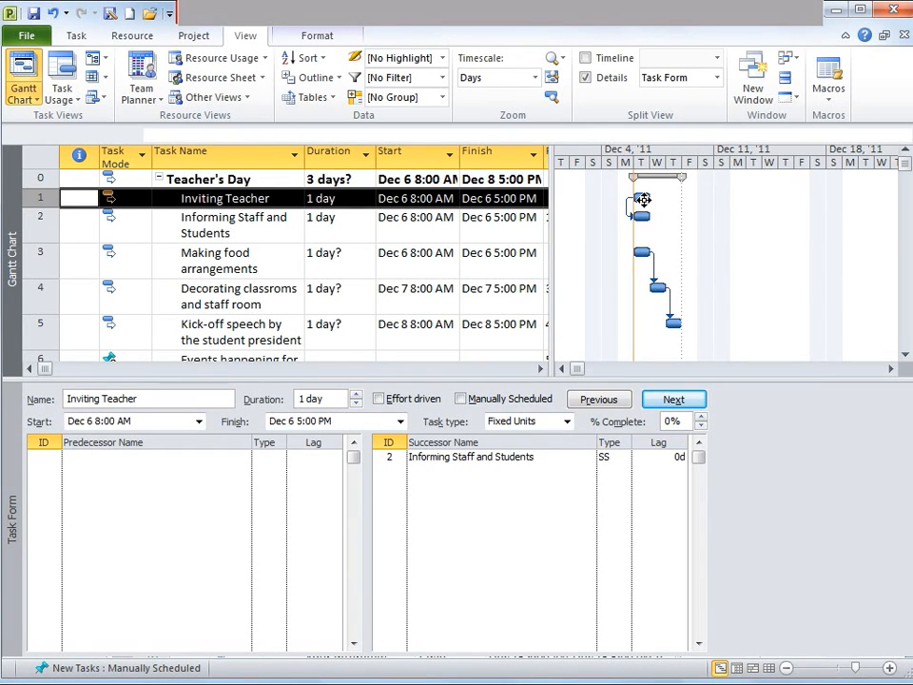
pyautogui.press('Down')
pyautogui.press('Down')
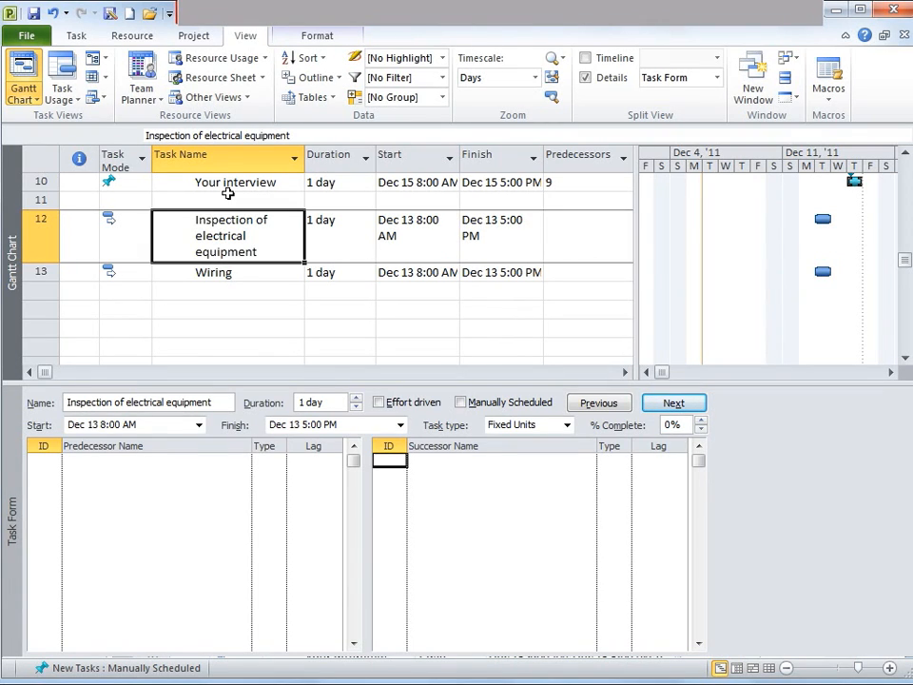
pyautogui.press('Down')
pyautogui.press('Up')
pyautogui.press('Down')
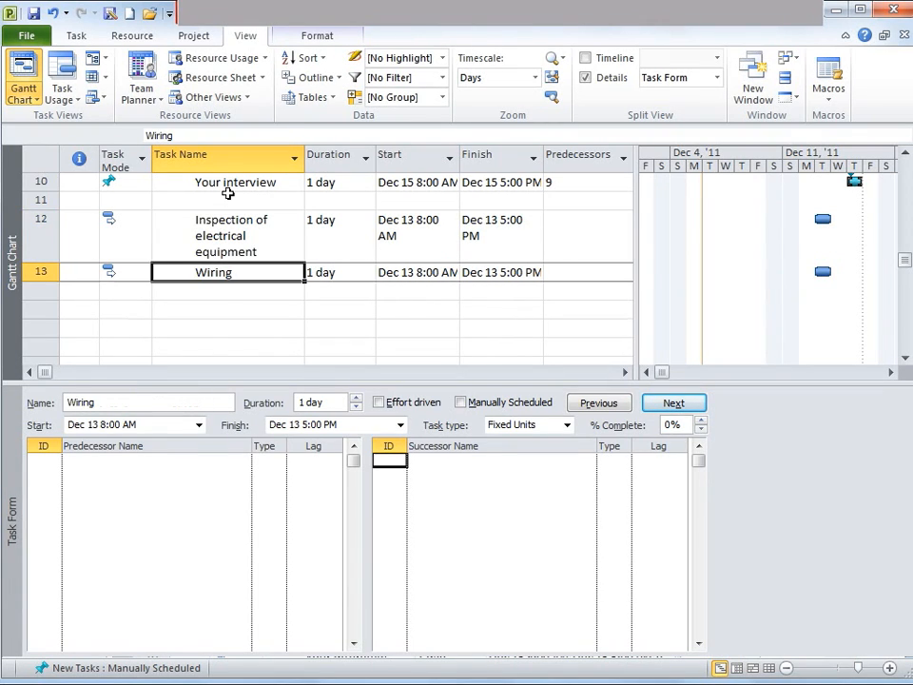
pyautogui.press('Up')
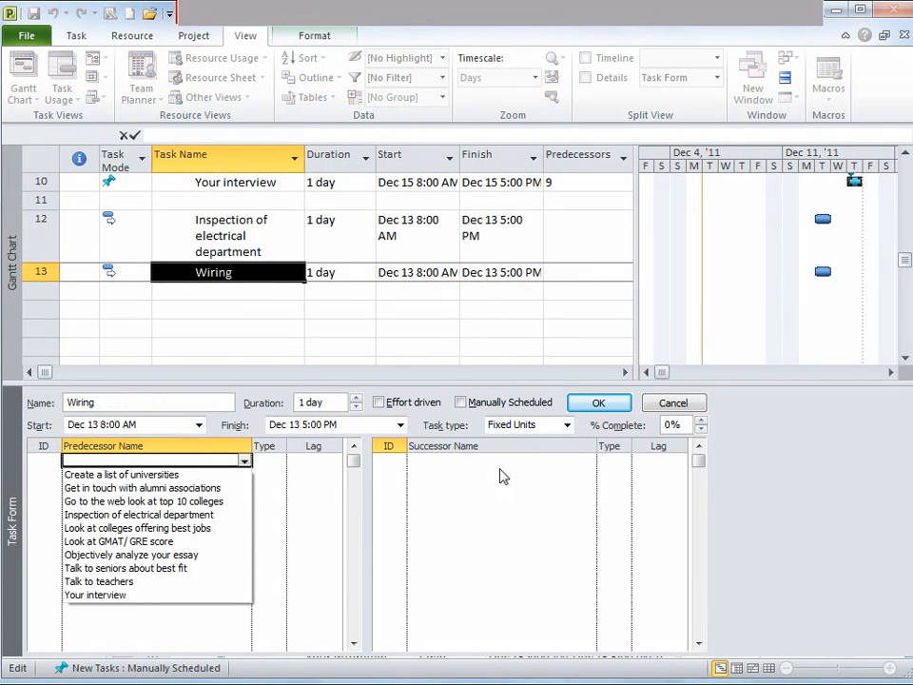
pyautogui.click(500, 458)
pyautogui.click(500, 458)
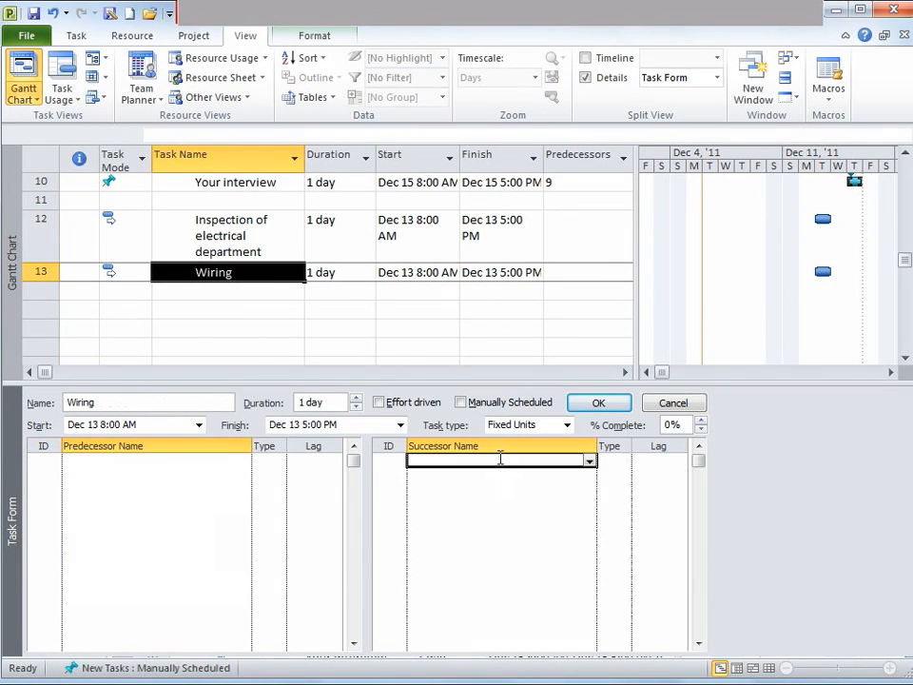
pyautogui.press('Return')
pyautogui.click(218, 235)
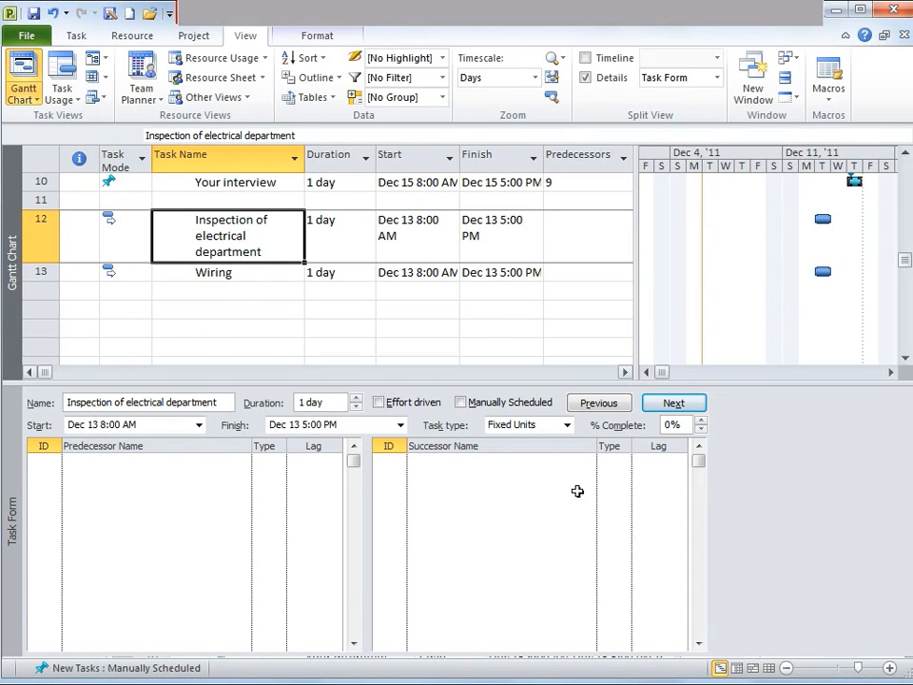
# Add Wiring as a finish-to-finish (FF) successor of the Inspection of electrical department task in the Task Form
pyautogui.click(557, 457)
pyautogui.click(590, 461)
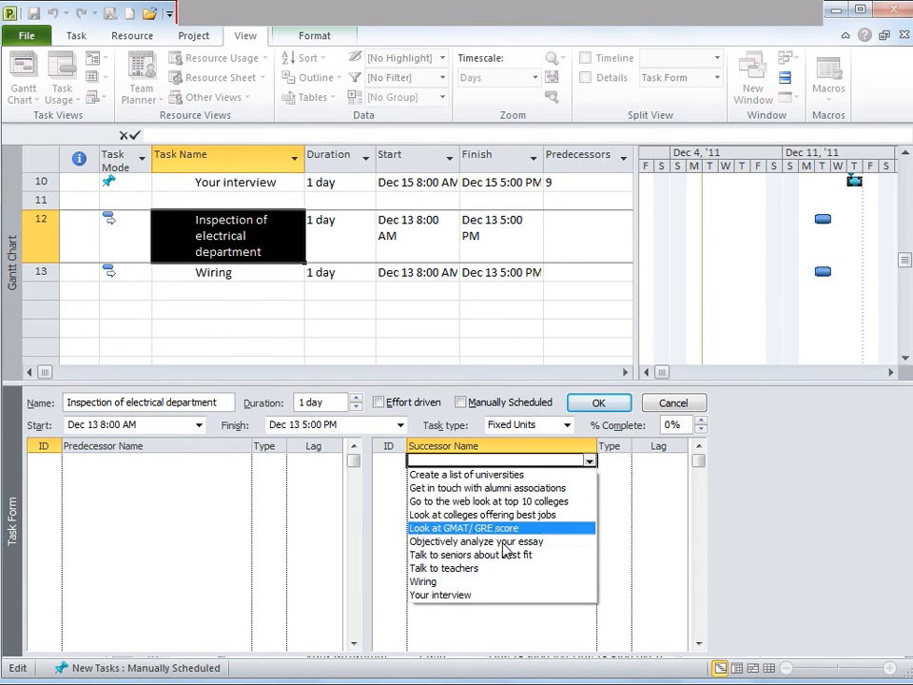
pyautogui.click(463, 582)
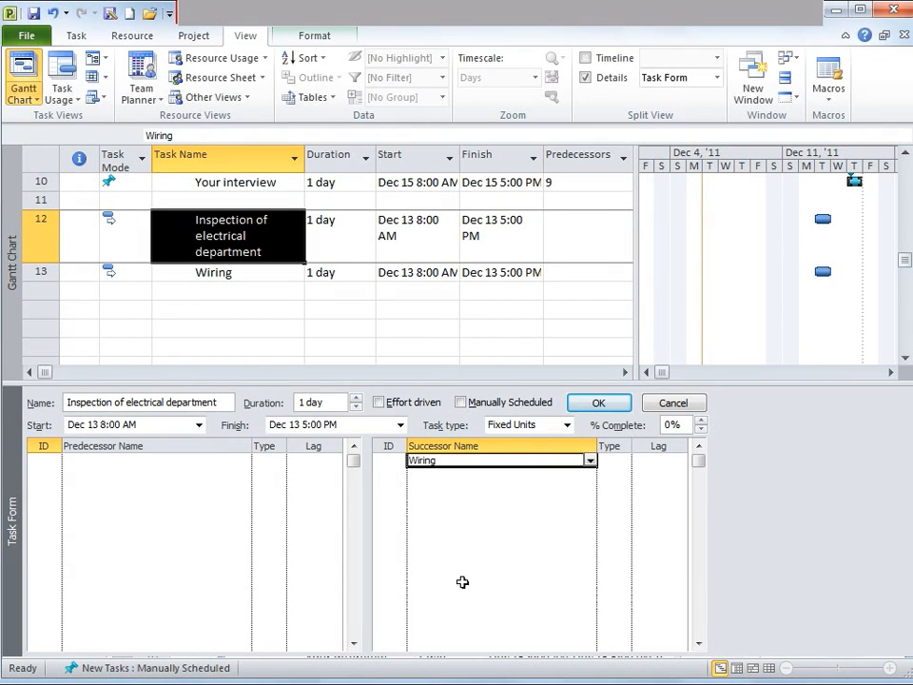
pyautogui.click(613, 462)
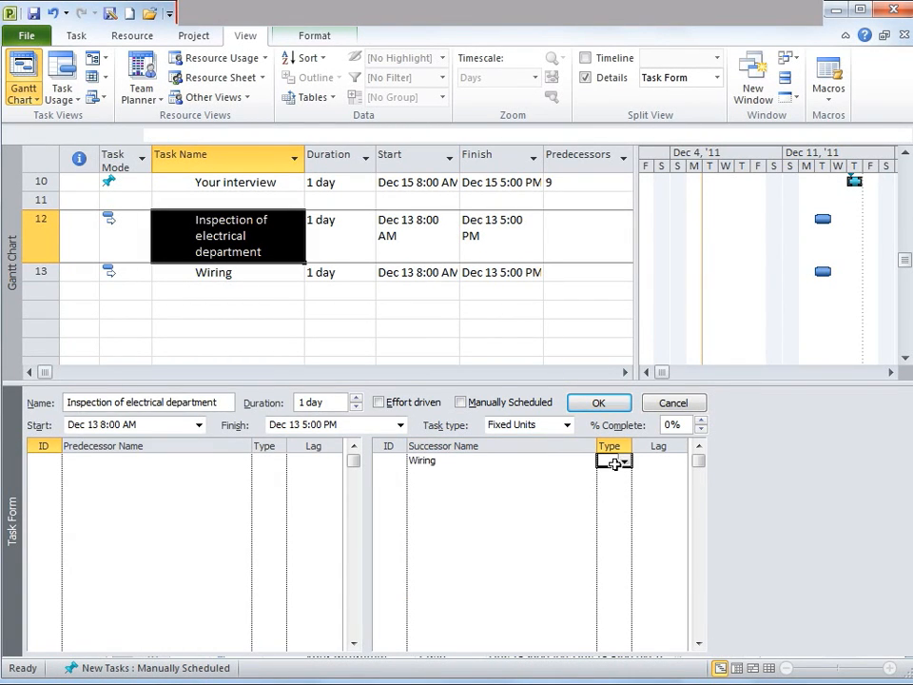
pyautogui.click(625, 461)
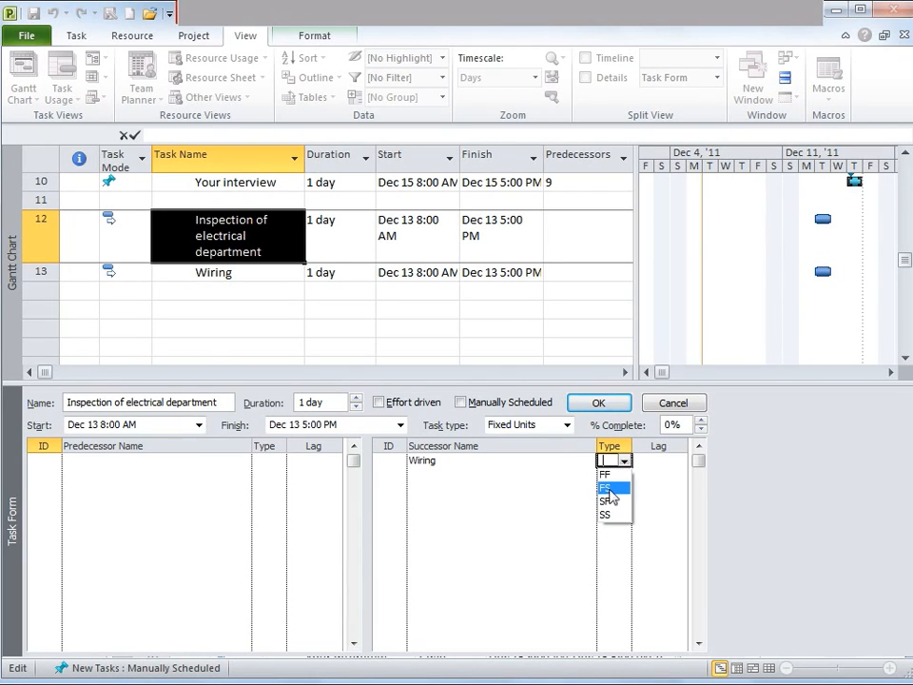
pyautogui.click(617, 475)
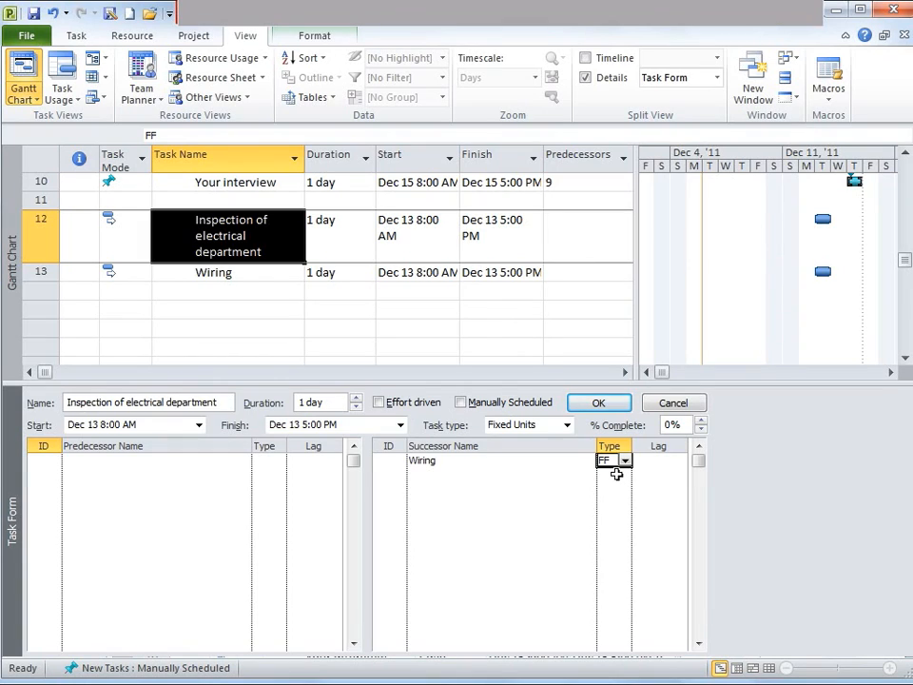
pyautogui.click(597, 403)
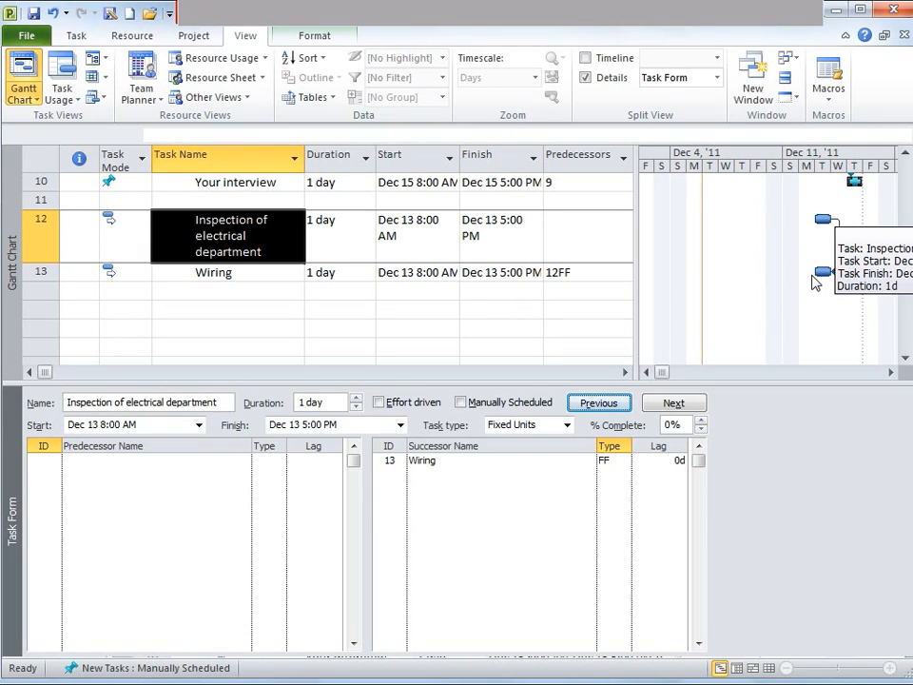
pyautogui.click(574, 273)
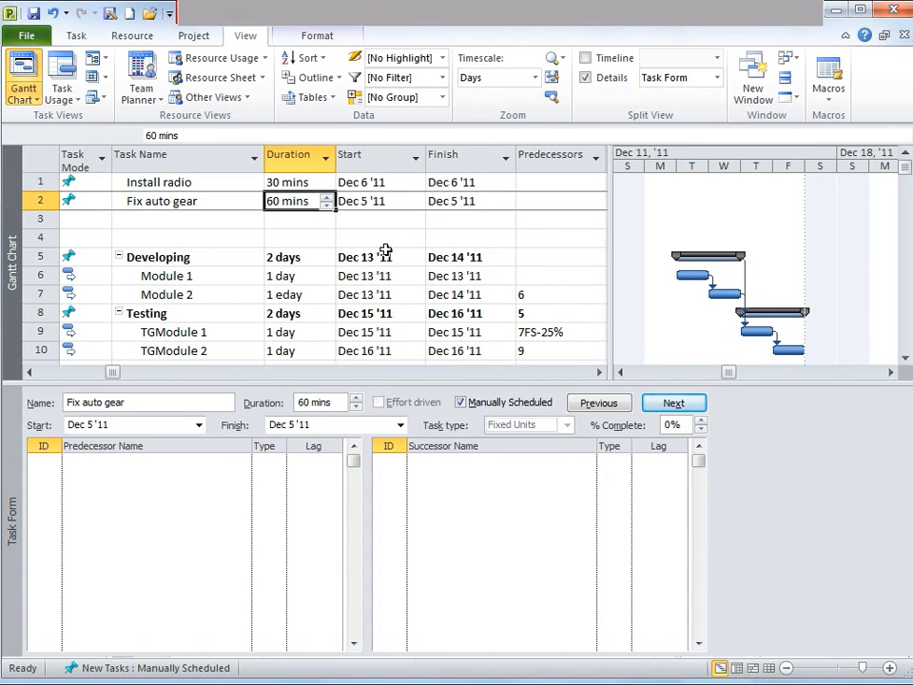
pyautogui.press('Up')
pyautogui.press('Left')
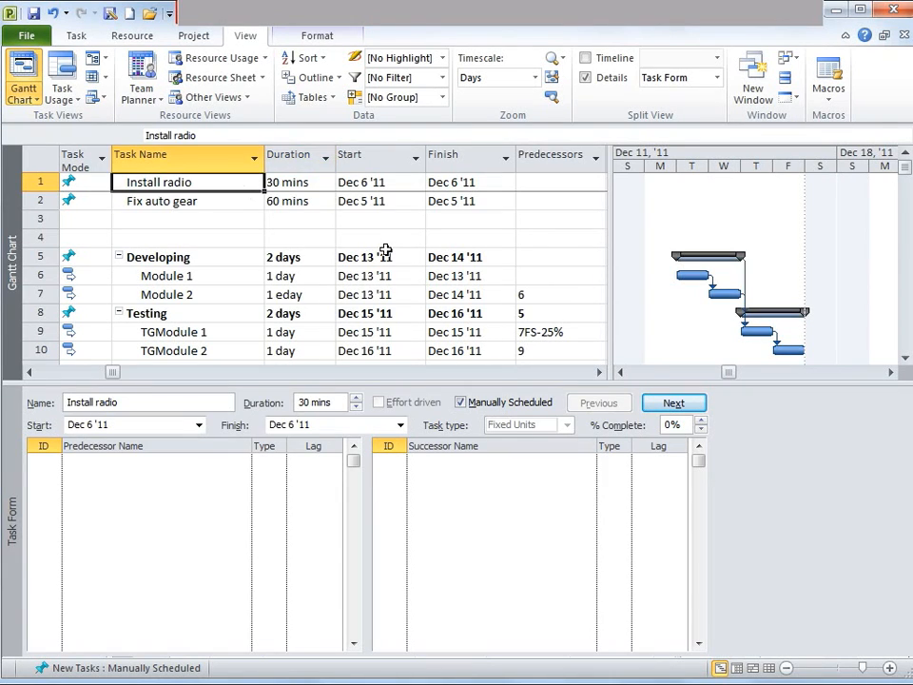
pyautogui.press('Down')
pyautogui.press('Up')
pyautogui.press('Right')
pyautogui.press('Down')
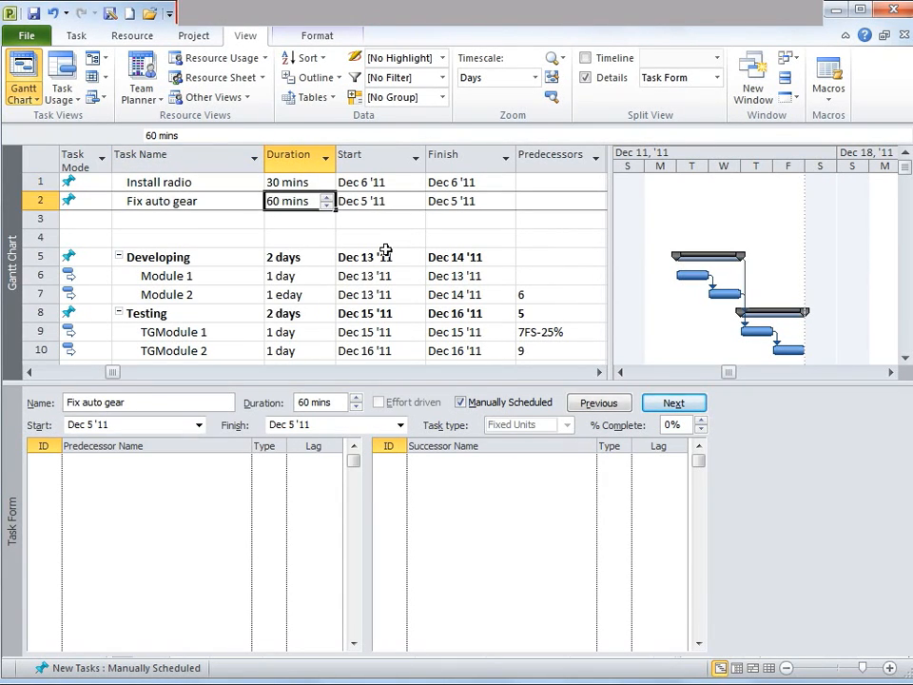
pyautogui.press('Up')
pyautogui.press('Down')
pyautogui.press('Right')
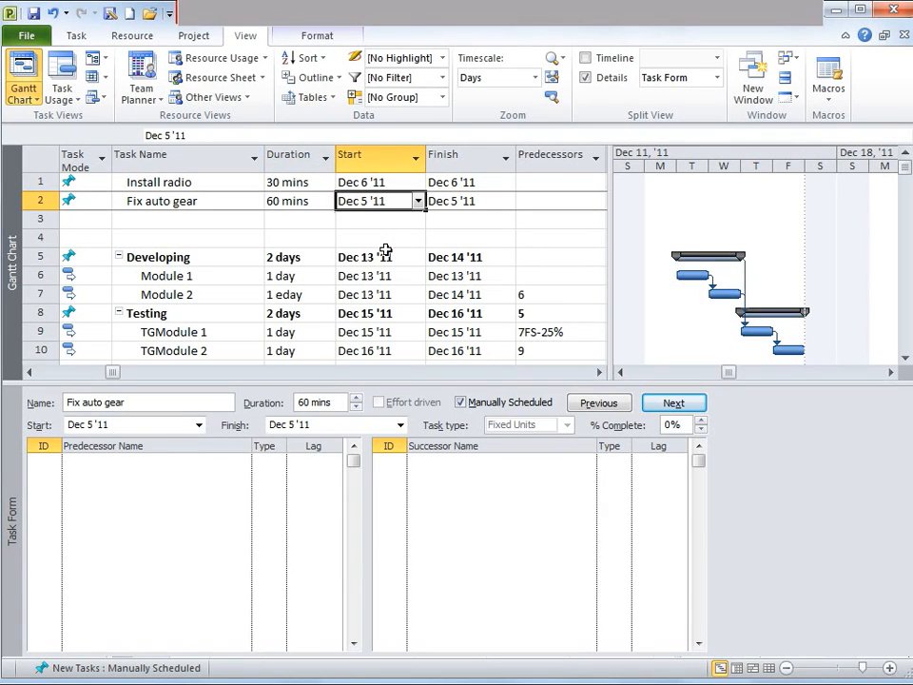
# Set the project date format to Jan 28 12:33 PM so task dates show times
pyautogui.press('Up')
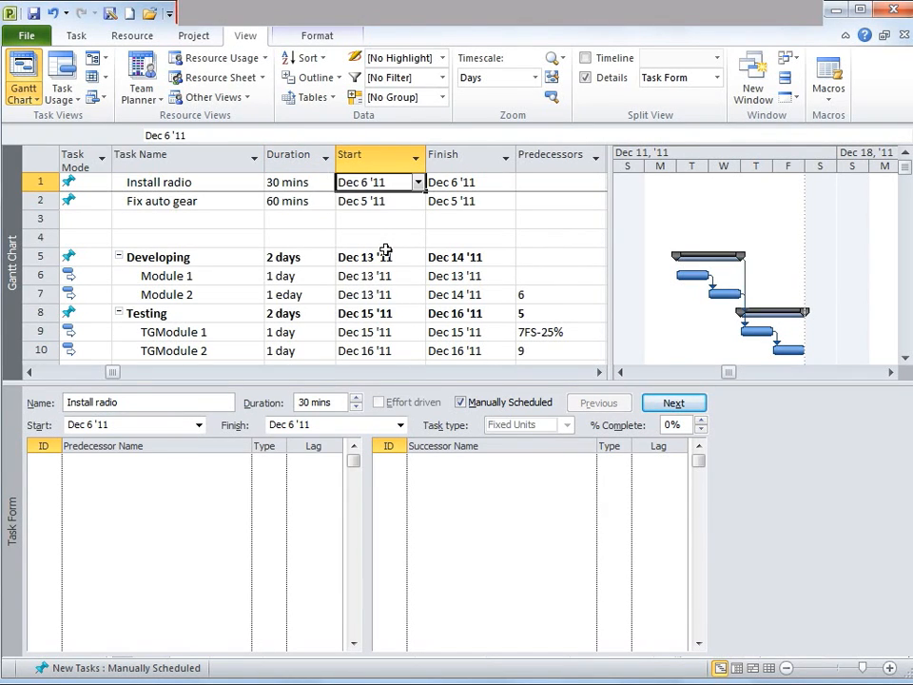
pyautogui.press('Right')
pyautogui.press('Down')
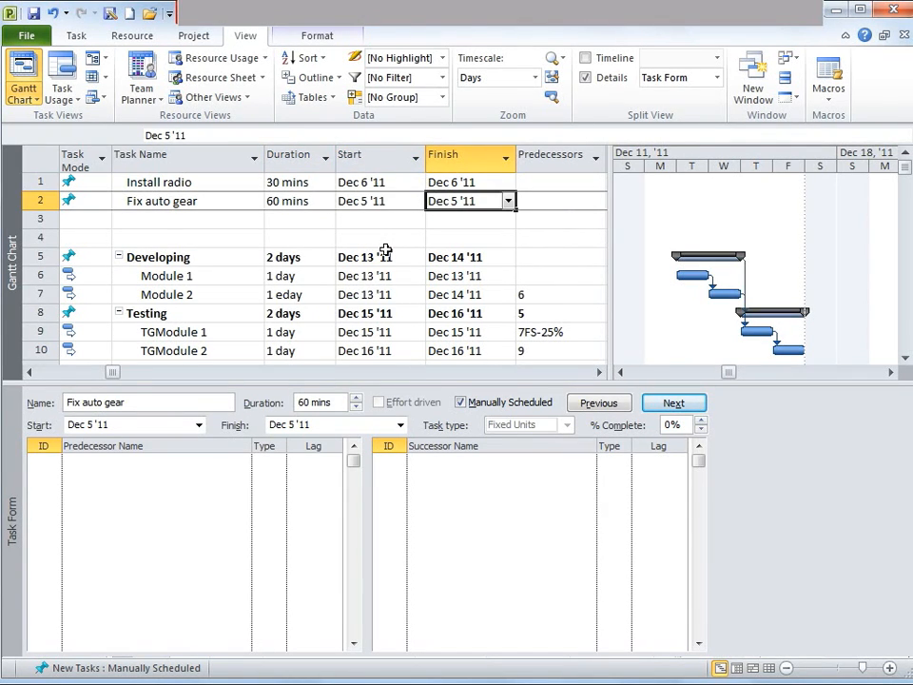
pyautogui.press('Left')
pyautogui.press('Up')
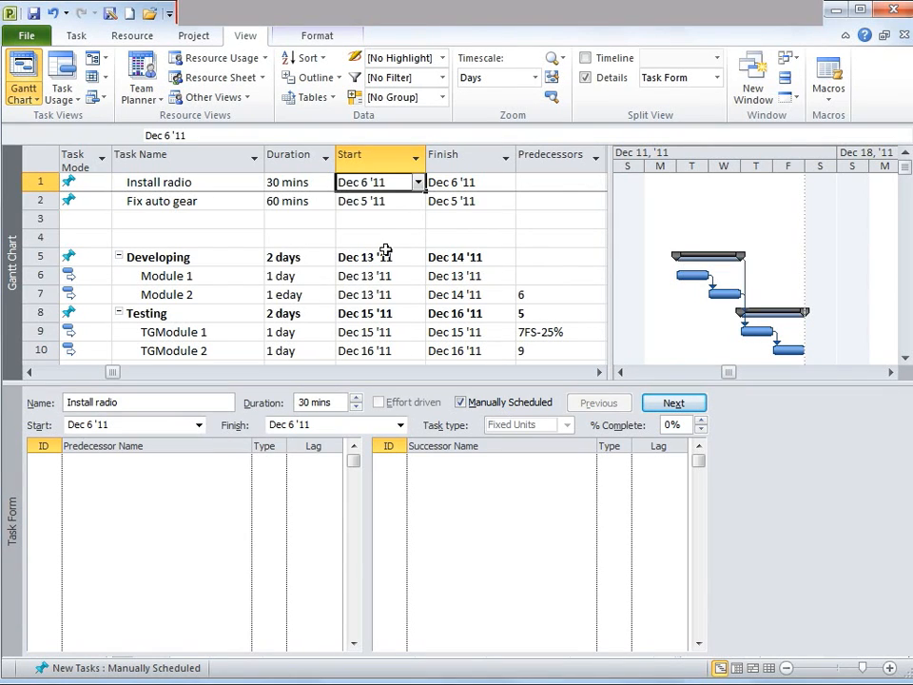
pyautogui.press('Down')
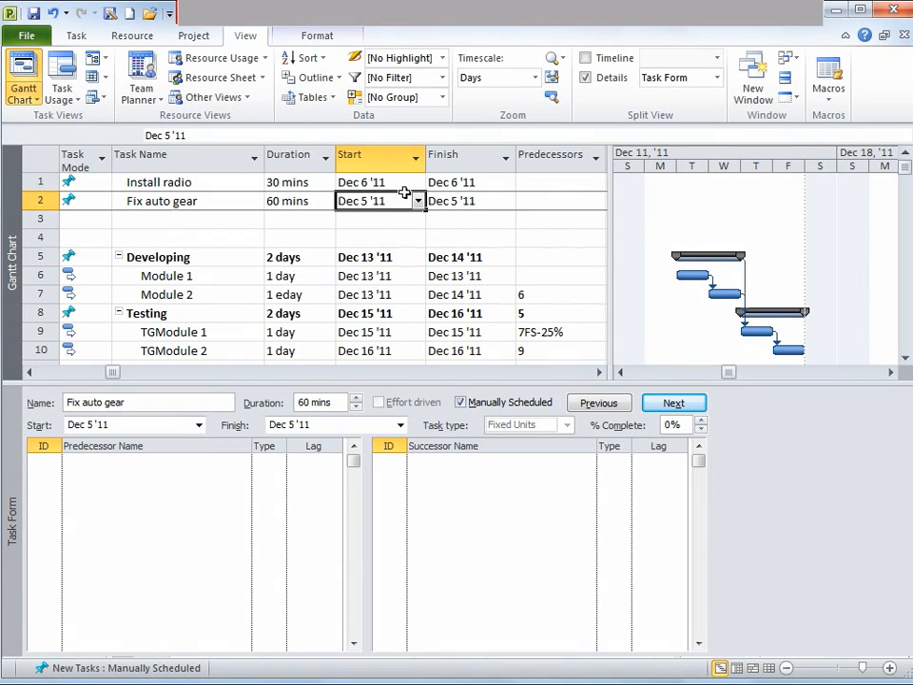
pyautogui.click(29, 38)
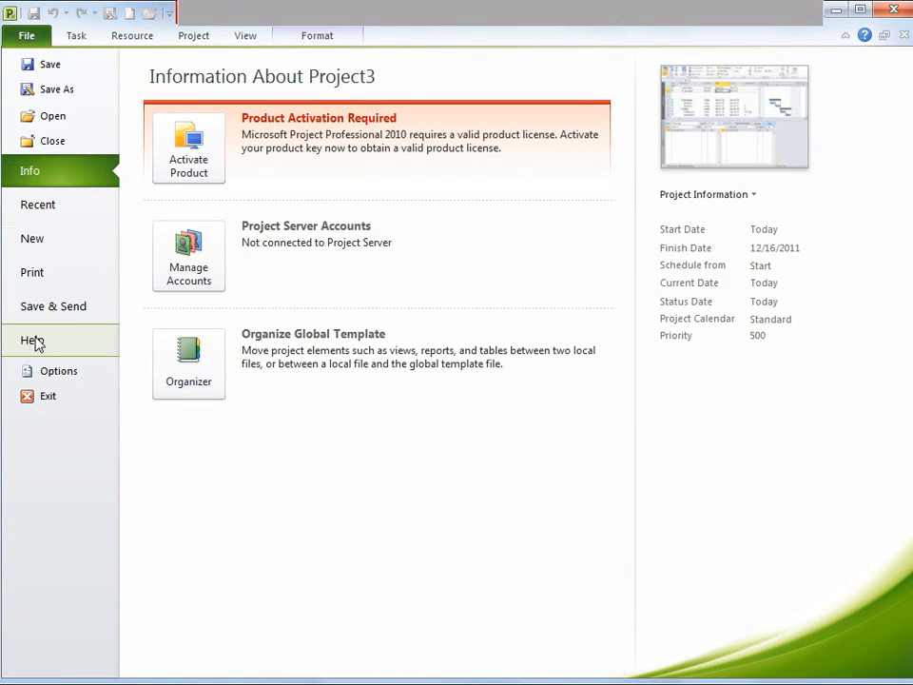
pyautogui.click(57, 370)
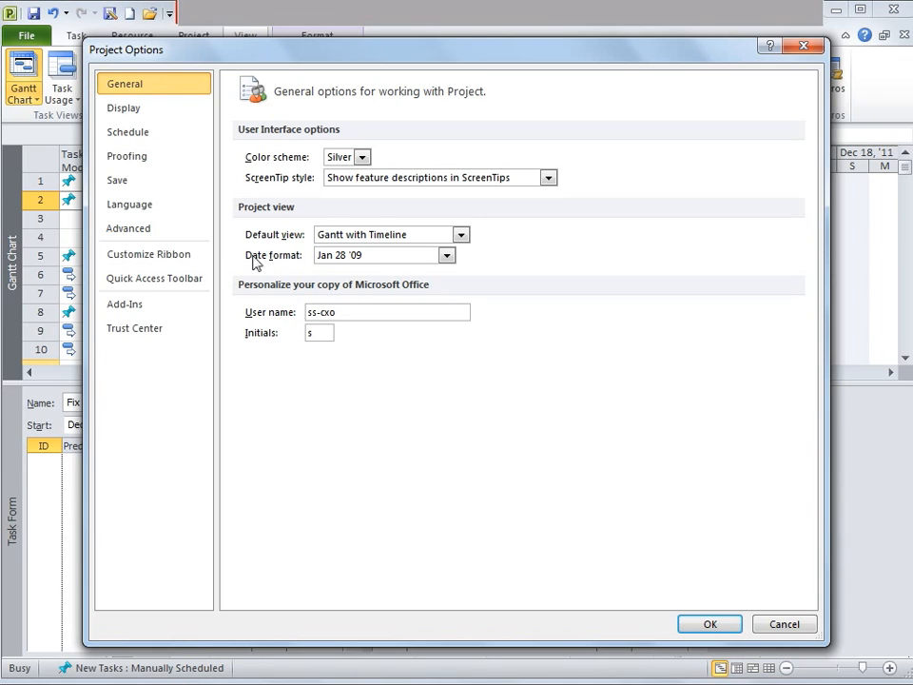
pyautogui.click(447, 257)
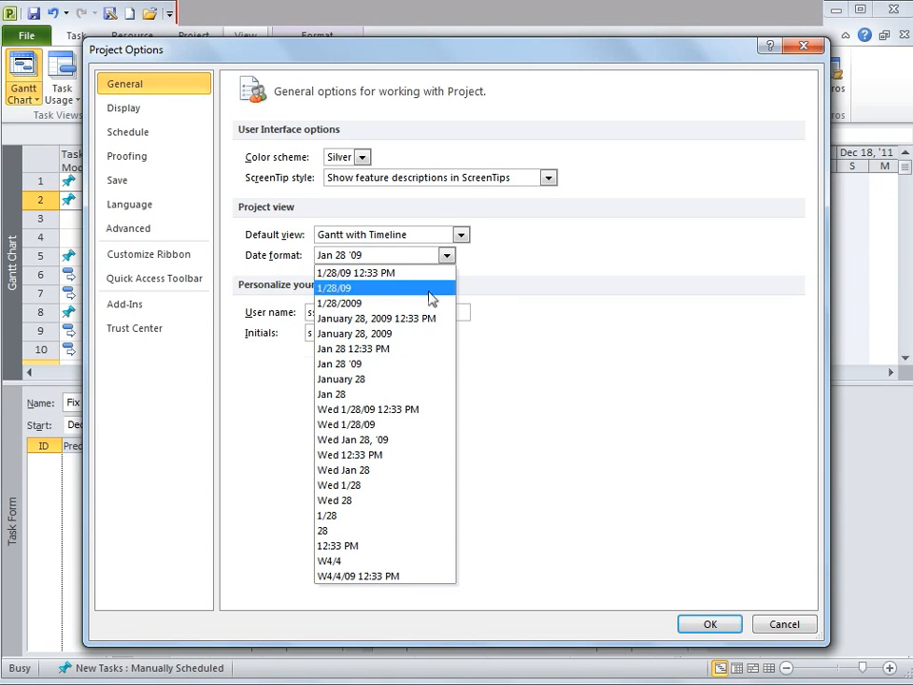
pyautogui.click(380, 349)
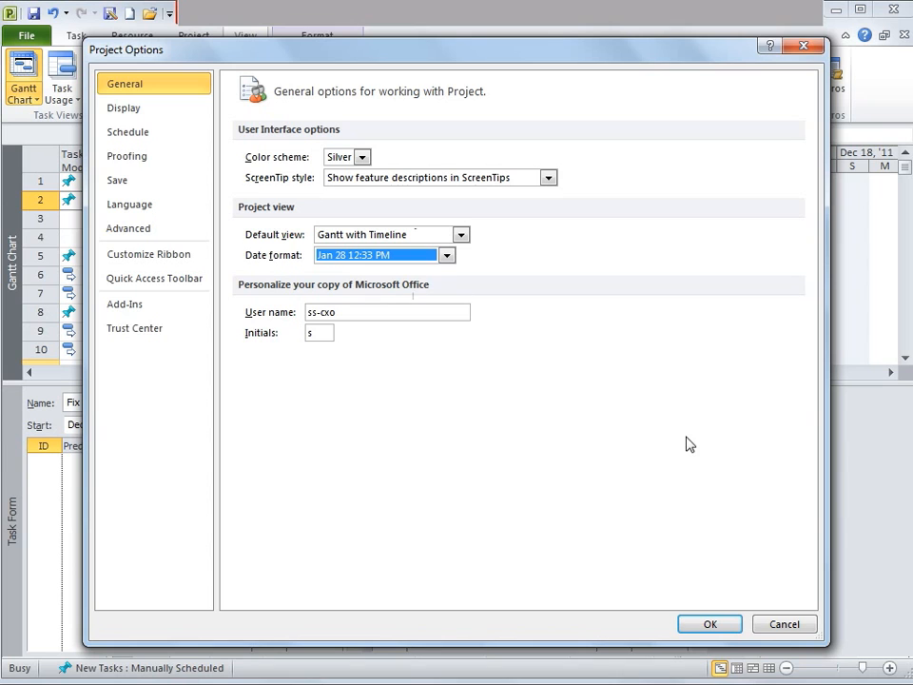
pyautogui.click(710, 624)
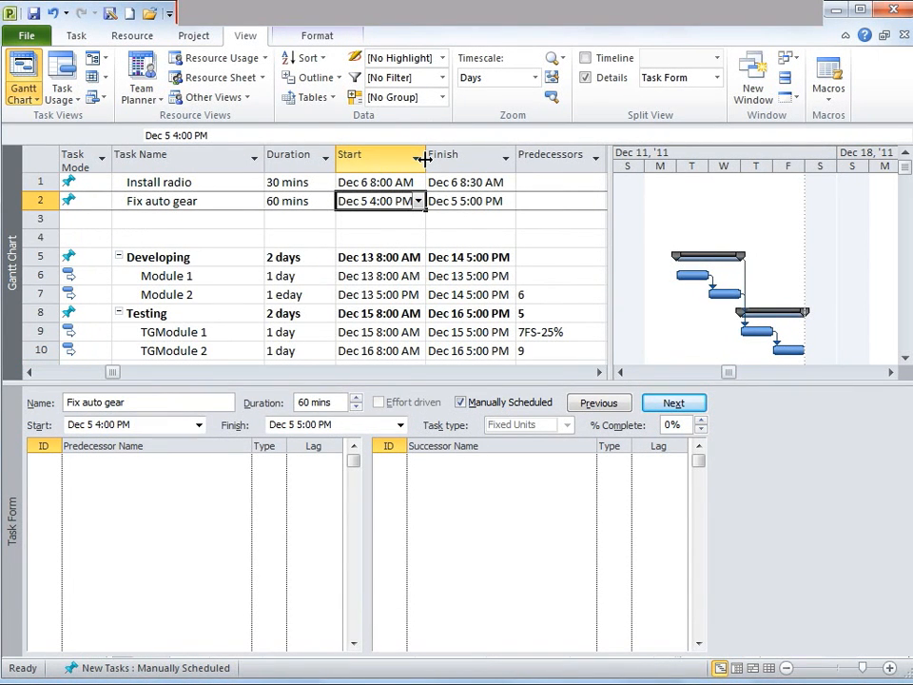
# Widen the Start column and set the Fix auto gear task's finish time to 5 pm
pyautogui.moveTo(425, 159); pyautogui.dragTo(431, 159)
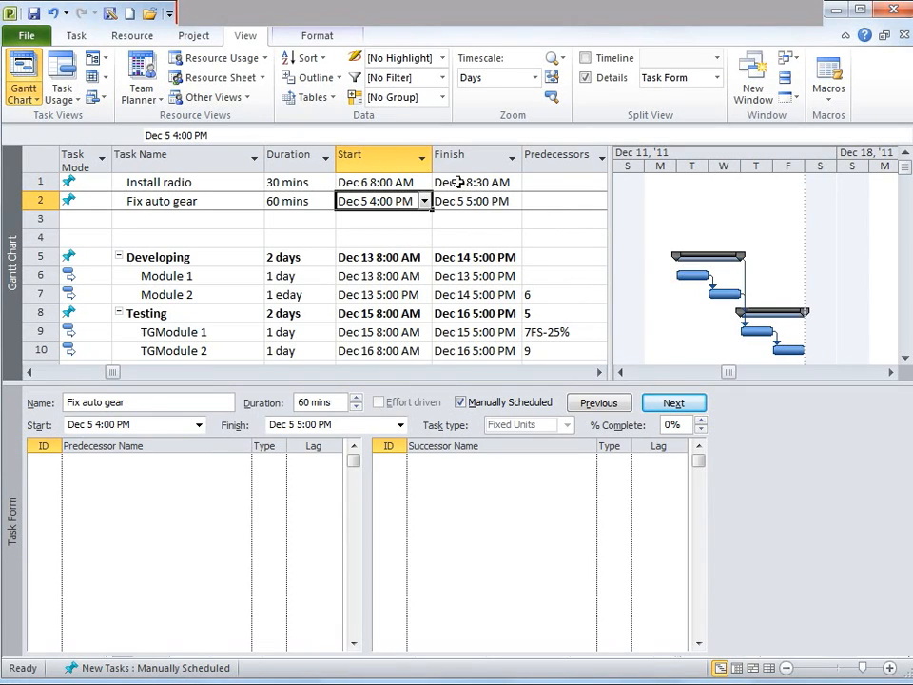
pyautogui.click(481, 201)
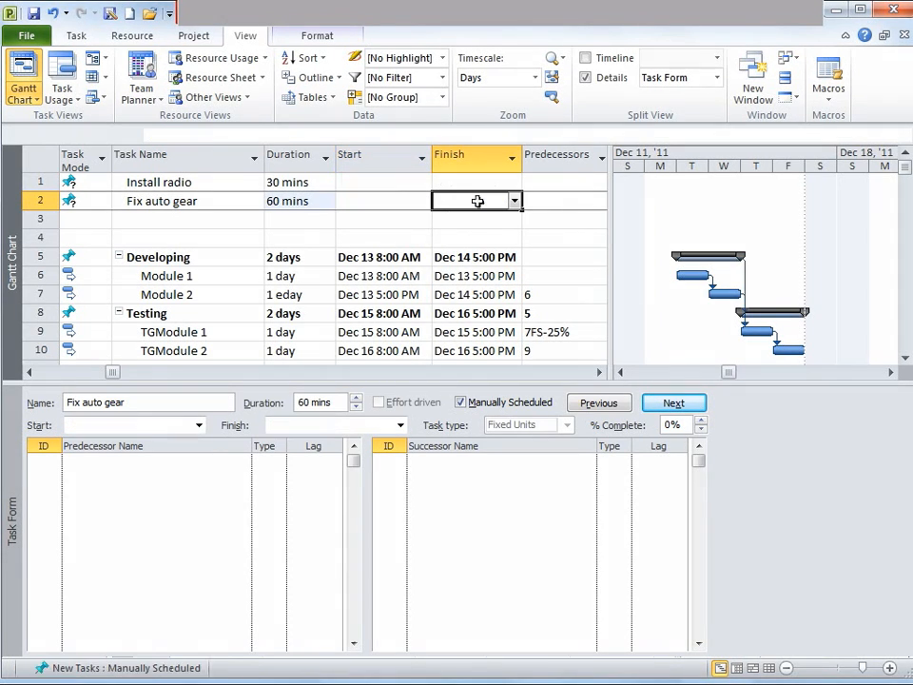
pyautogui.write('5 pm')
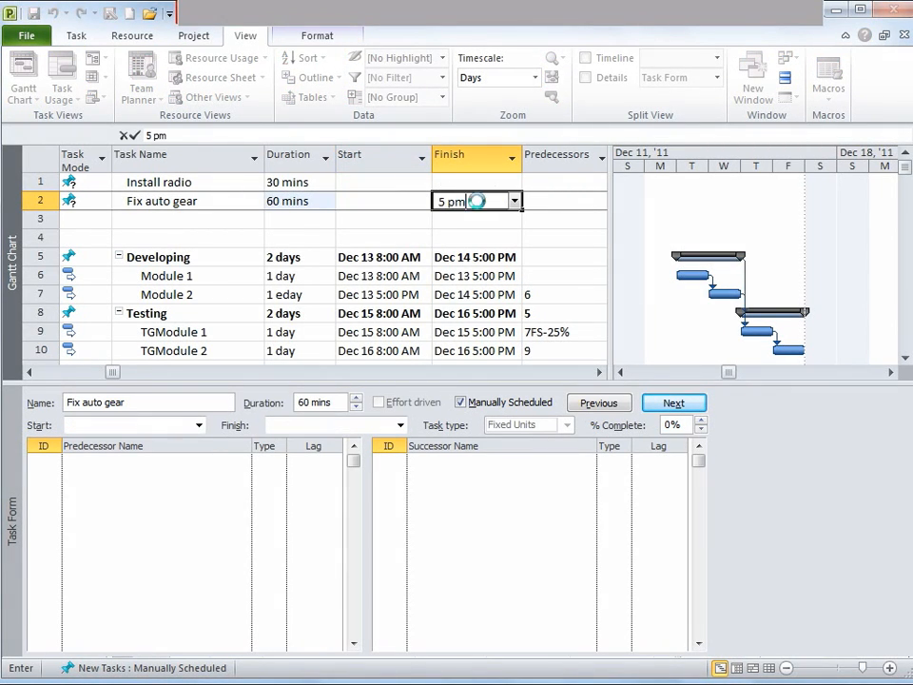
pyautogui.press('Return')
# Change the Fix auto gear task's finish date to Dec 15 using the calendar
pyautogui.click(477, 201)
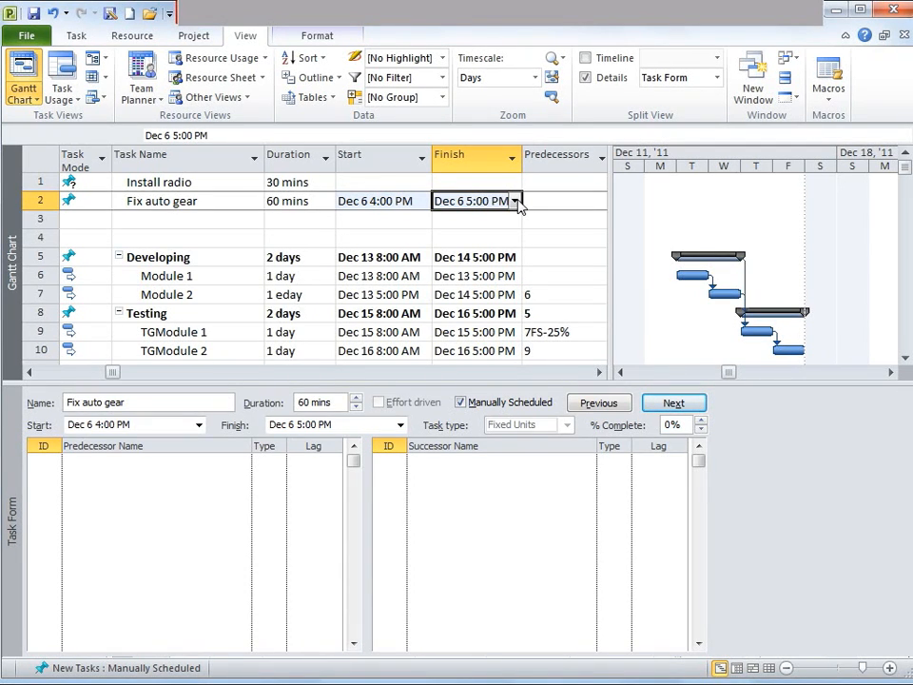
pyautogui.click(514, 202)
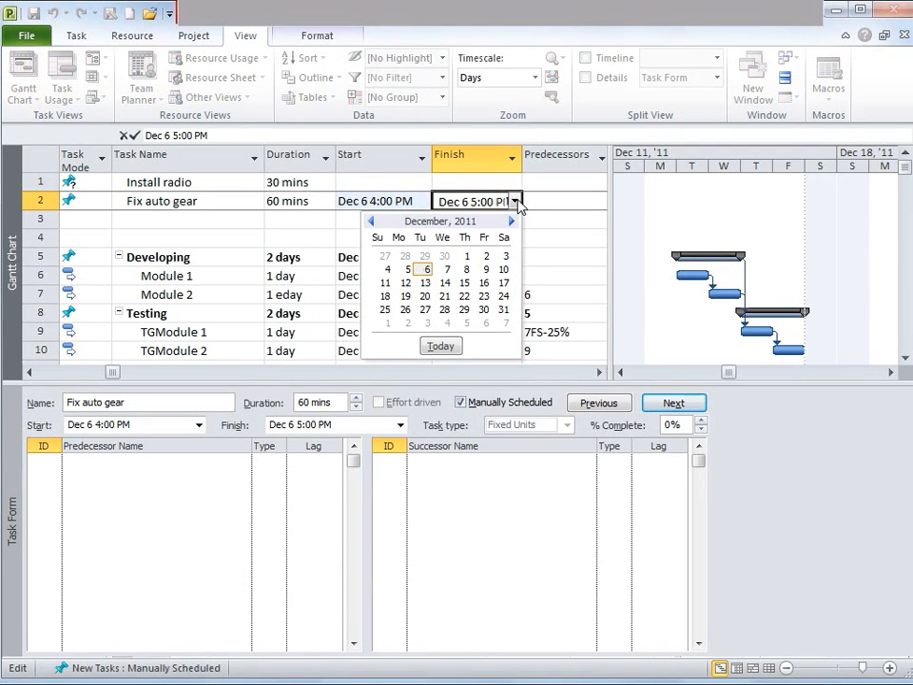
pyautogui.click(464, 283)
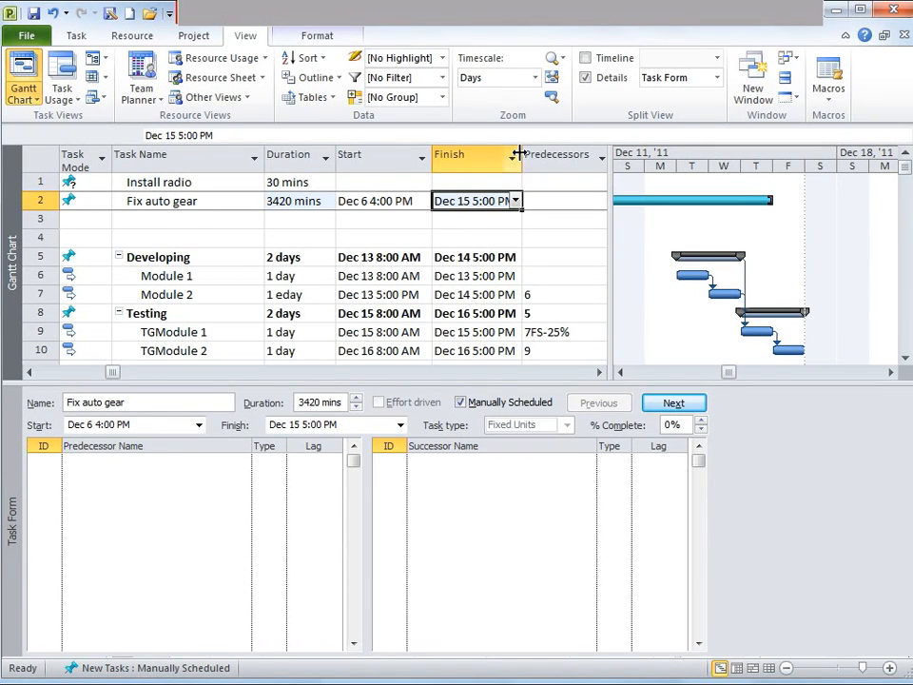
# Widen the Finish column and check the durations and dates of Install radio and Fix auto gear
pyautogui.moveTo(522, 153); pyautogui.dragTo(535, 153)
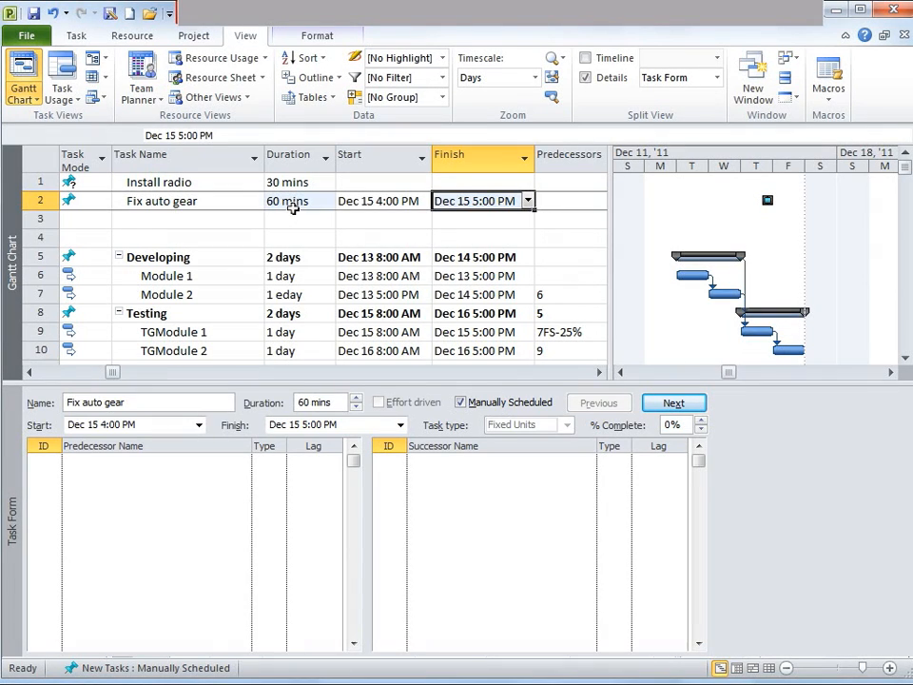
pyautogui.click(291, 207)
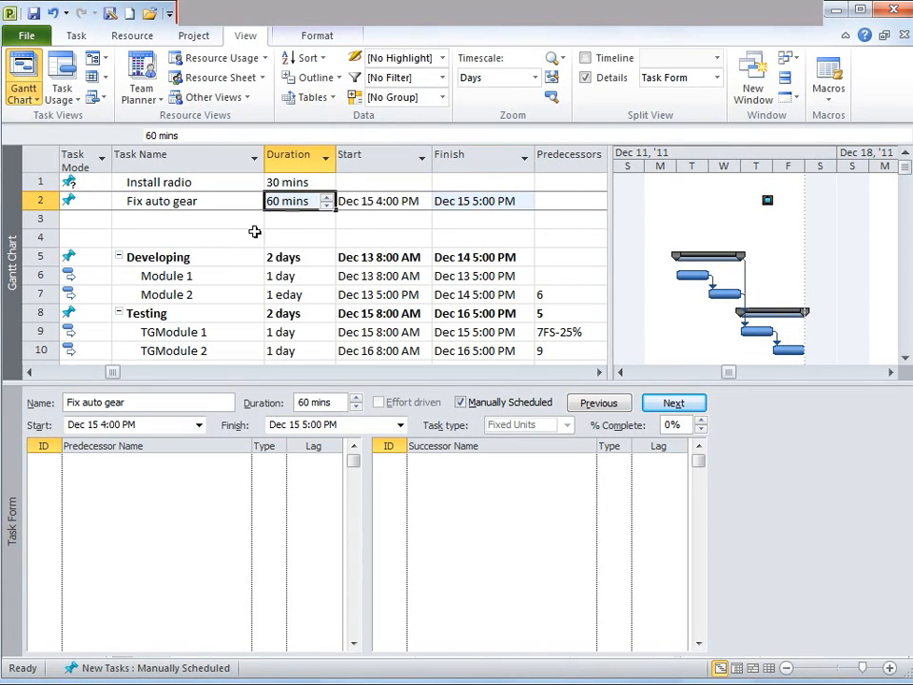
pyautogui.click(452, 184)
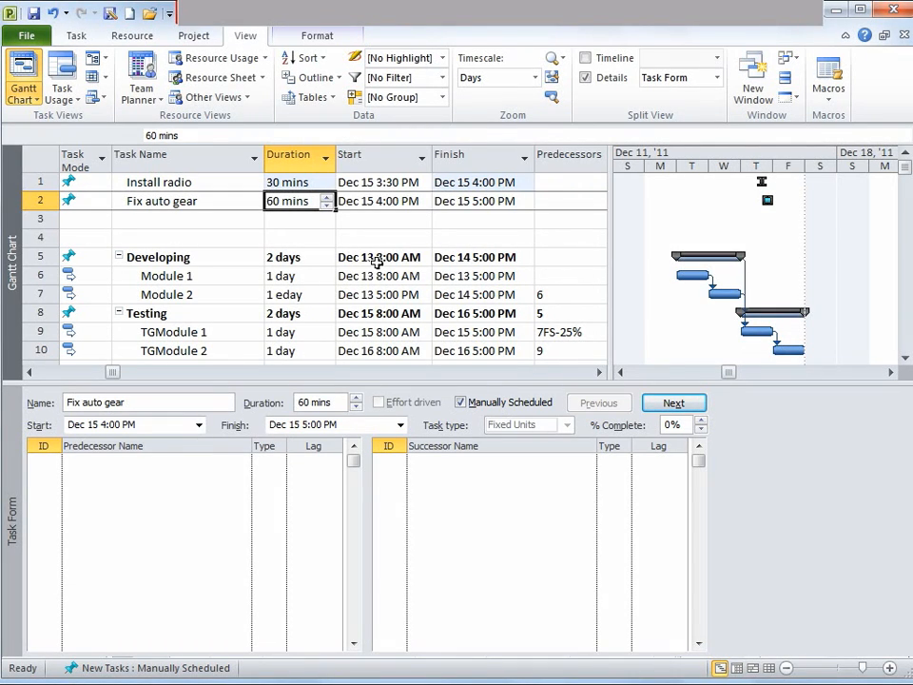
pyautogui.press('Up')
pyautogui.press('Right')
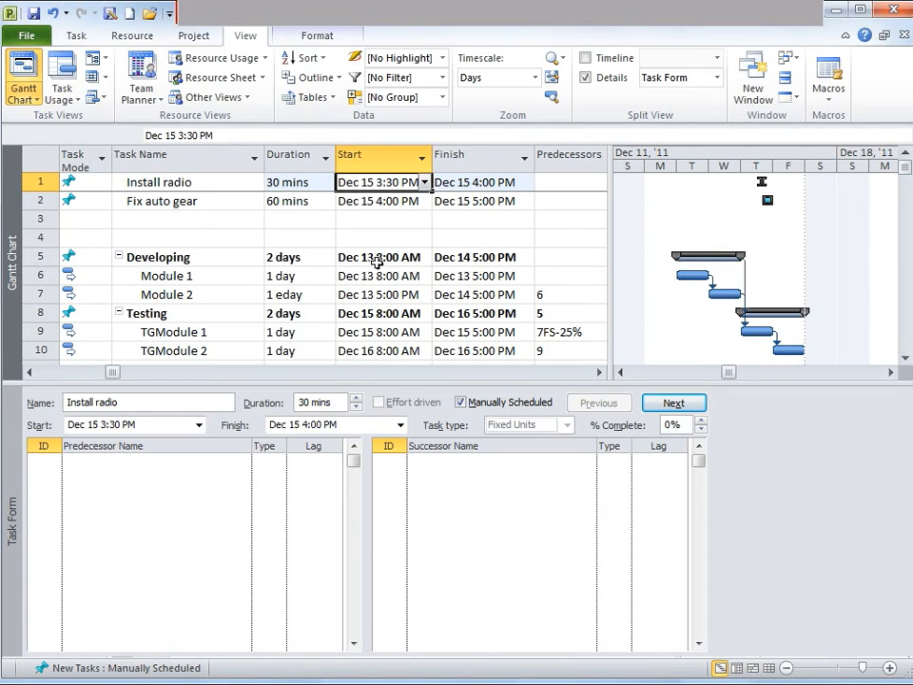
pyautogui.press('Left')
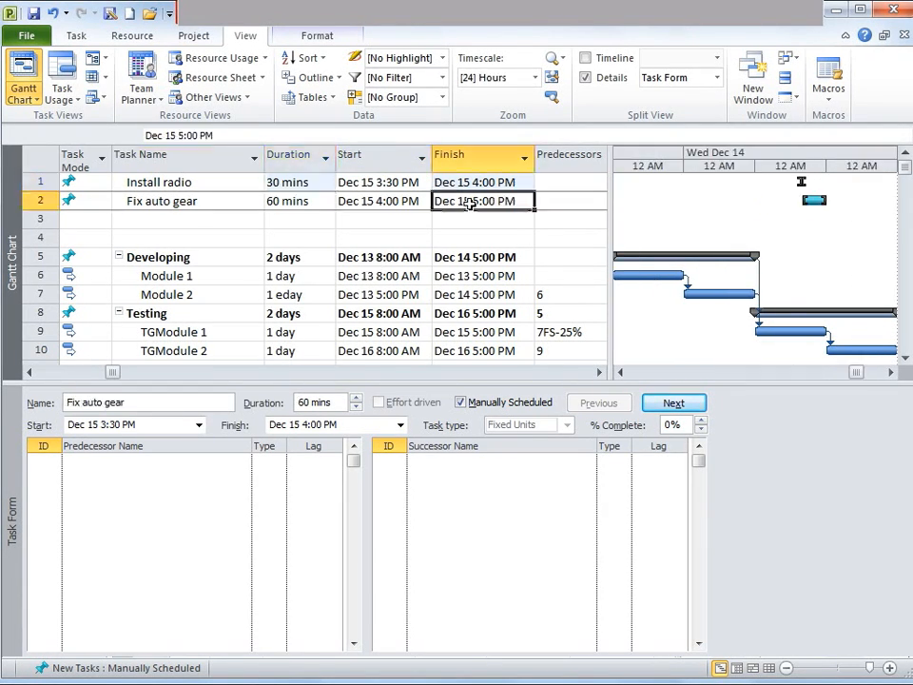
pyautogui.press('Left')
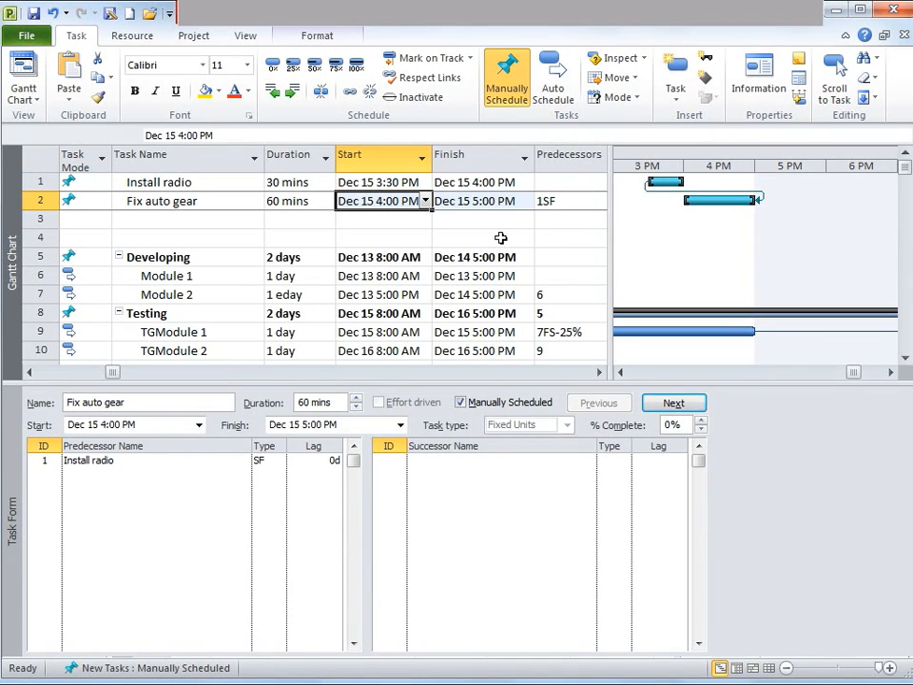
pyautogui.press('Up')
pyautogui.press('Up')
pyautogui.press('Up')
pyautogui.press('Up')
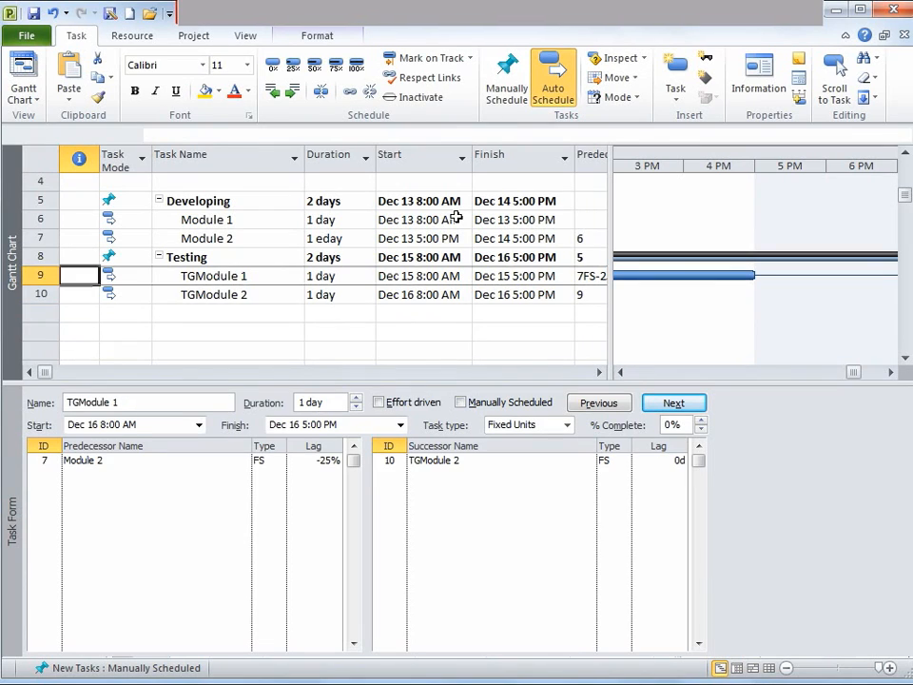
pyautogui.press('Right')
pyautogui.press('Right')
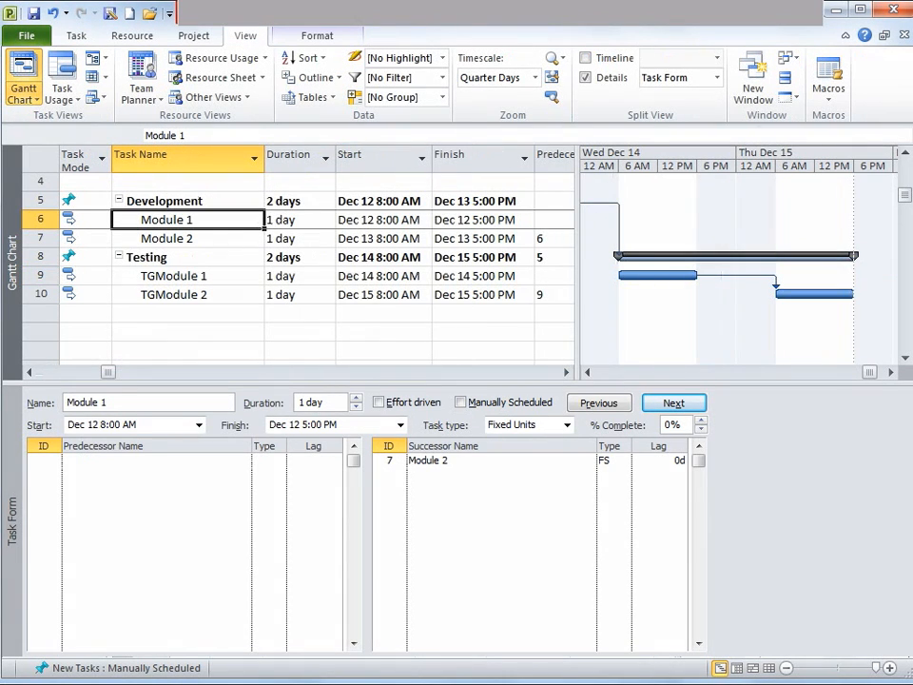
# Review the predecessor and successor links of the development and testing tasks in the Task Form
pyautogui.click(167, 238)
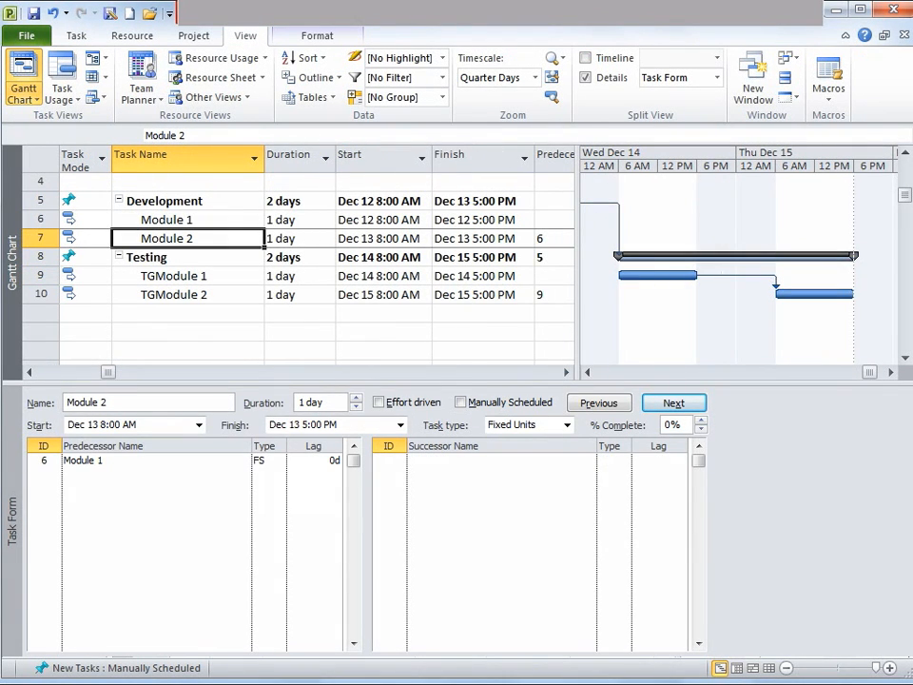
pyautogui.click(295, 239)
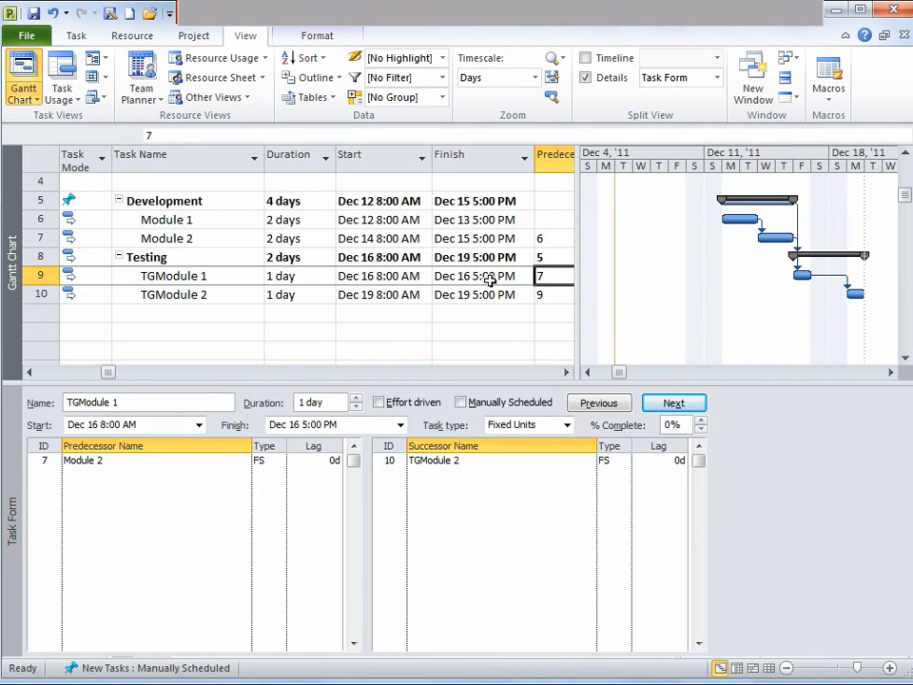
pyautogui.press('Up')
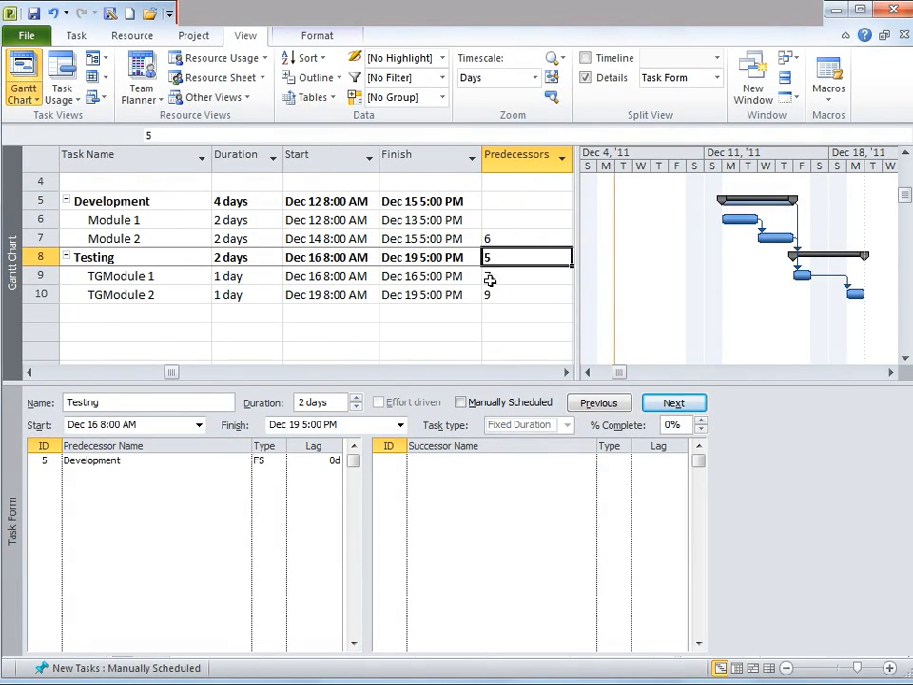
pyautogui.press('Up')
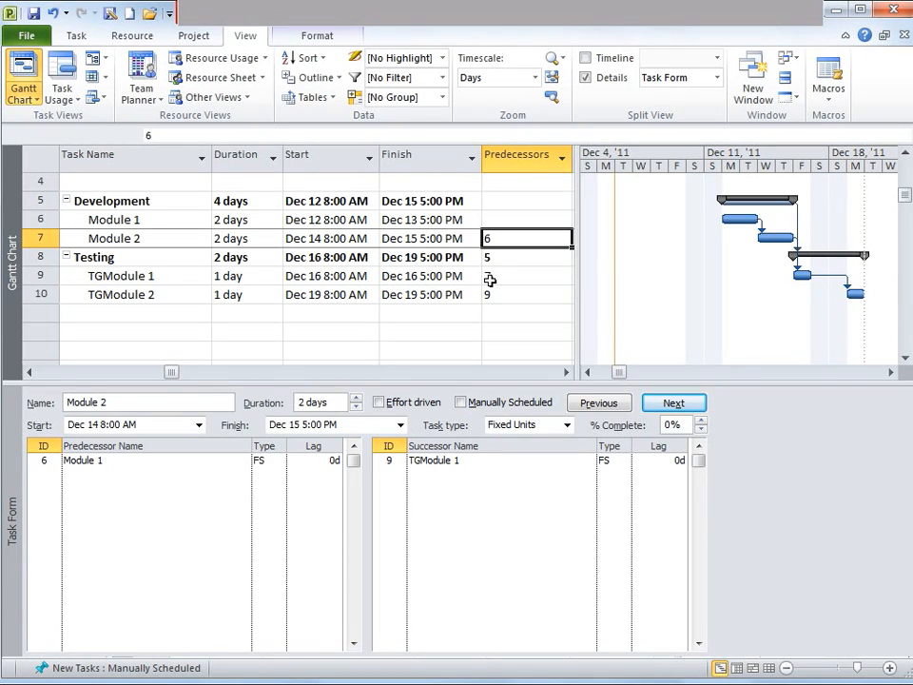
pyautogui.press('Up')
pyautogui.press('Down')
pyautogui.press('Up')
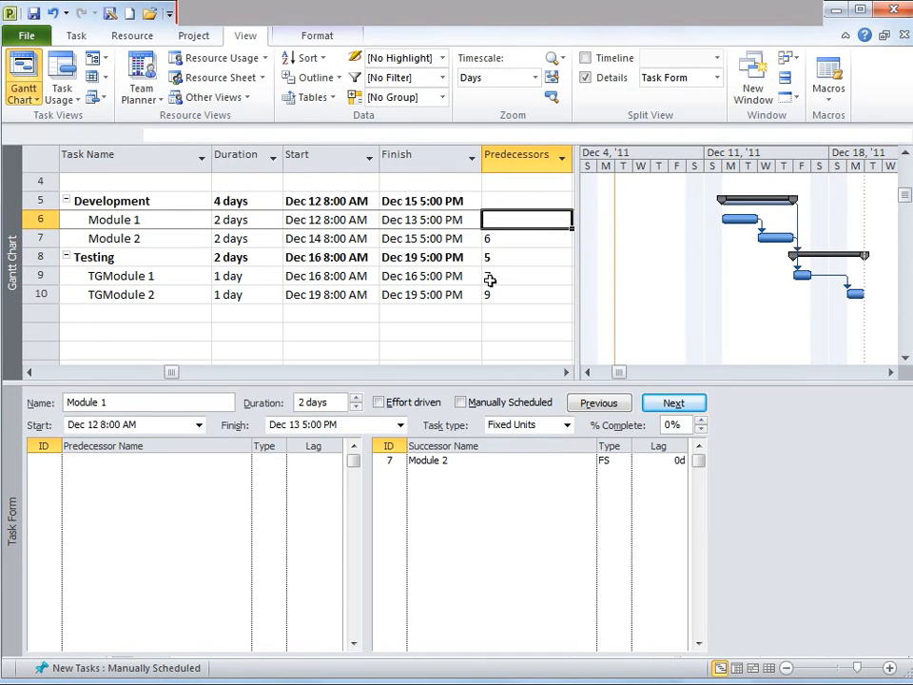
pyautogui.press('Down')
pyautogui.press('Down')
pyautogui.press('Down')
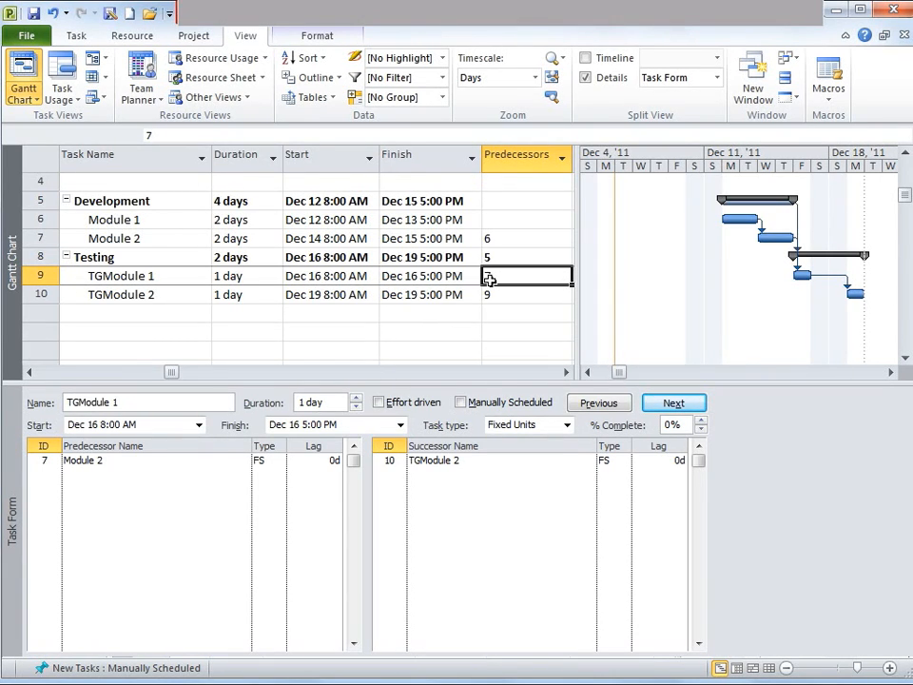
pyautogui.press('Up')
pyautogui.press('Up')
pyautogui.press('Down')
pyautogui.press('Down')
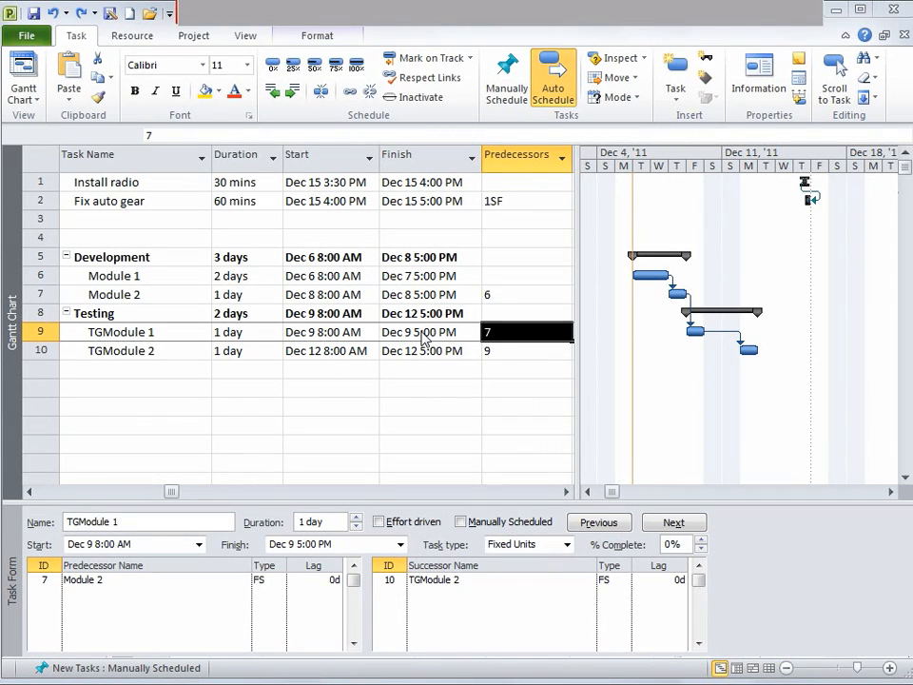
# Set a lag of -2d on TGModule 1's finish-to-start link from Module 2 in the Task Form
pyautogui.click(423, 334)
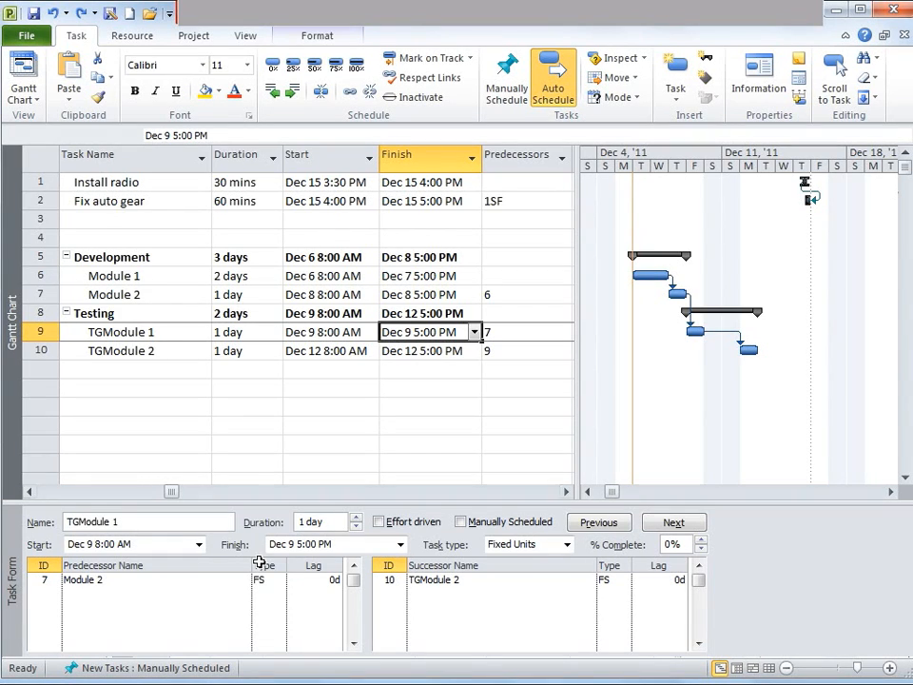
pyautogui.moveTo(315, 497); pyautogui.dragTo(344, 427)
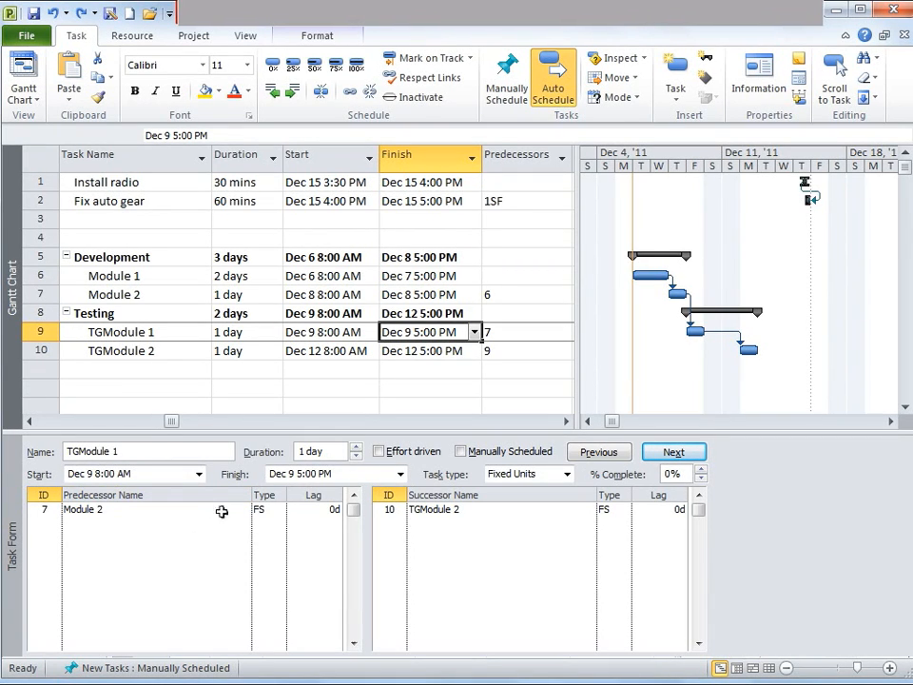
pyautogui.click(315, 509)
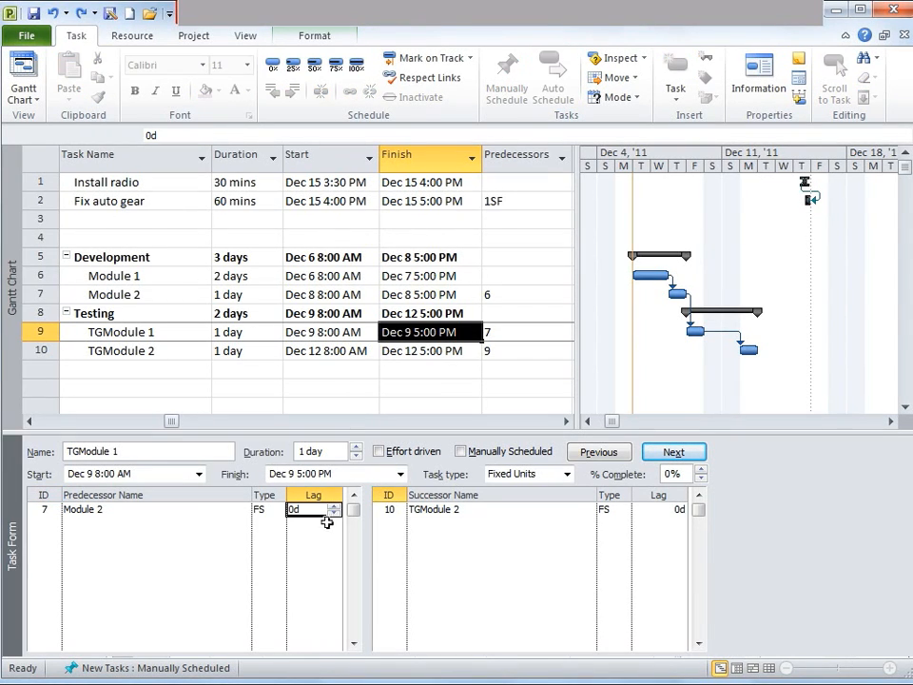
pyautogui.click(334, 513)
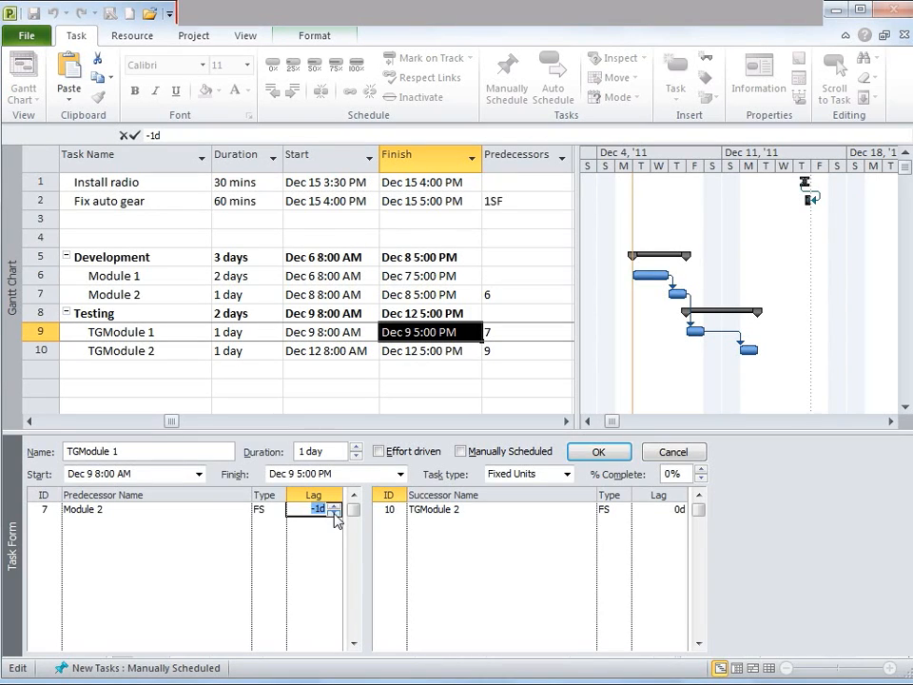
pyautogui.click(334, 514)
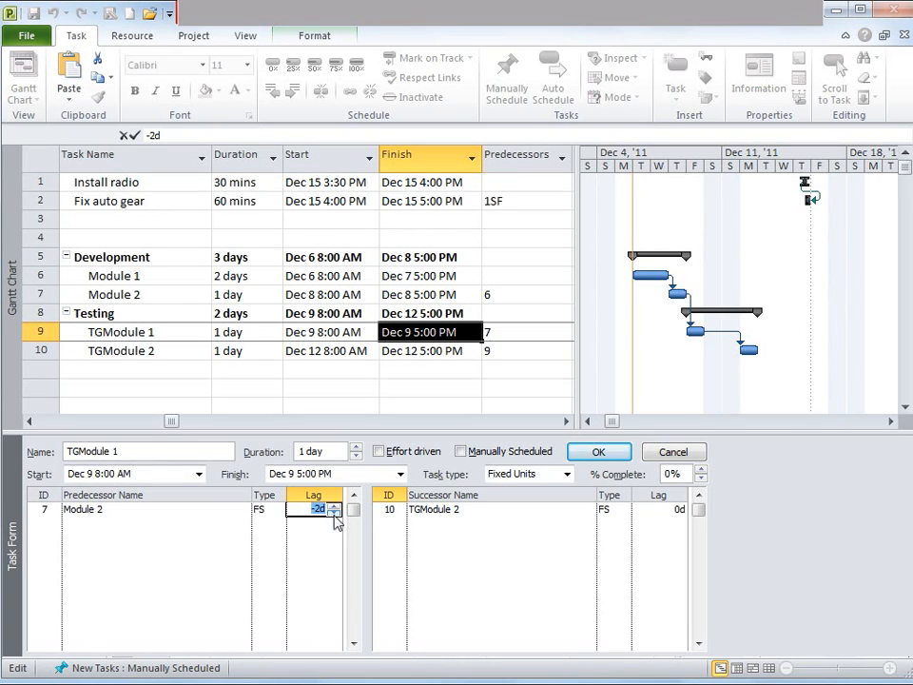
pyautogui.click(593, 453)
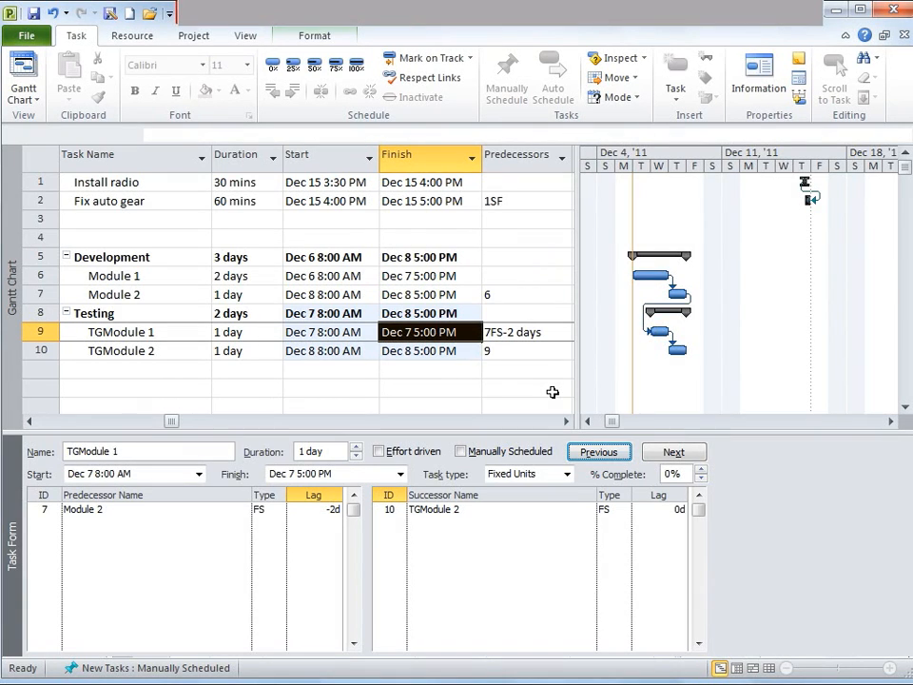
# Undo the Task Form lag and re-enter TGModule 1's predecessor as 7FS-2d directly in the Predecessors column
pyautogui.hotkey('ctrl', 'z')
pyautogui.click(511, 332)
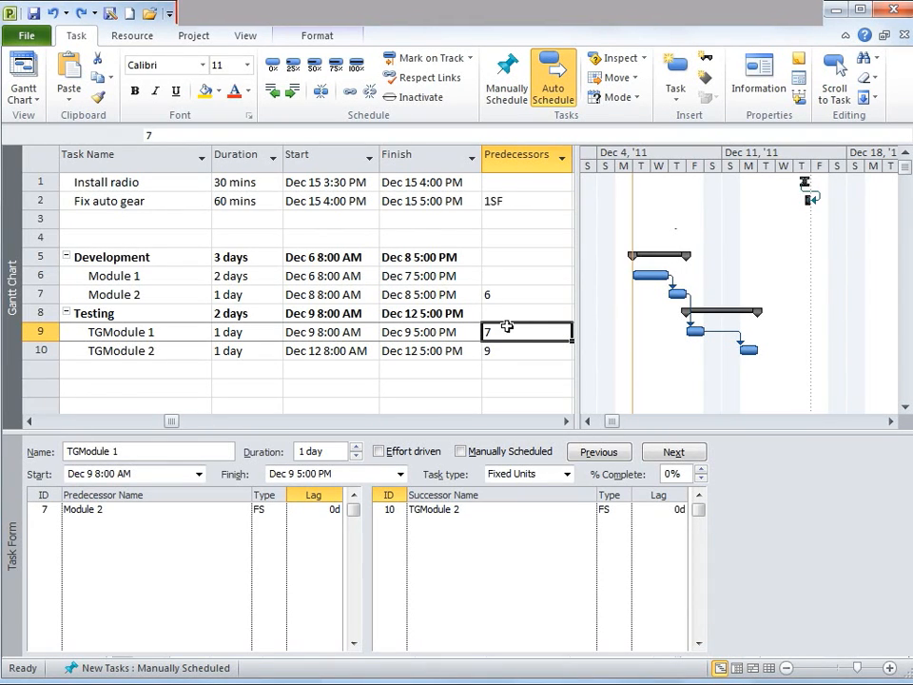
pyautogui.hotkey('shift', 'space')
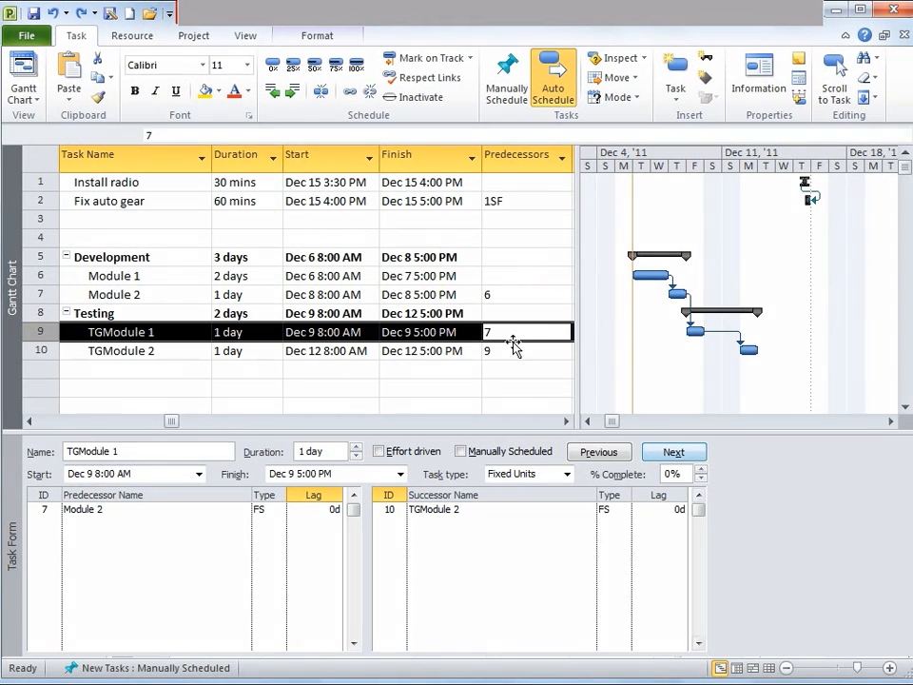
pyautogui.click(511, 335)
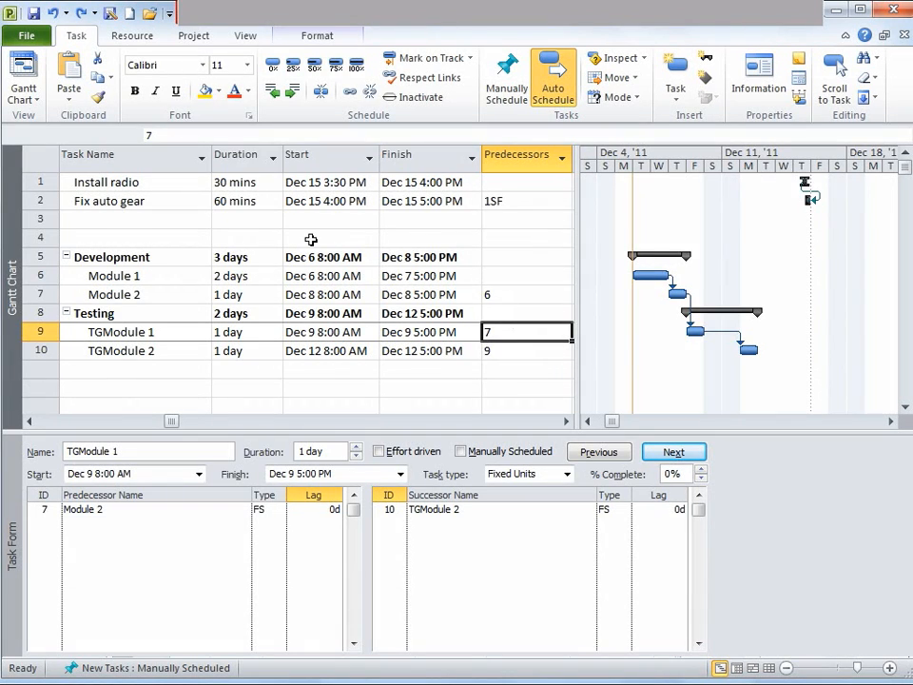
pyautogui.click(207, 136)
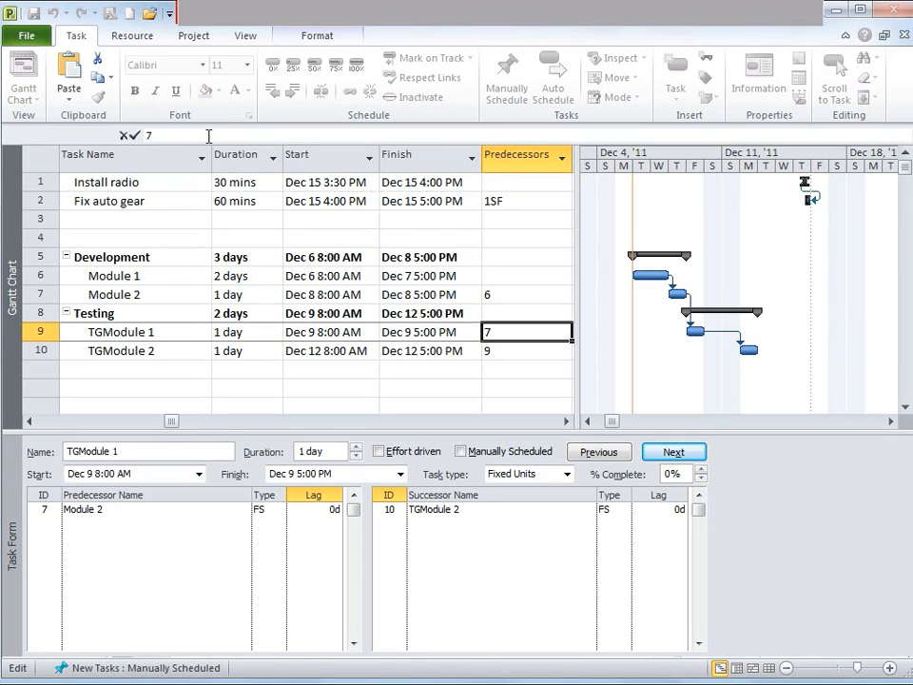
pyautogui.write('fs')
pyautogui.write('-2d')
pyautogui.press('Return')
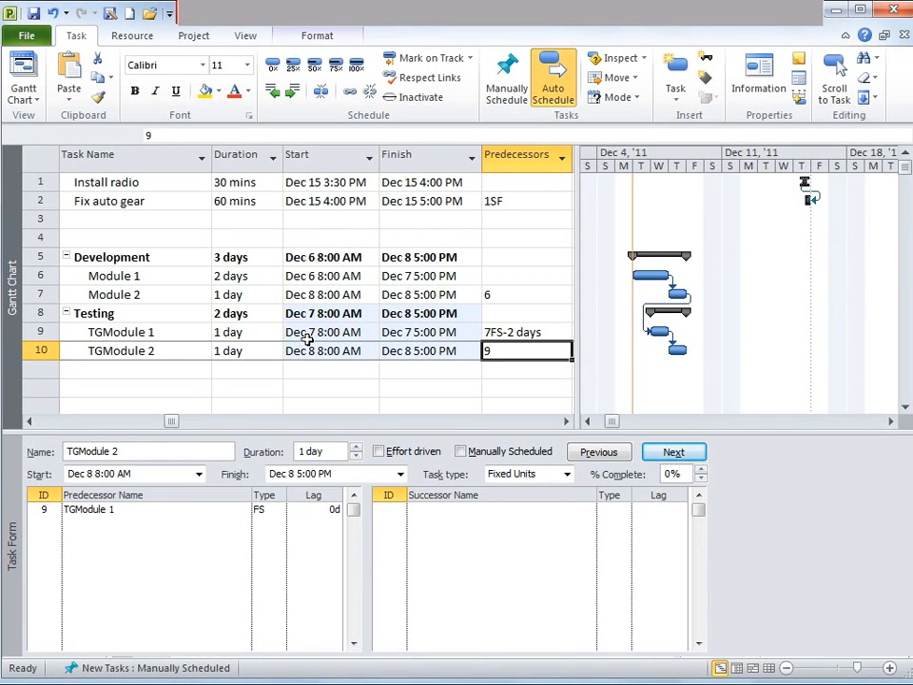
# Set TGModule 2's predecessor to 9FS-1d in the Predecessors column
pyautogui.click(171, 136)
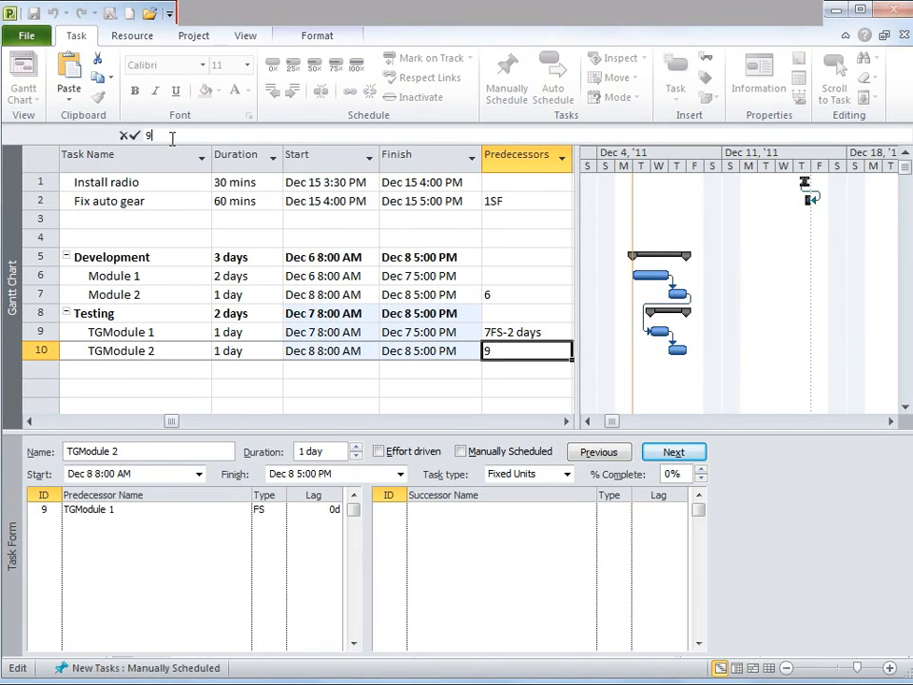
pyautogui.write('fs-1d')
pyautogui.press('Return')
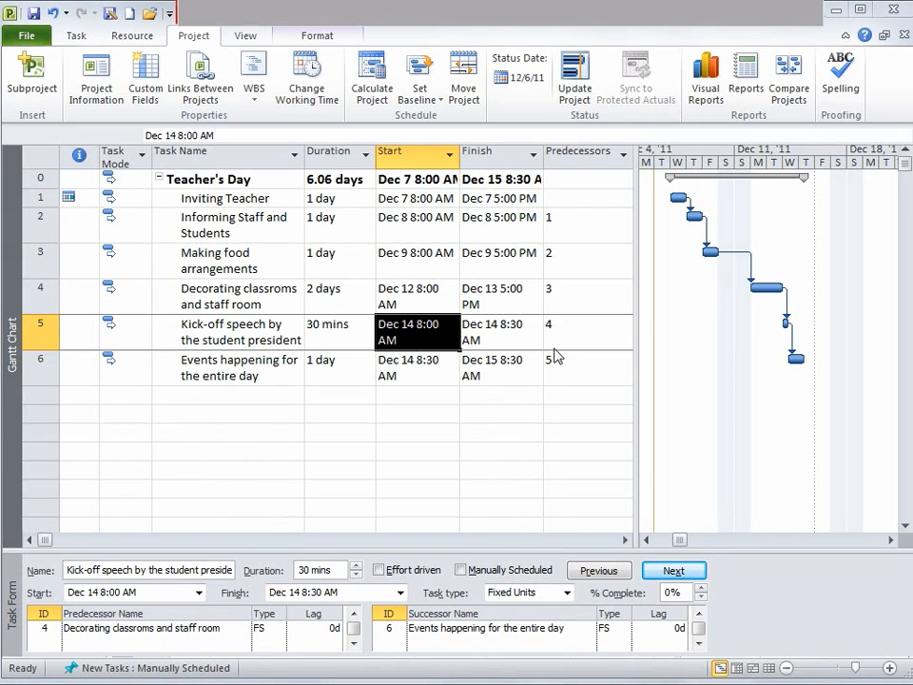
# Open Change Working Time and its schedule options to examine the project calendar and default start and end times
pyautogui.click(199, 38)
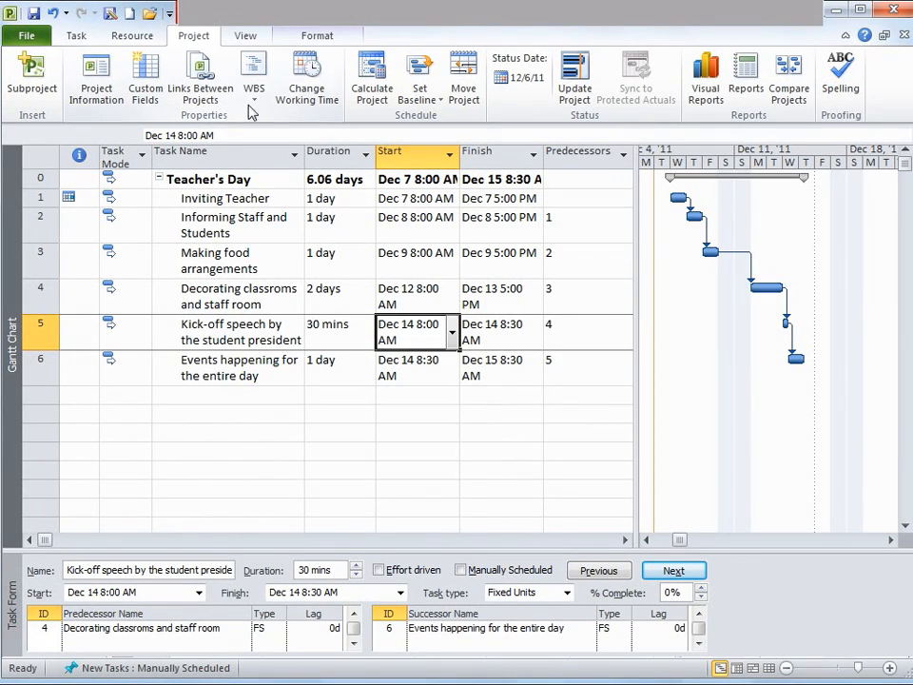
pyautogui.click(306, 78)
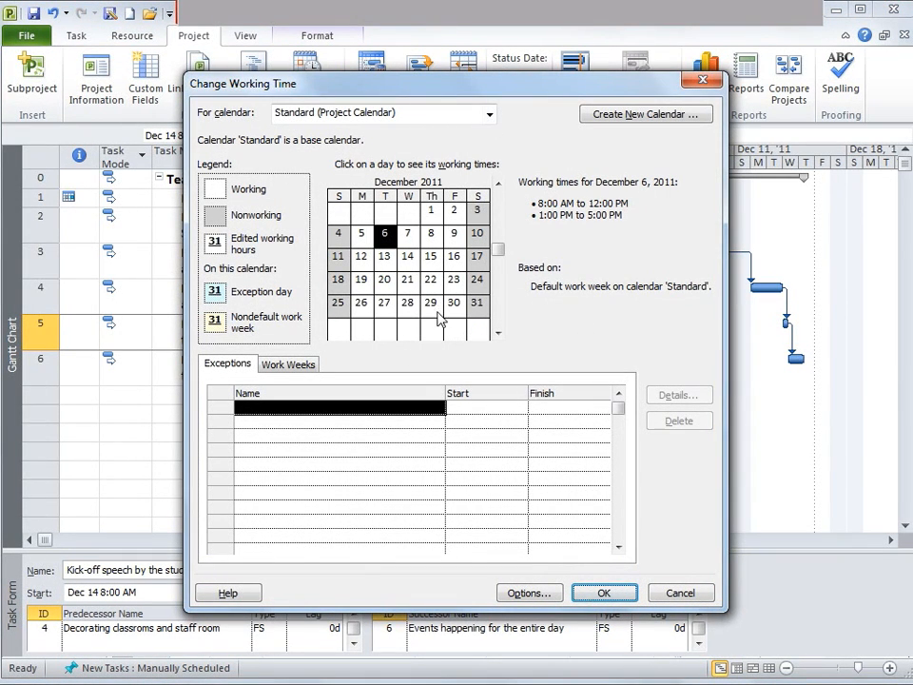
pyautogui.click(526, 595)
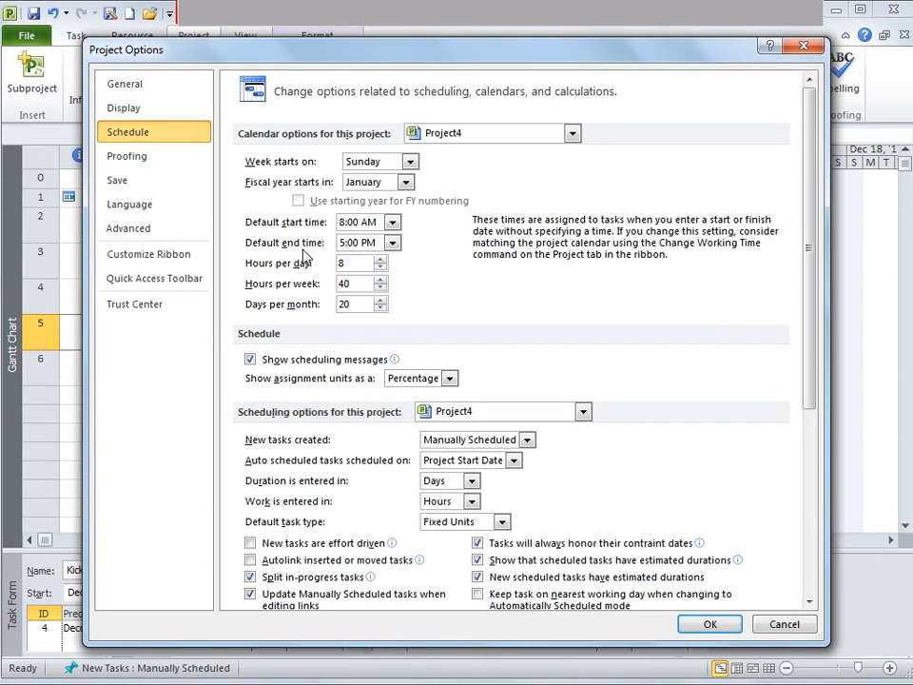
pyautogui.click(390, 245)
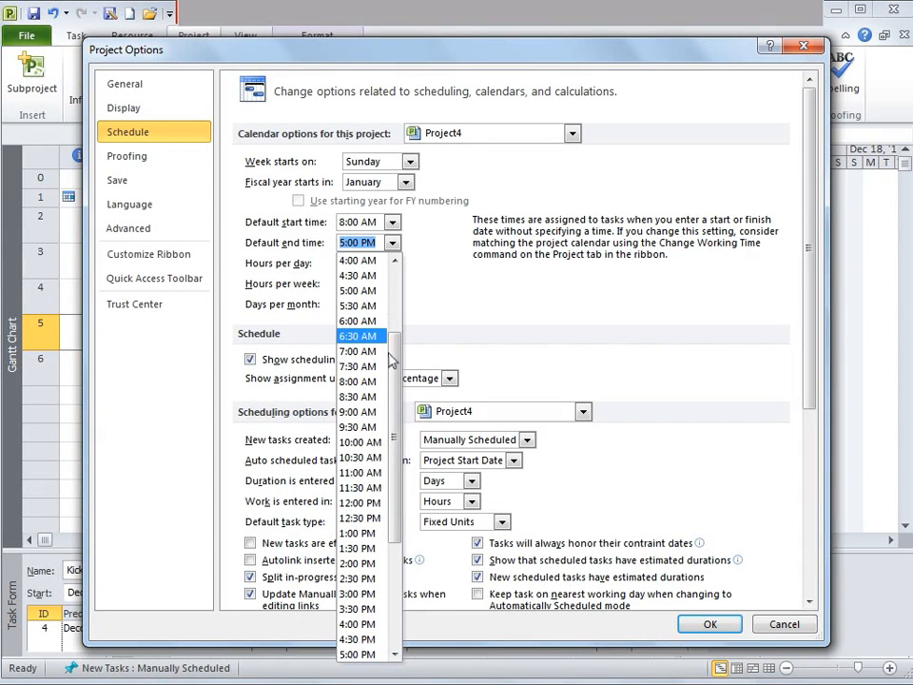
pyautogui.click(566, 365)
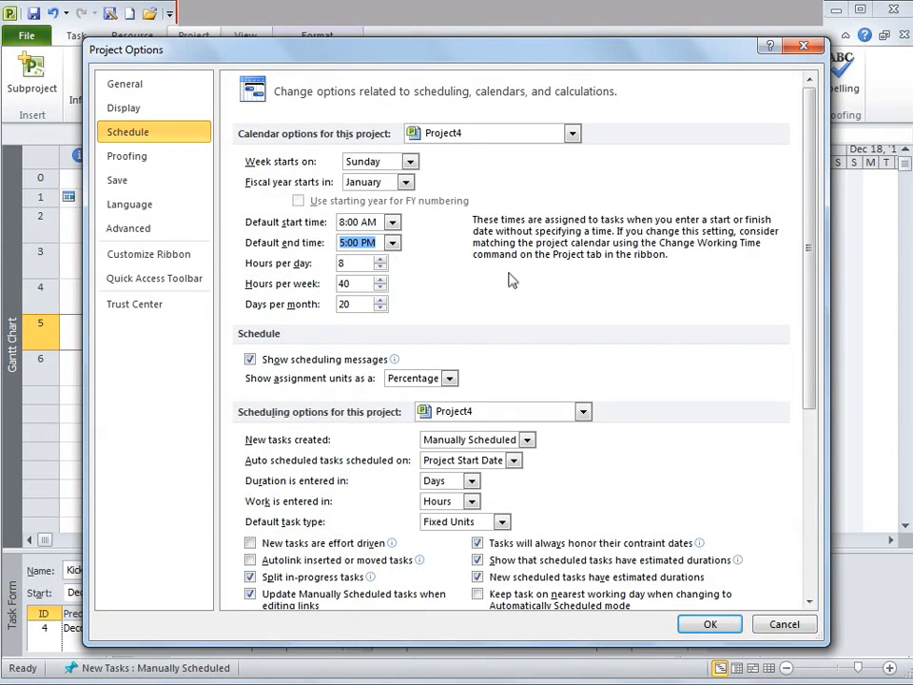
pyautogui.click(786, 625)
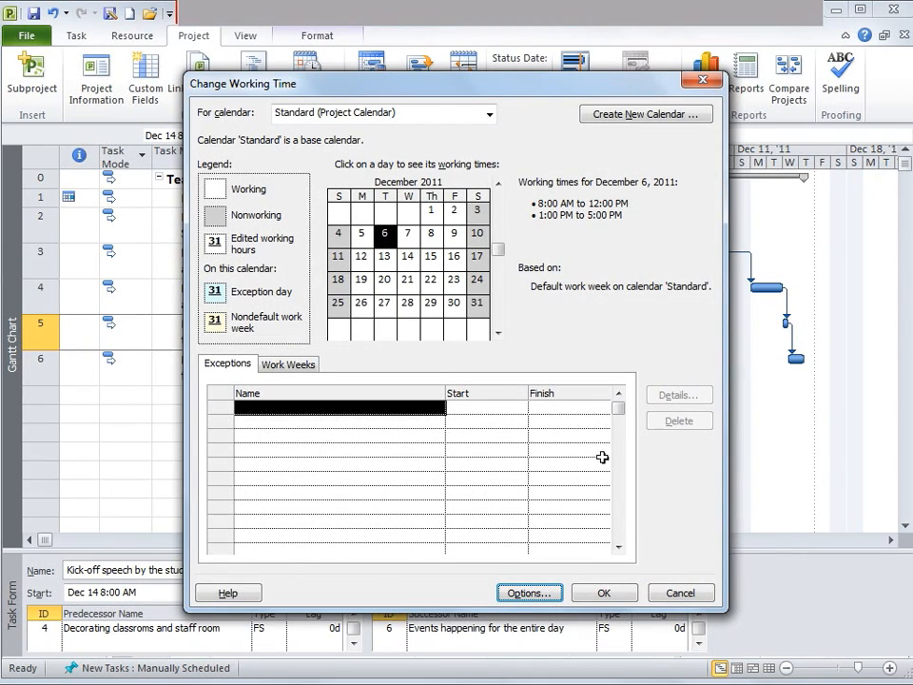
pyautogui.click(674, 595)
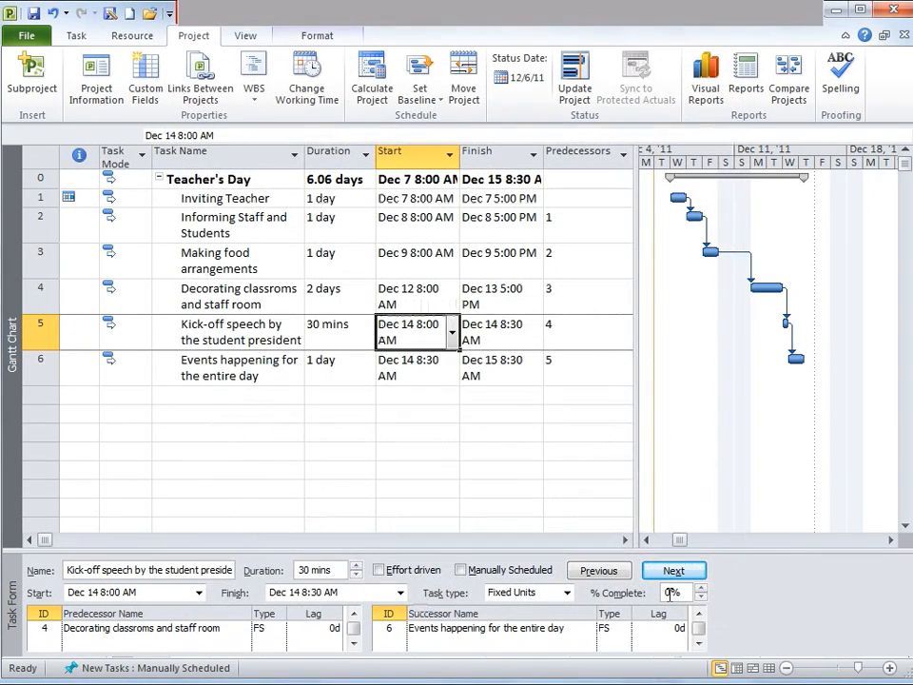
# Set the Decorating classrooms and staff room duration to 2ed elapsed days and check its start date
pyautogui.click(407, 325)
pyautogui.click(240, 180)
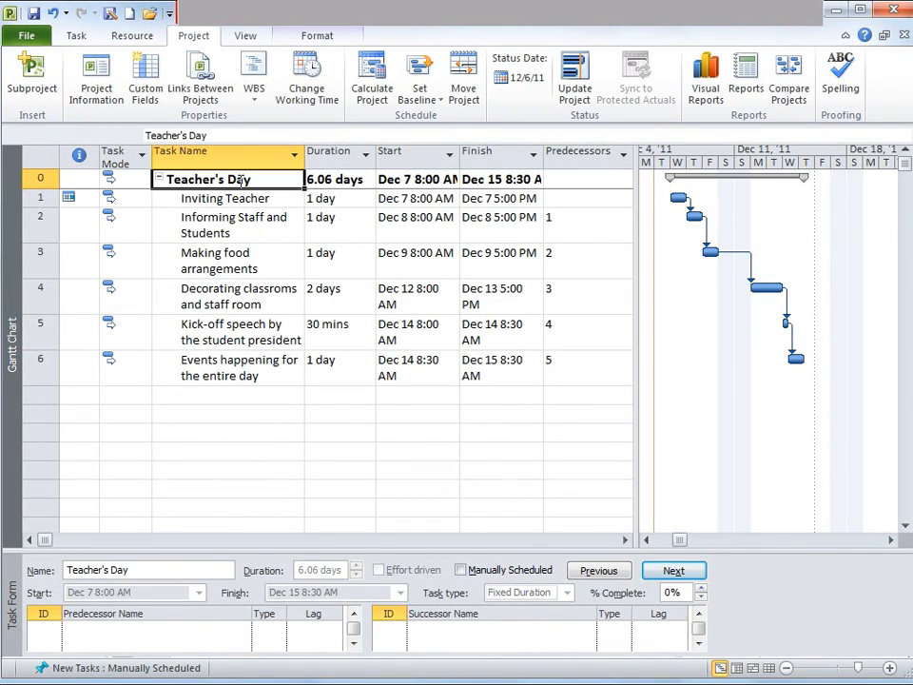
pyautogui.press('Down')
pyautogui.press('Down')
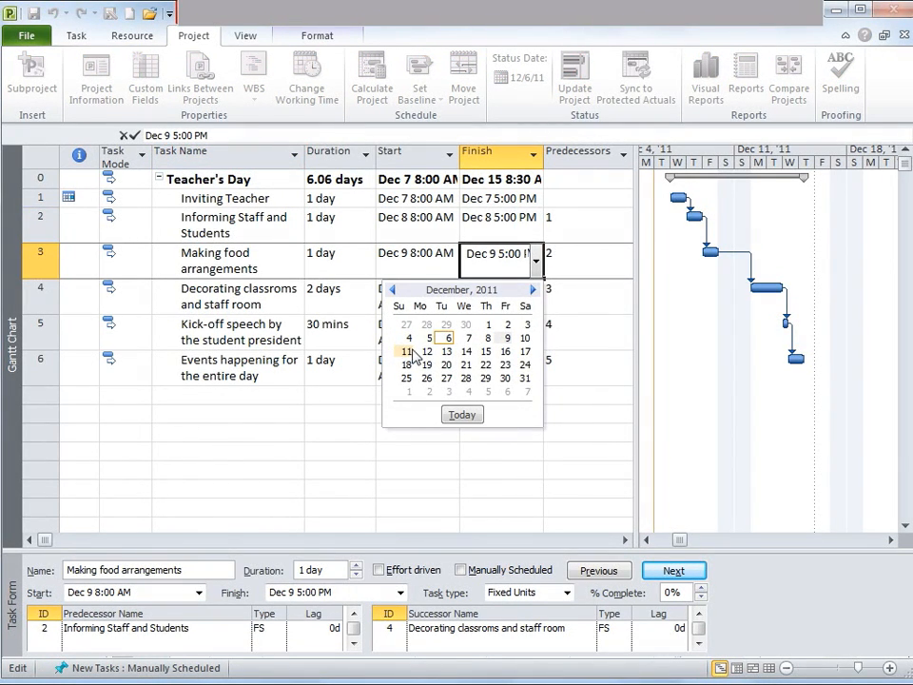
pyautogui.click(329, 268)
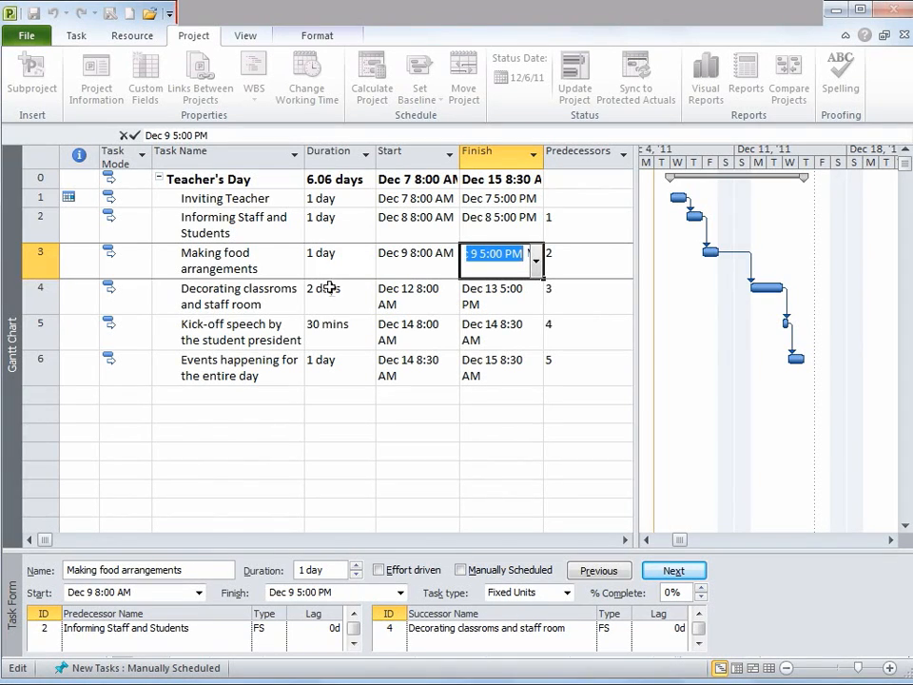
pyautogui.click(332, 289)
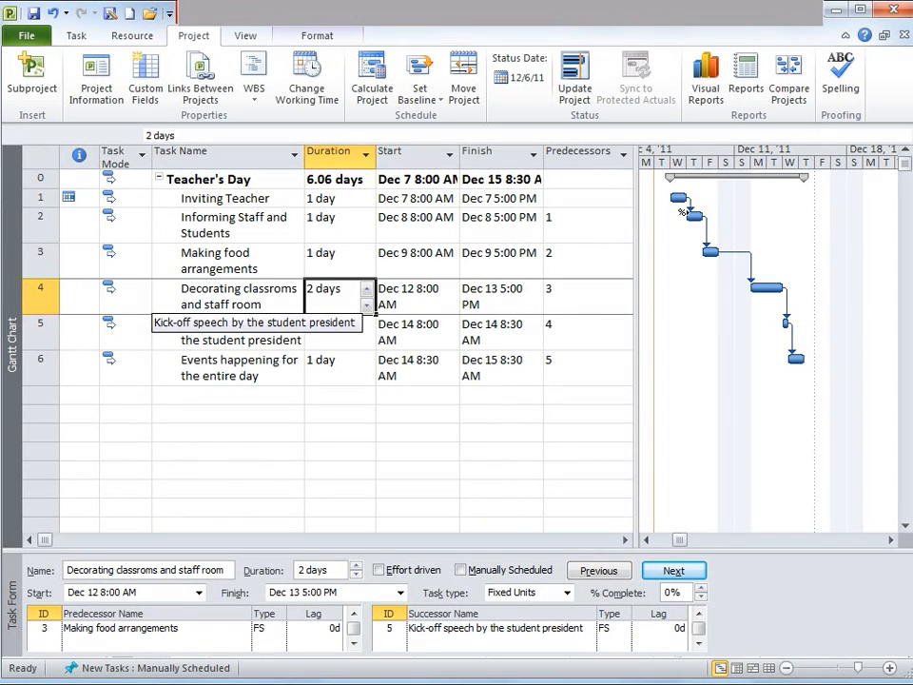
pyautogui.write('2ed')
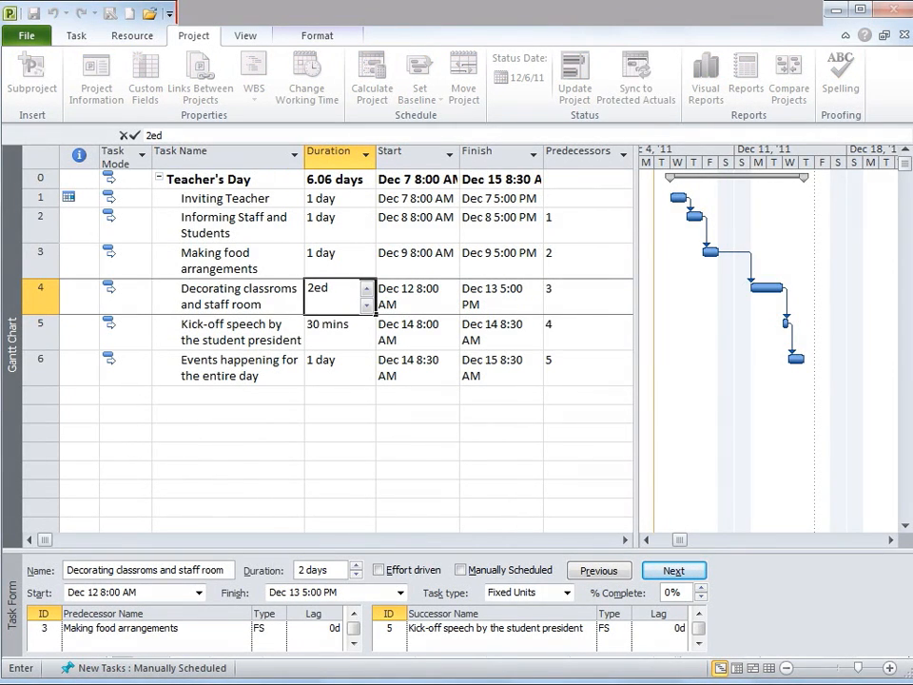
pyautogui.press('Return')
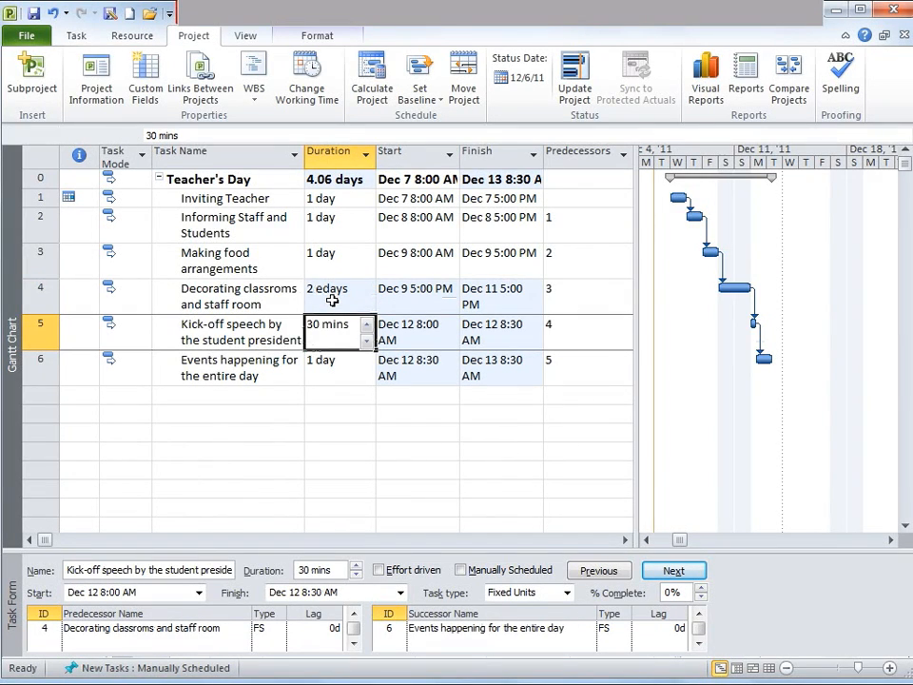
pyautogui.click(332, 300)
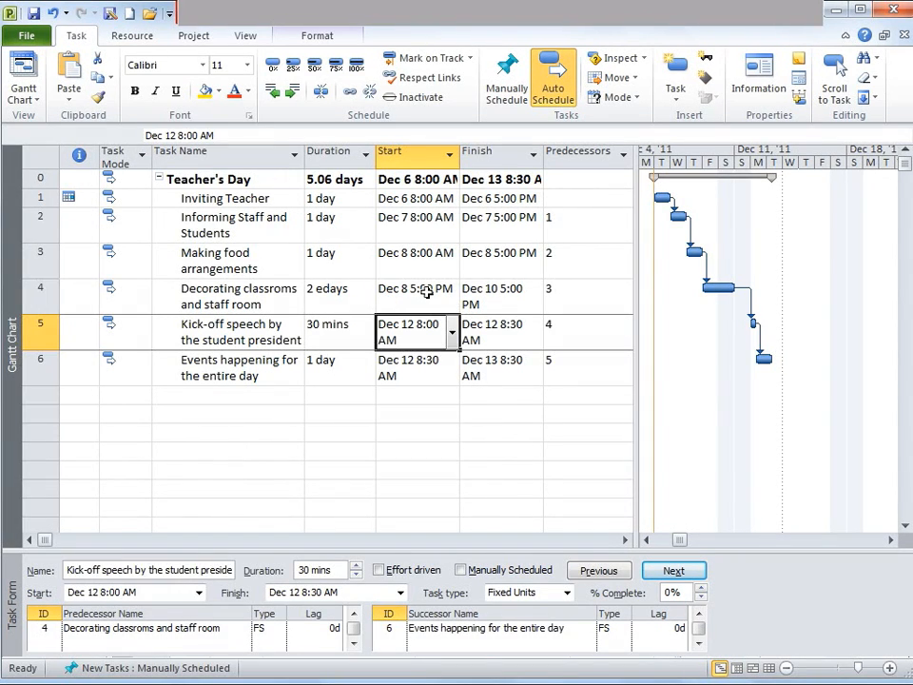
pyautogui.click(428, 294)
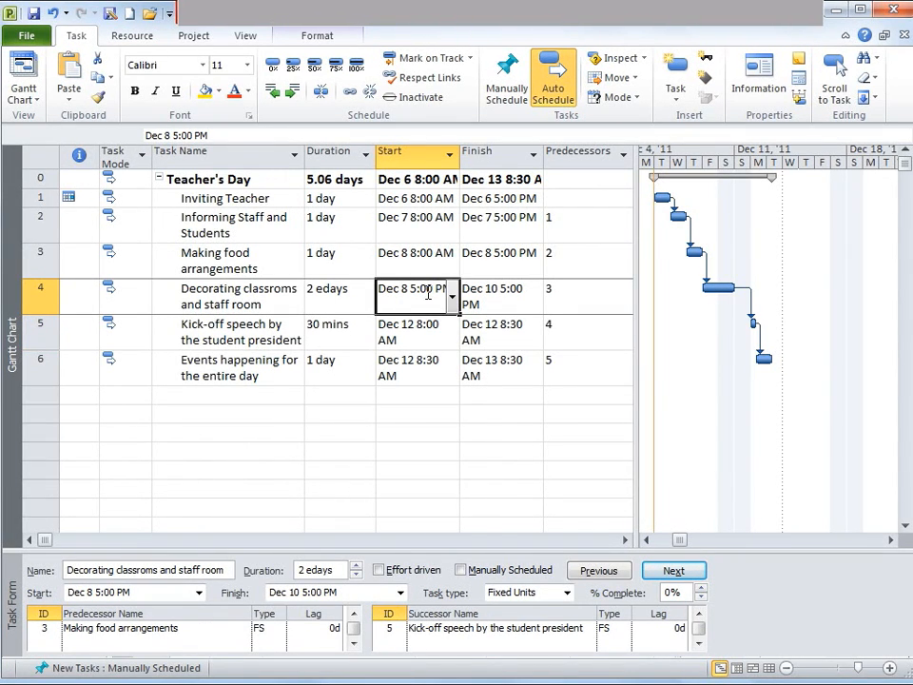